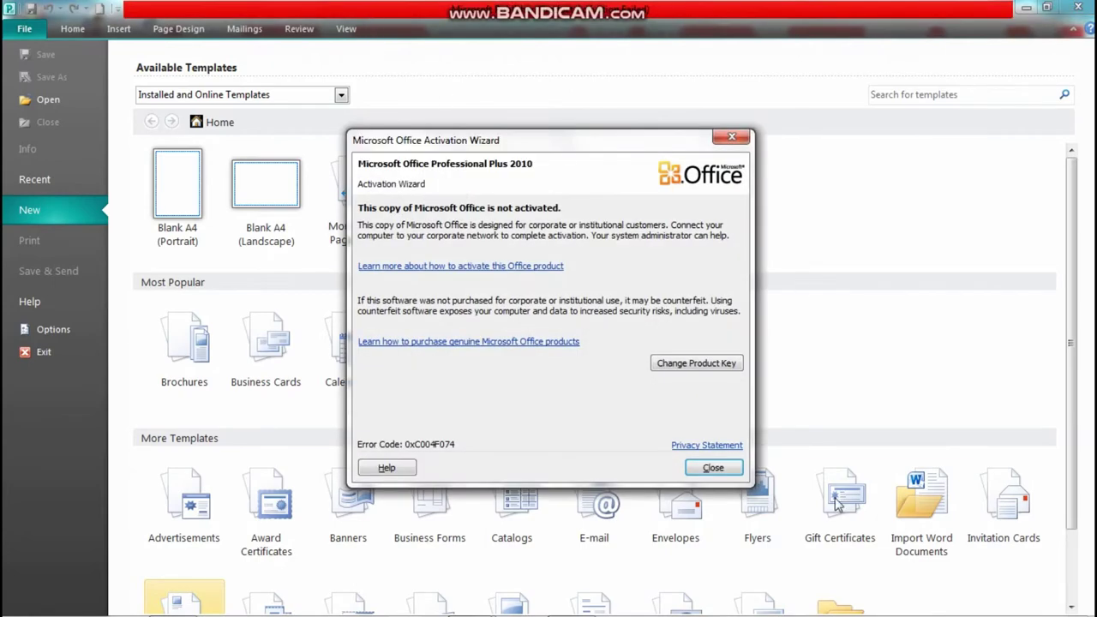
# Step: Dismiss the activation wizard and browse the available publication templates
pyautogui.click(714, 468)
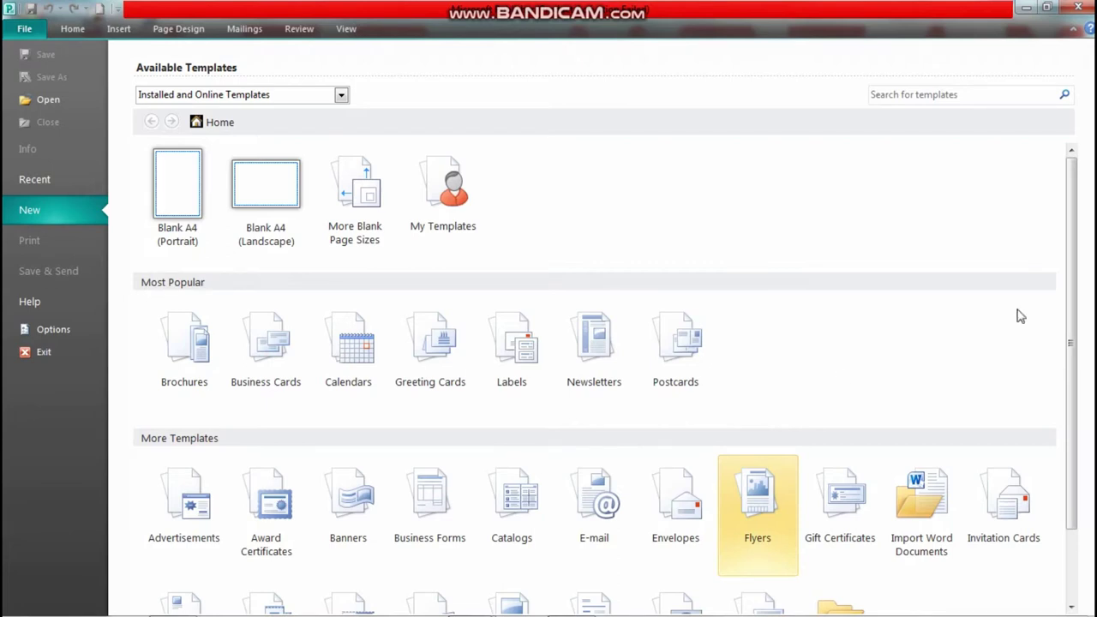
pyautogui.moveTo(1068, 262); pyautogui.dragTo(1074, 333)
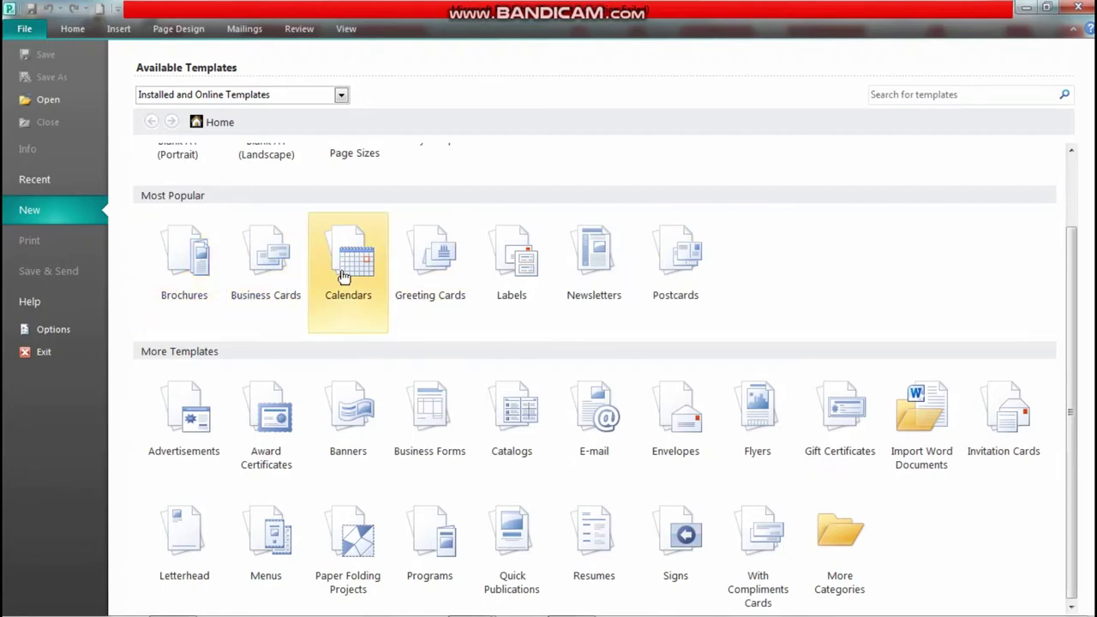
# Step: Switch to the Documents library and view the Poster buru lengkap revisi image in Microsoft Office Picture Manager
pyautogui.click(1025, 9)
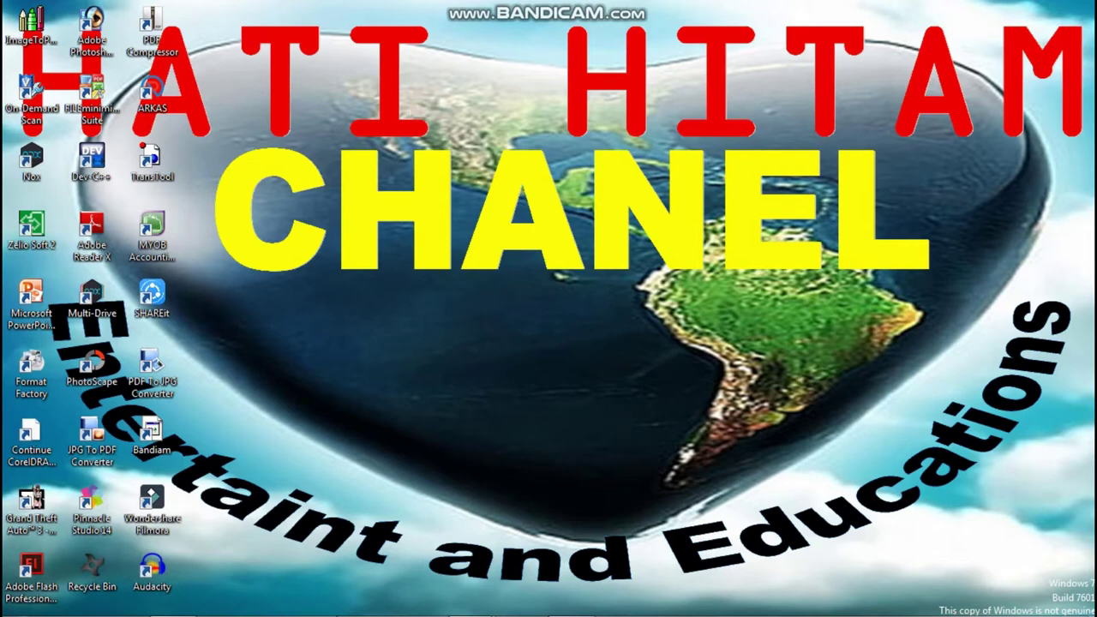
pyautogui.moveTo(519, 612)
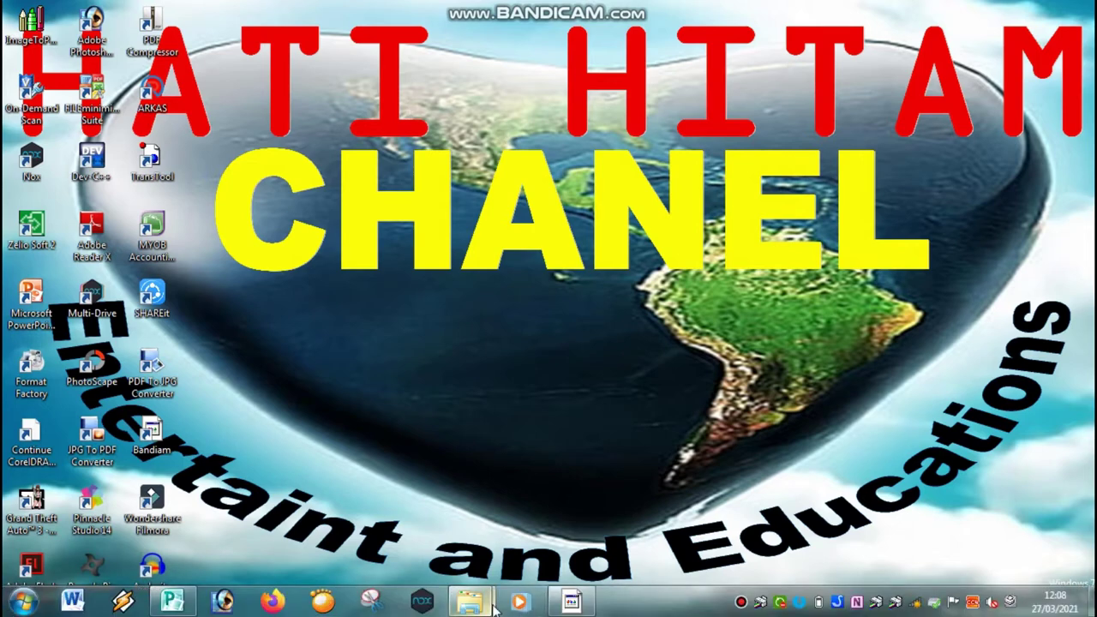
pyautogui.click(394, 529)
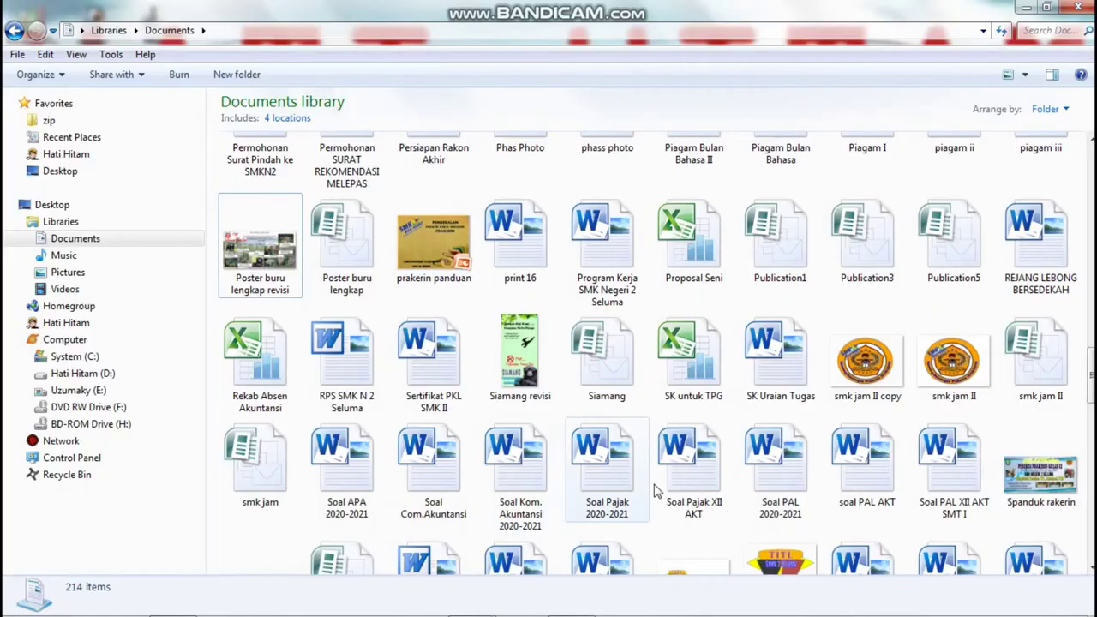
pyautogui.rightClick(251, 264)
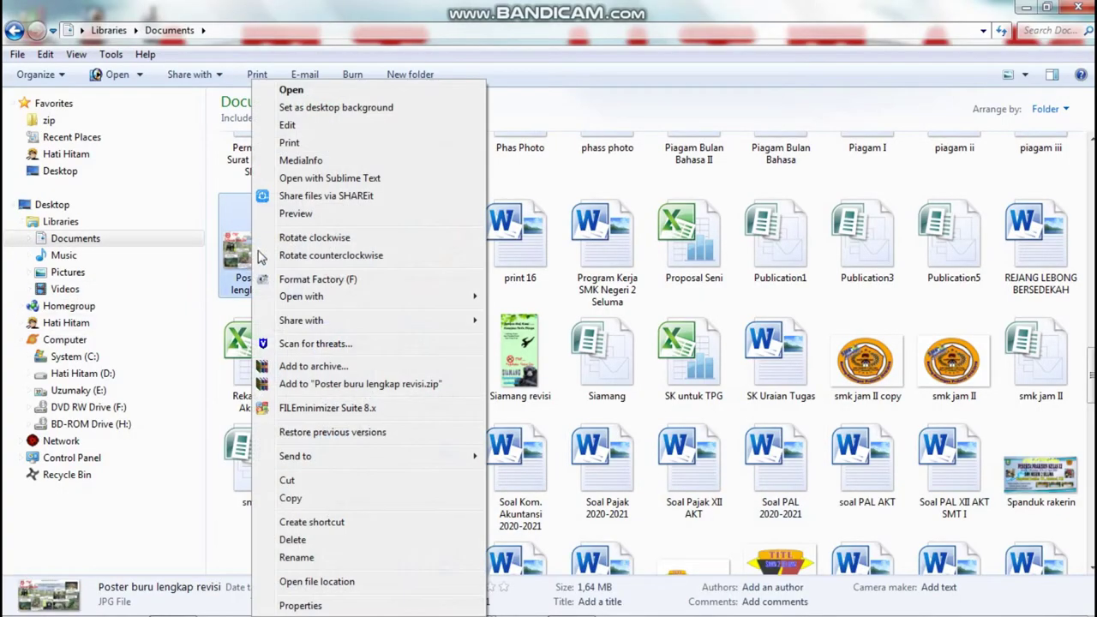
pyautogui.moveTo(334, 298)
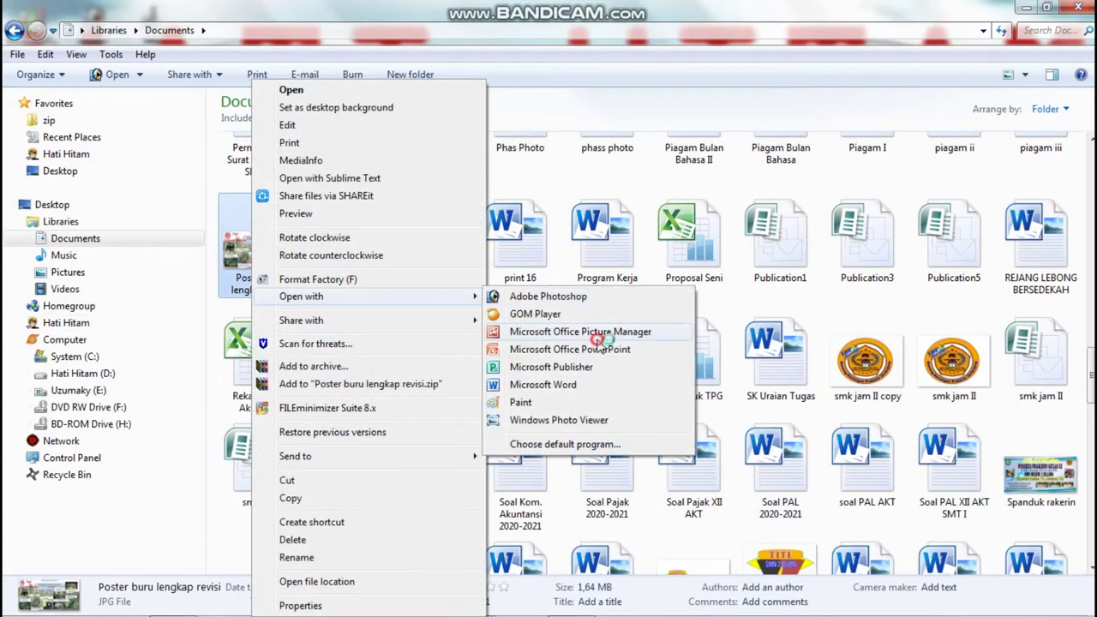
pyautogui.click(600, 337)
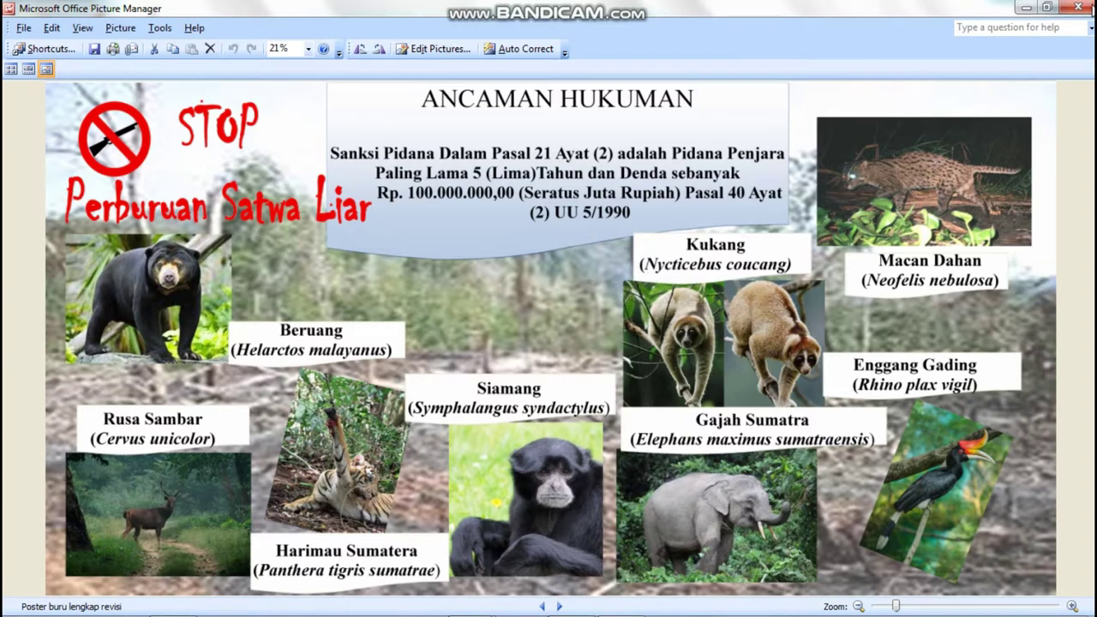
pyautogui.click(1078, 8)
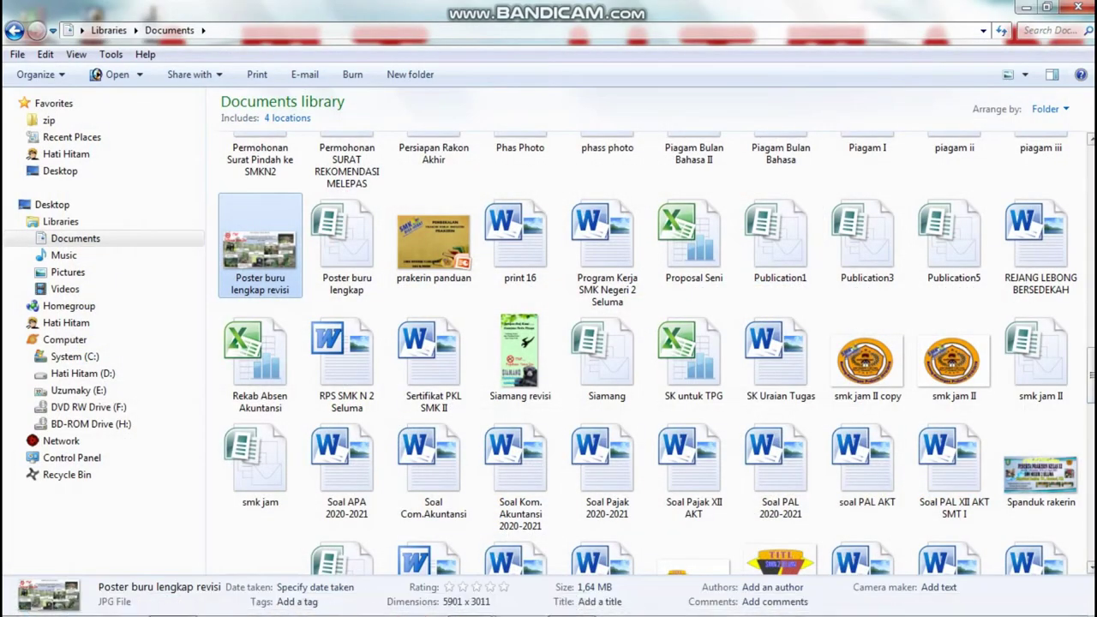
# Step: View the Spanduk rakerin image in Microsoft Office Picture Manager and return to Microsoft Publisher
pyautogui.scroll(-3, 943, 368)
pyautogui.rightClick(1050, 227)
pyautogui.moveTo(1011, 297)
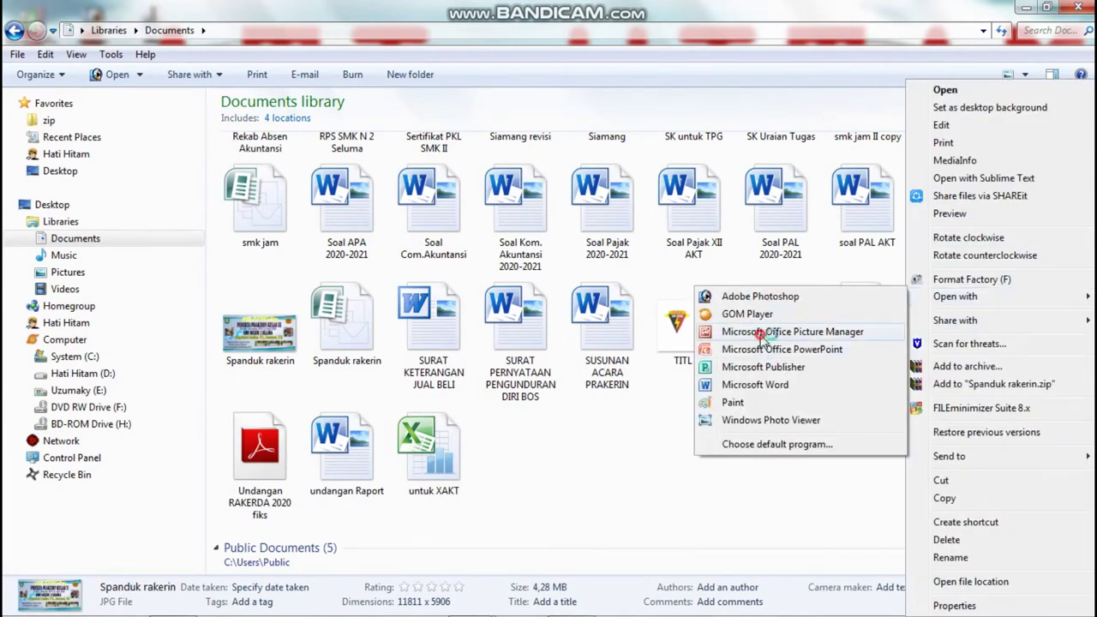
pyautogui.click(765, 332)
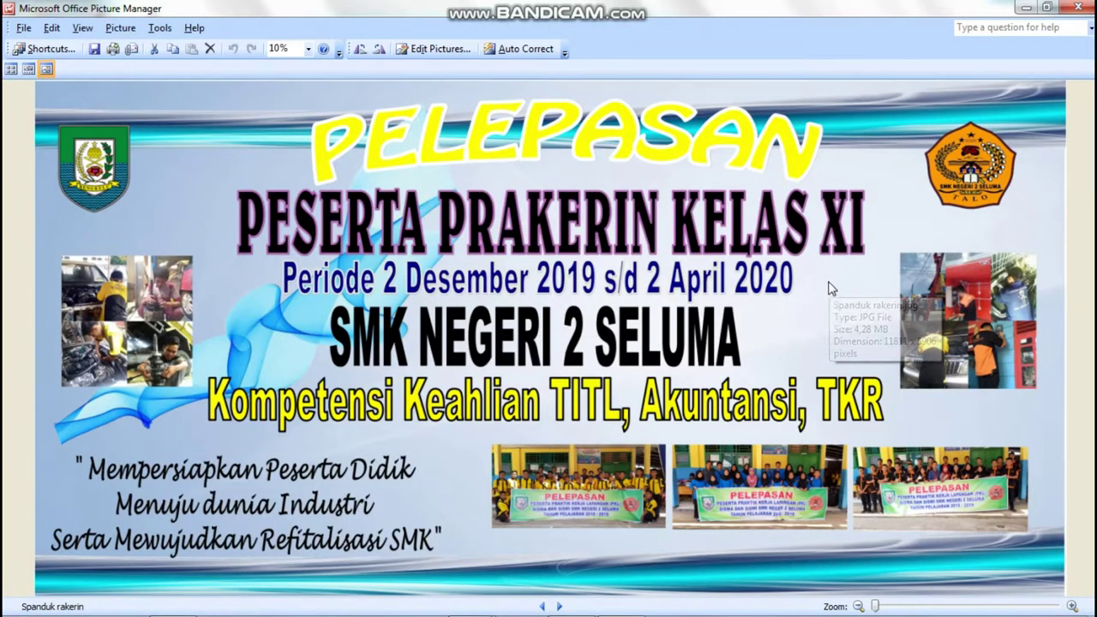
pyautogui.click(1068, 10)
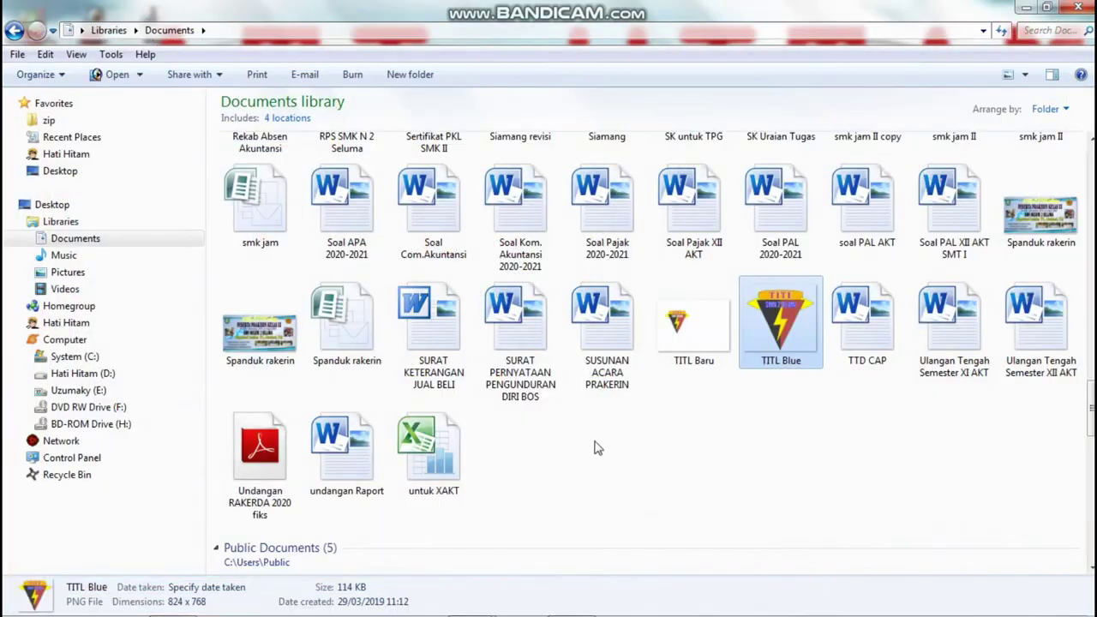
pyautogui.click(1026, 9)
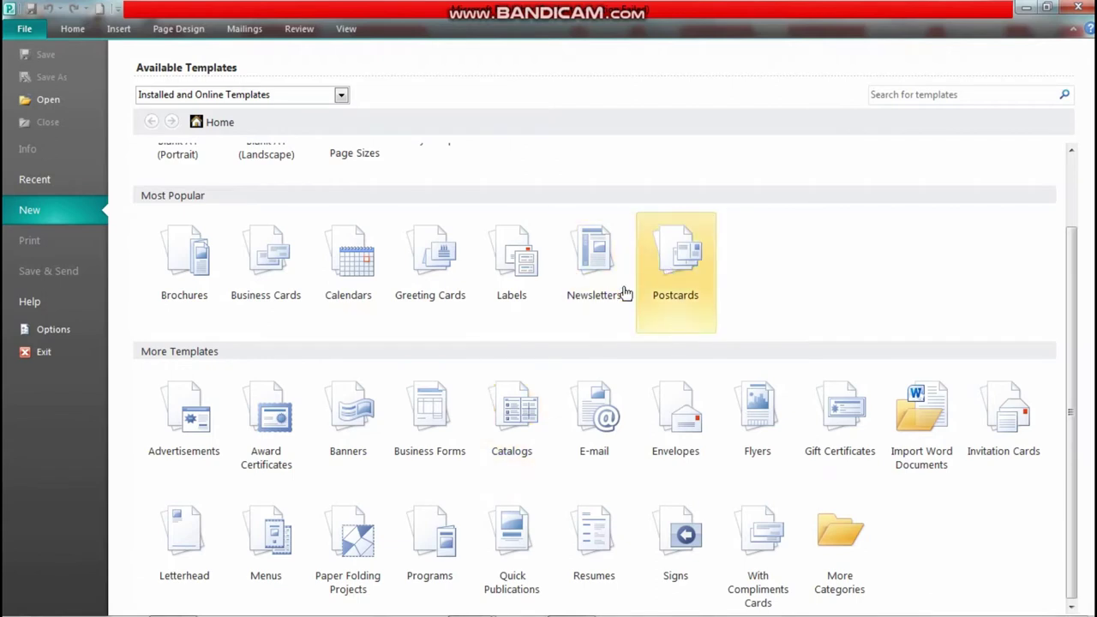
# Step: Create a banner from the Baby Congratulations template with a 1.524 m x 21.6 cm page, a border and both graphics
pyautogui.click(356, 413)
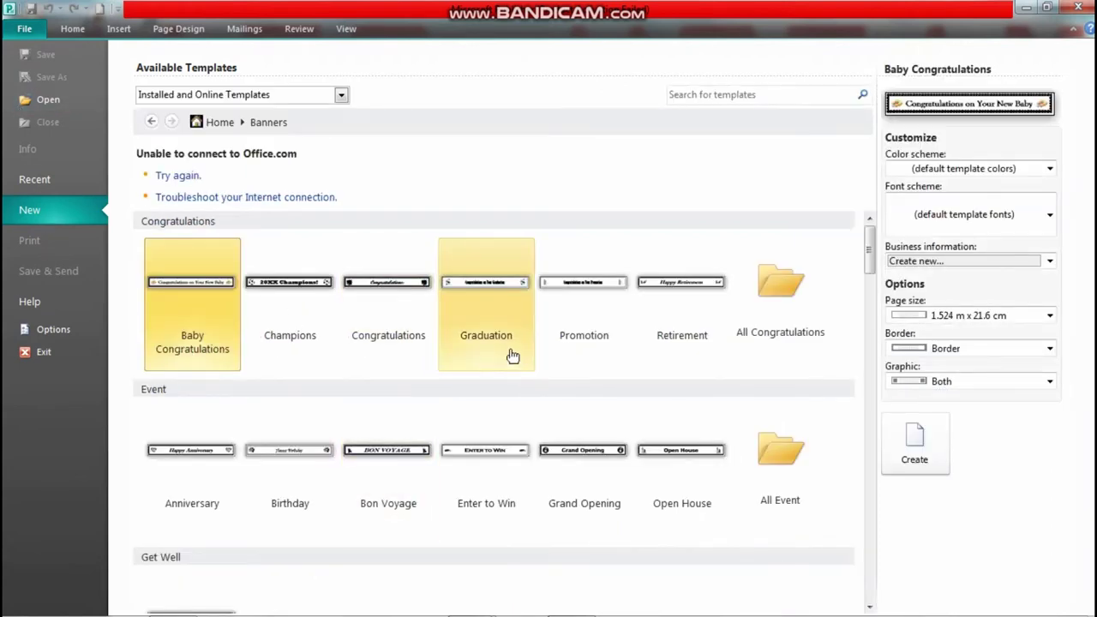
pyautogui.click(1013, 317)
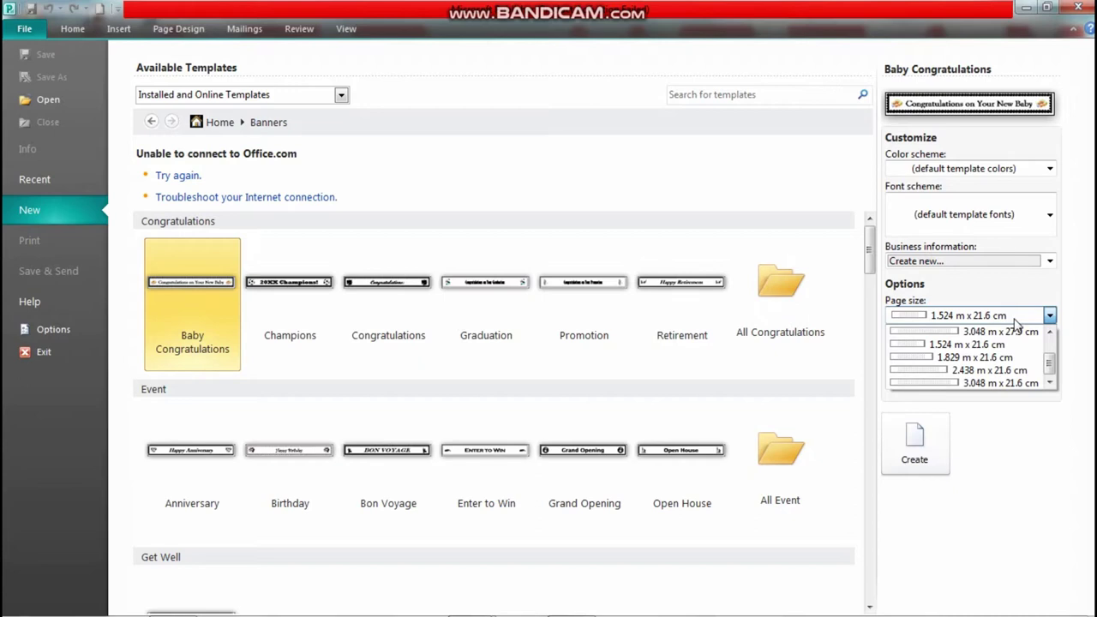
pyautogui.click(974, 452)
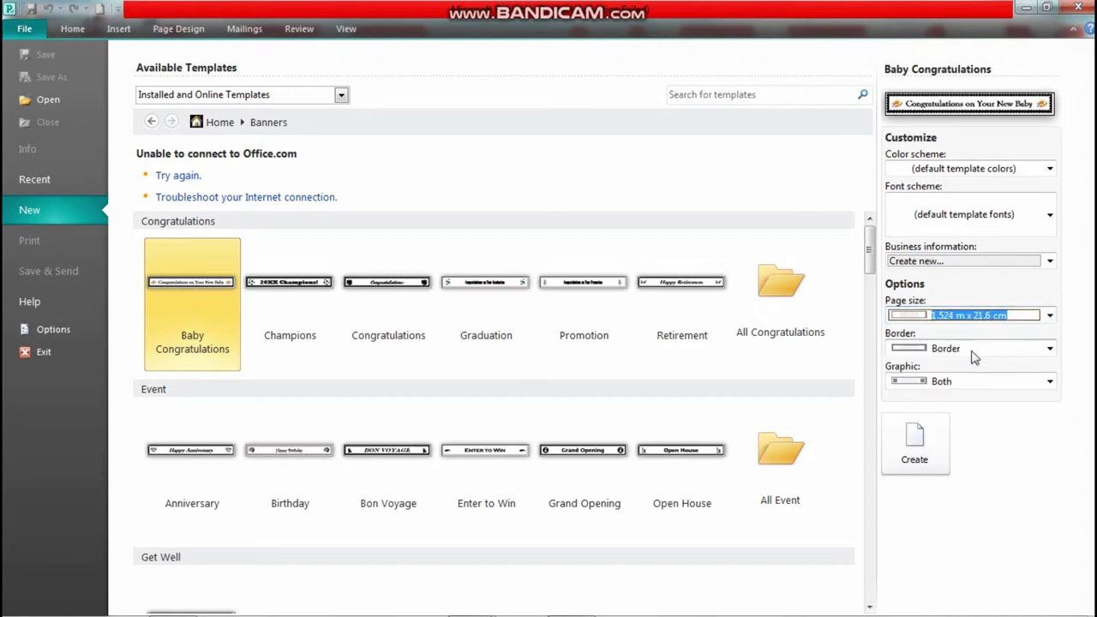
pyautogui.click(973, 352)
pyautogui.click(999, 431)
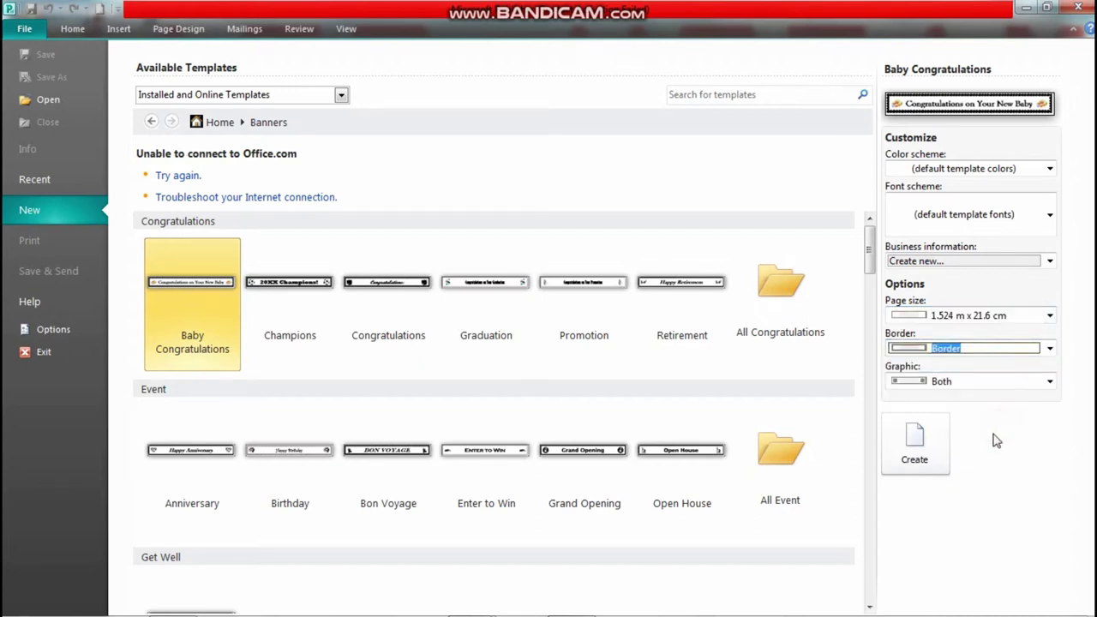
pyautogui.click(934, 452)
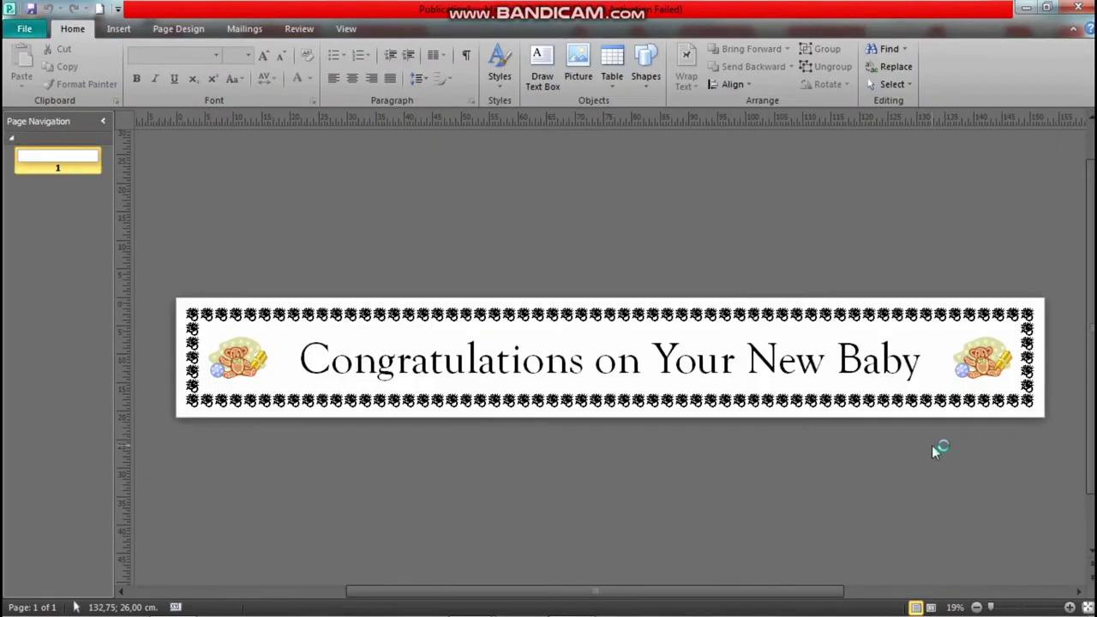
# Step: Delete the decorative border and the "Congratulations on Your New Baby" text box from the banner
pyautogui.click(575, 319)
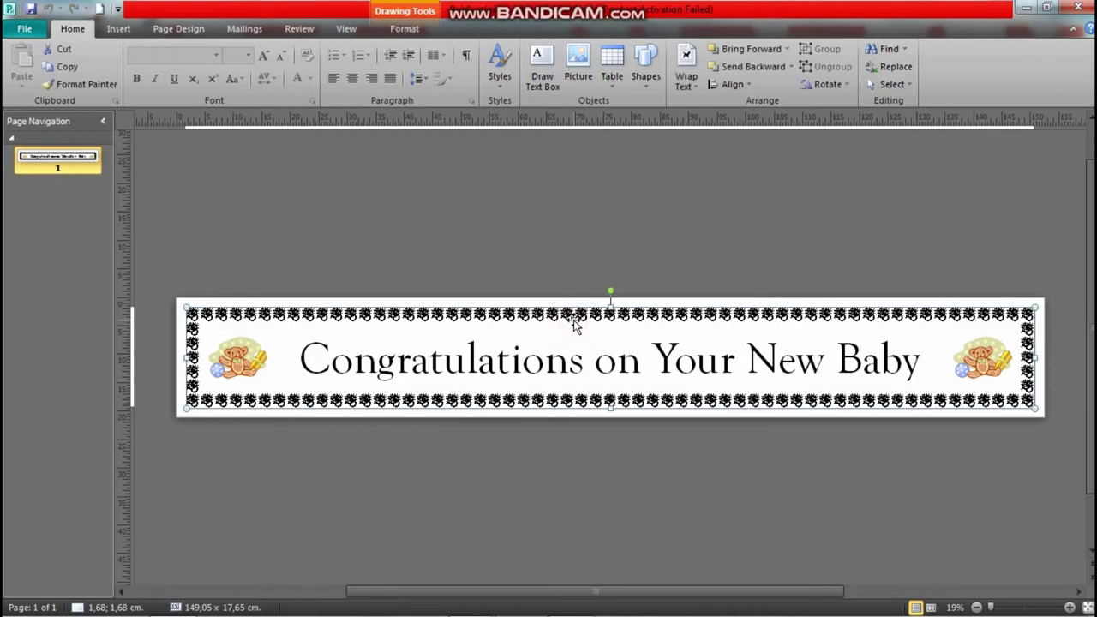
pyautogui.press('Delete')
pyautogui.tripleClick(575, 355)
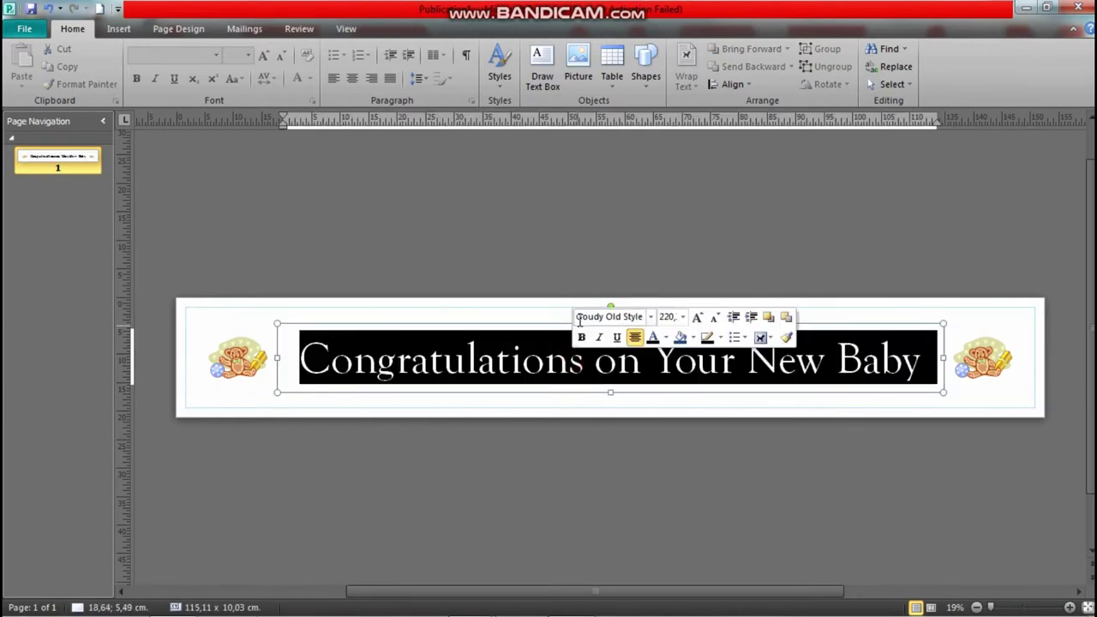
pyautogui.click(480, 322)
pyautogui.click(481, 327)
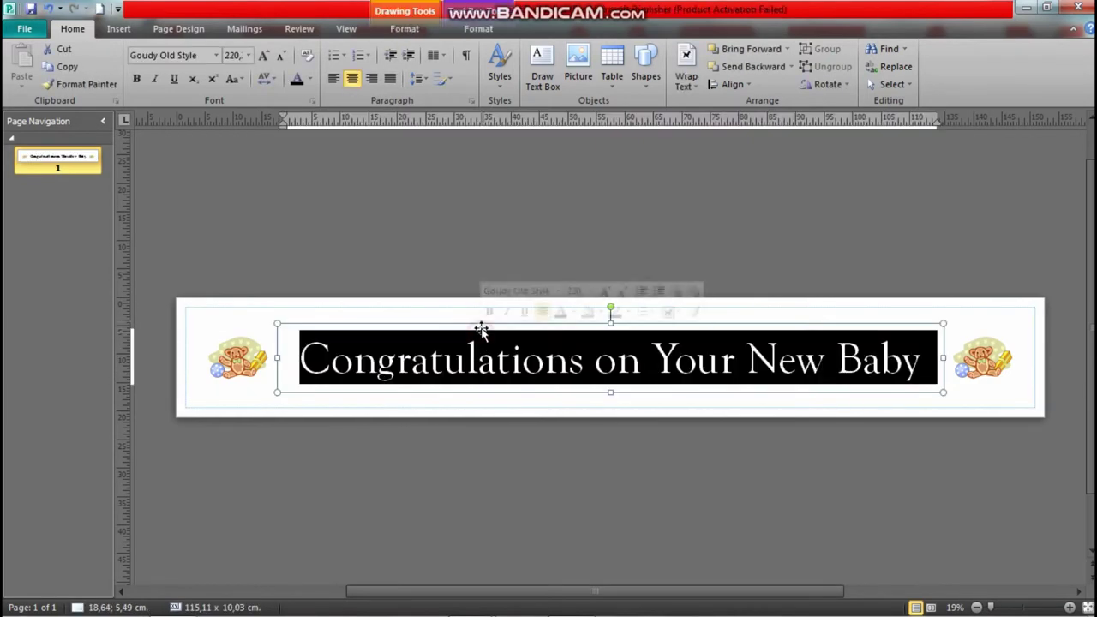
pyautogui.press('Delete')
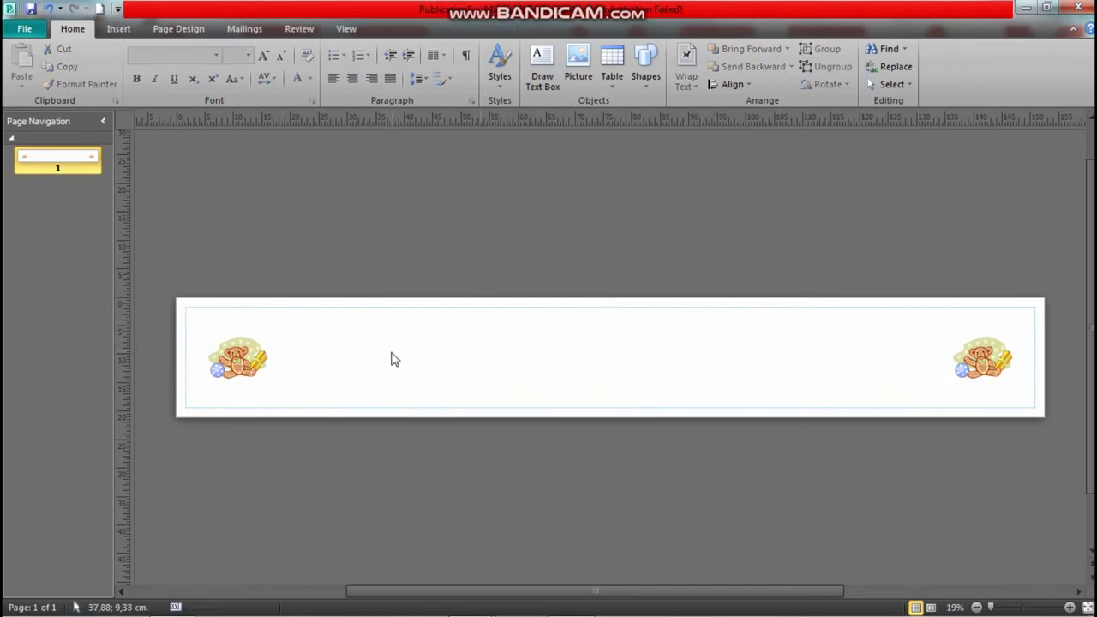
# Step: Delete both teddy bear pictures from the ends of the banner to leave an empty page
pyautogui.click(254, 367)
pyautogui.press('Delete')
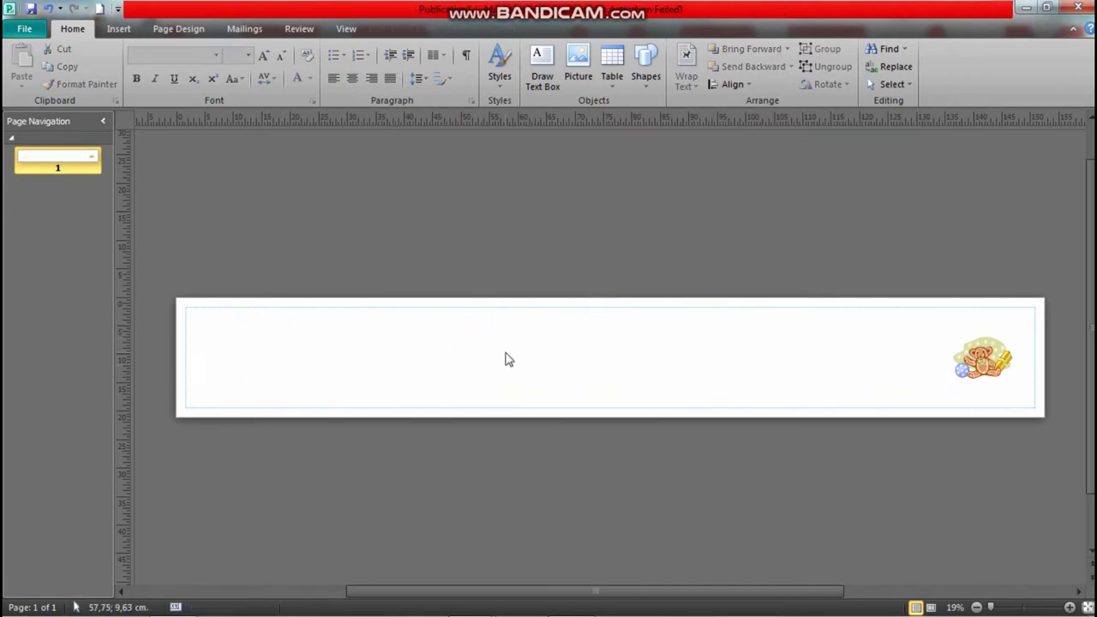
pyautogui.click(992, 361)
pyautogui.press('Delete')
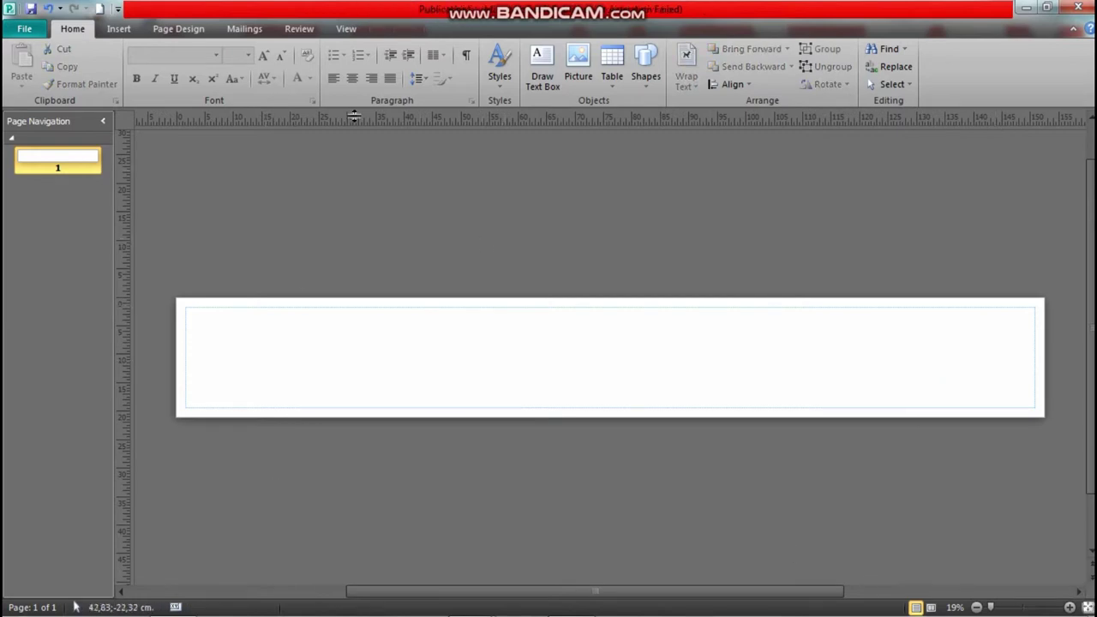
# Step: Set the page size to 100 cm wide and 200 cm high
pyautogui.click(160, 37)
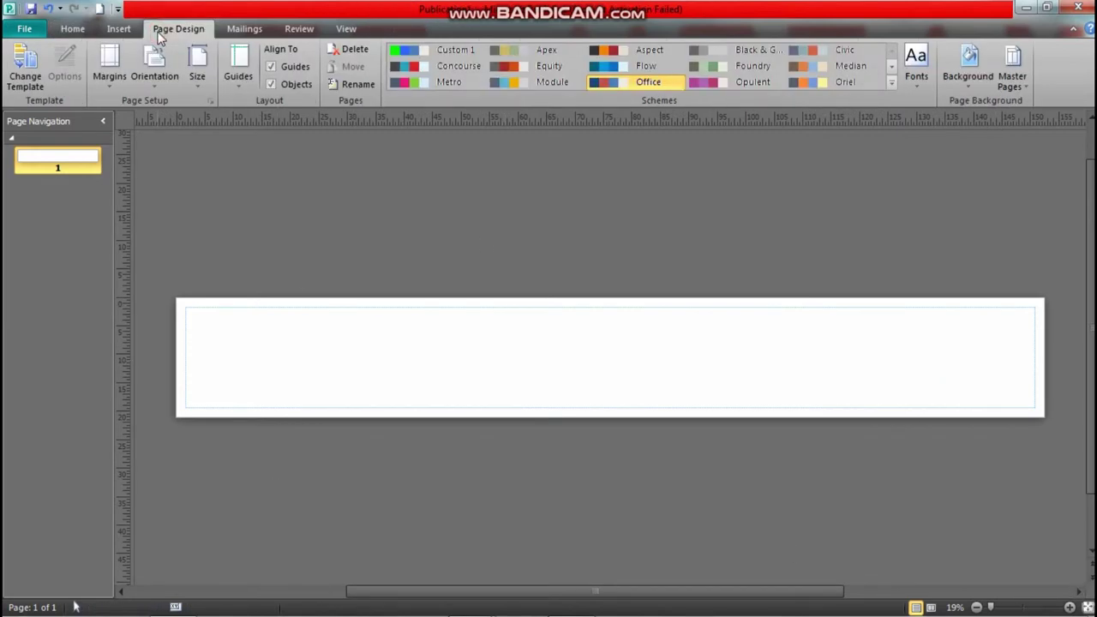
pyautogui.click(214, 103)
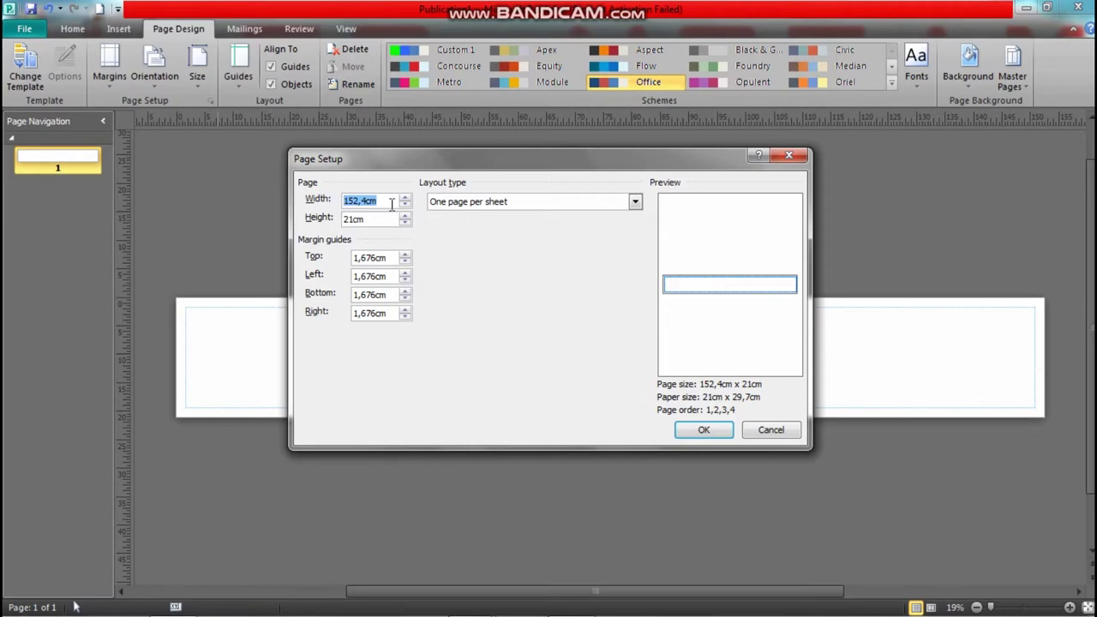
pyautogui.write('100')
pyautogui.click(389, 216)
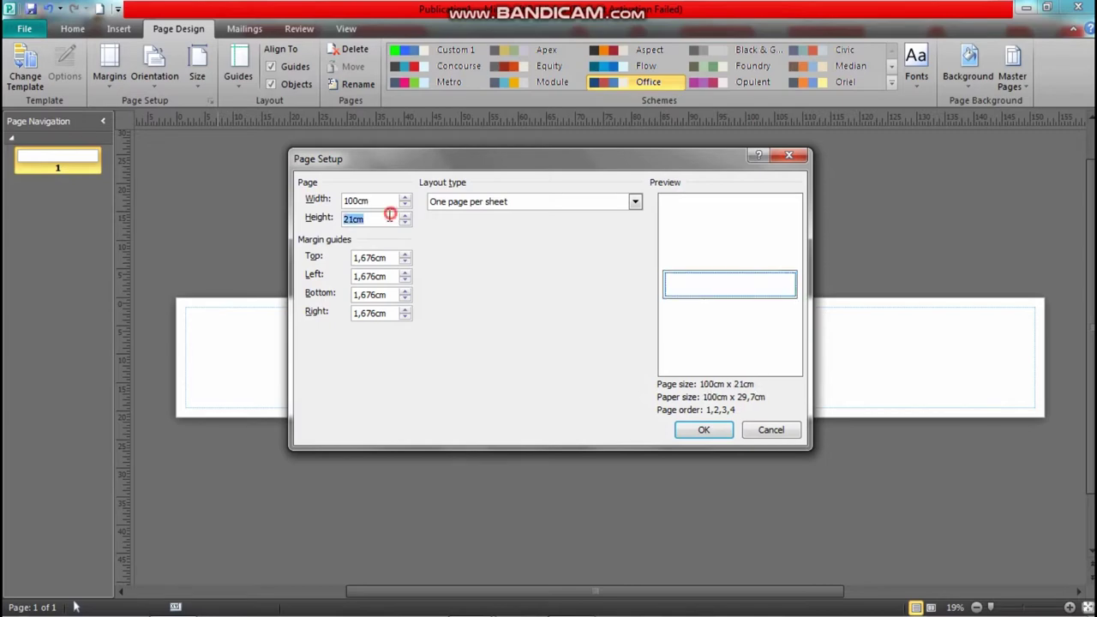
pyautogui.write('200')
pyautogui.click(703, 431)
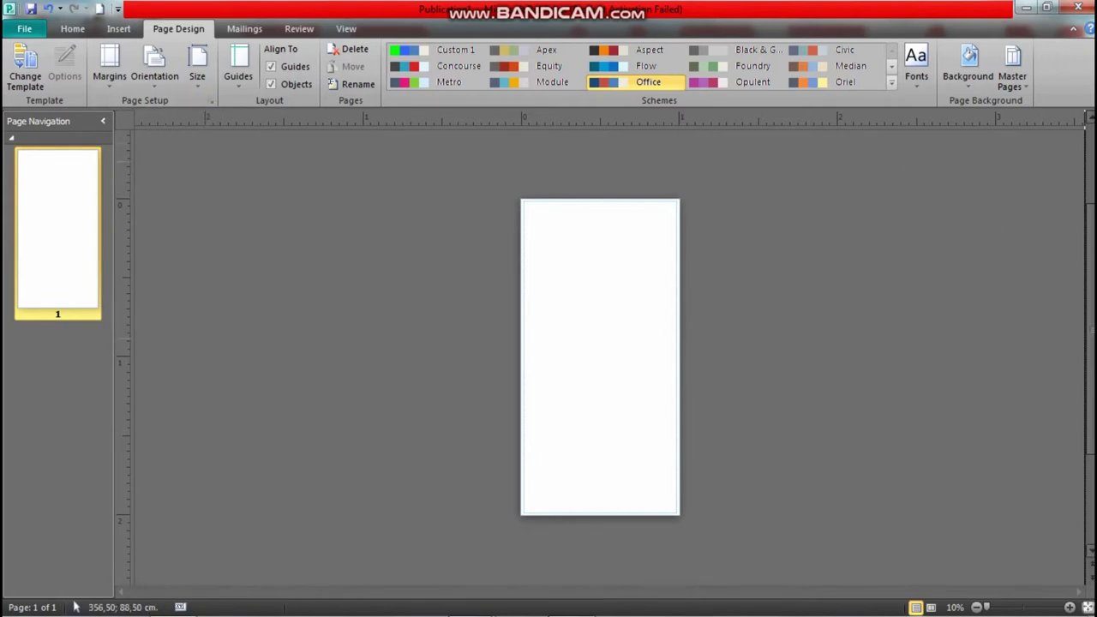
# Step: Set the page size to 200 cm wide and 100 cm high
pyautogui.click(209, 100)
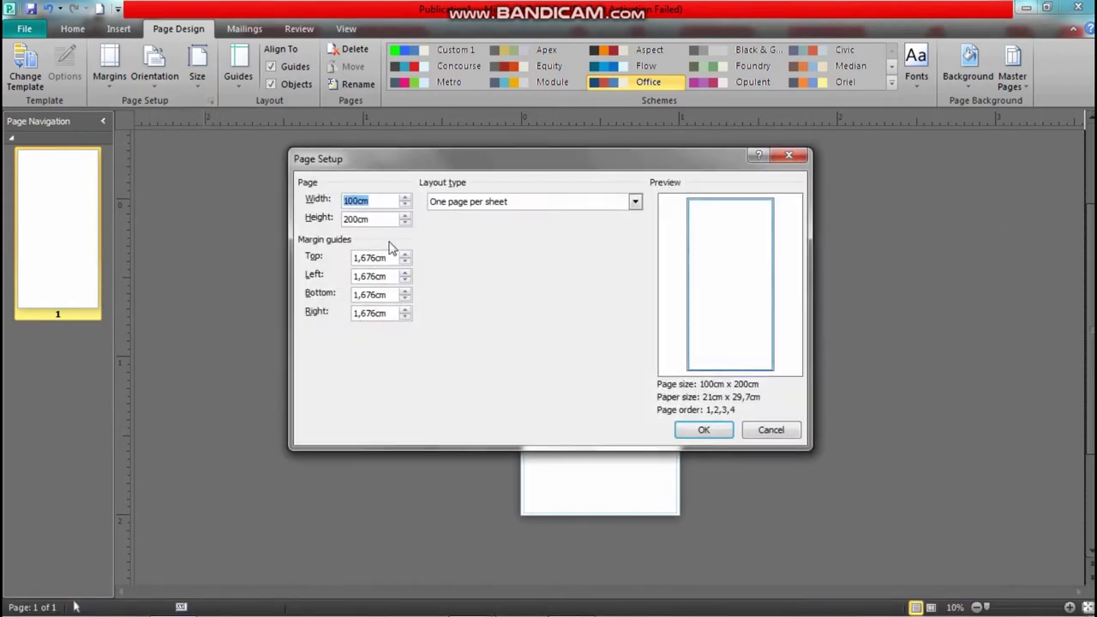
pyautogui.write('200')
pyautogui.press('Tab')
pyautogui.write('100')
pyautogui.click(703, 429)
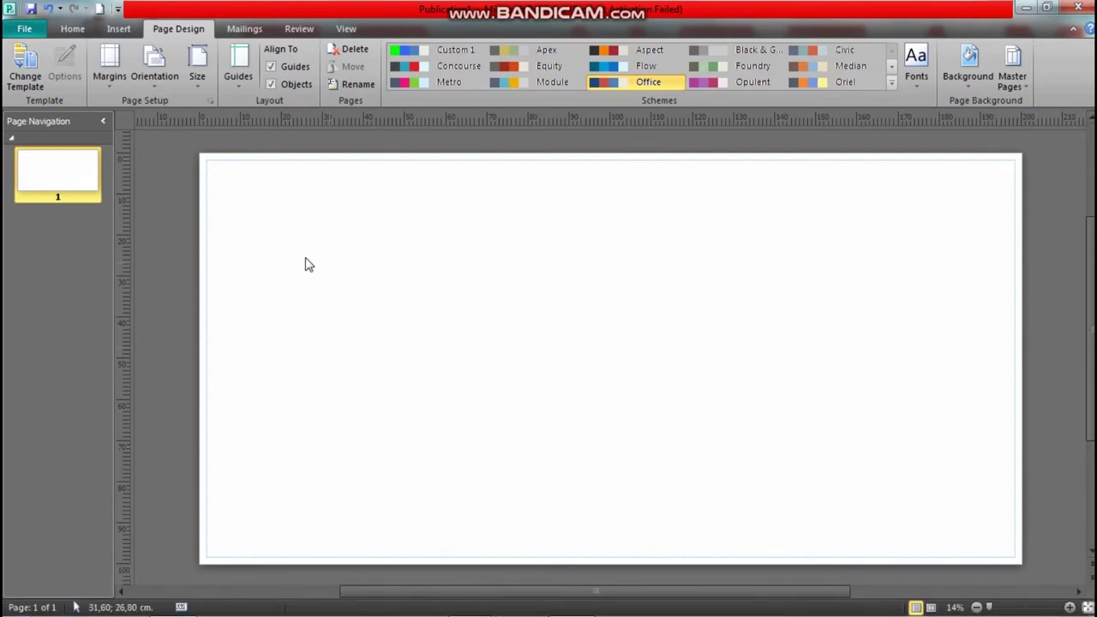
# Step: Apply the solid "50% tint of Accent 3" background to the banner page
pyautogui.scroll(-1, 74, 607)
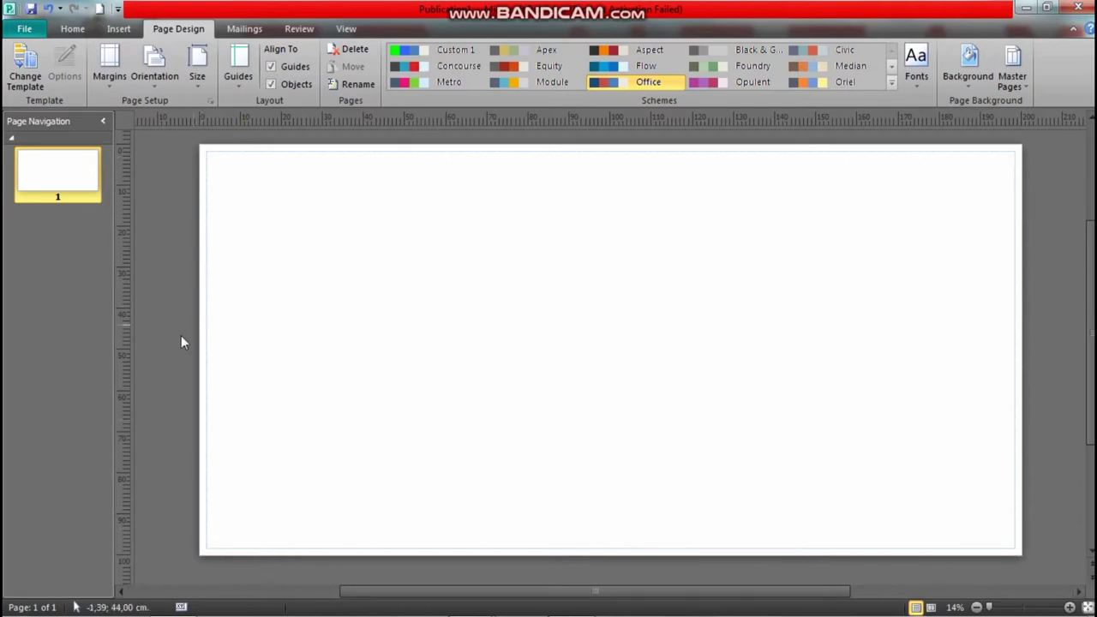
pyautogui.click(963, 89)
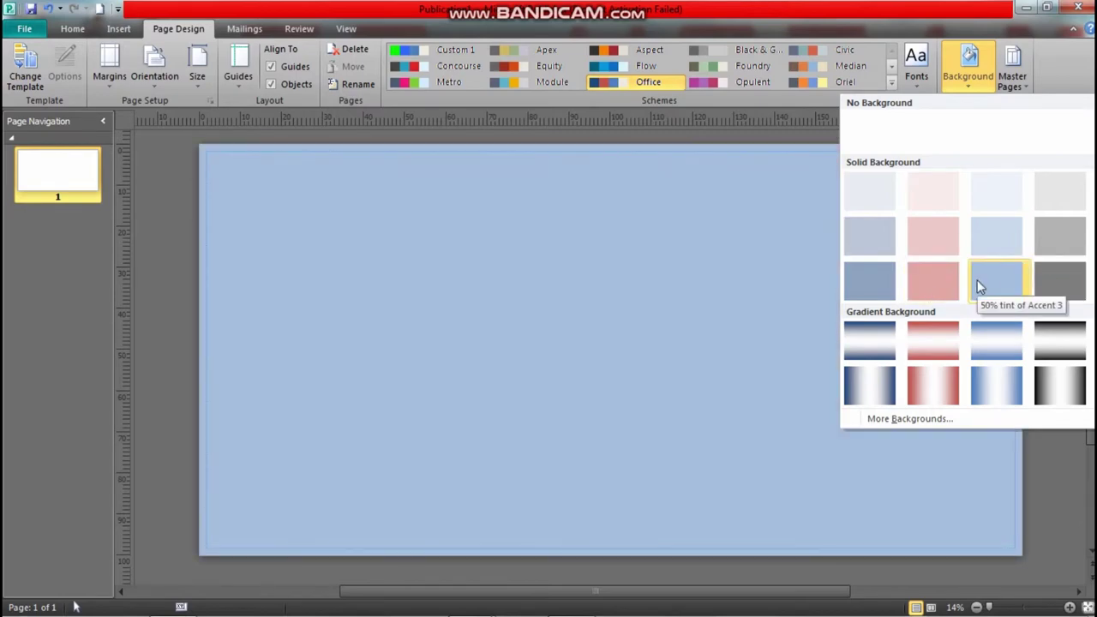
pyautogui.click(980, 287)
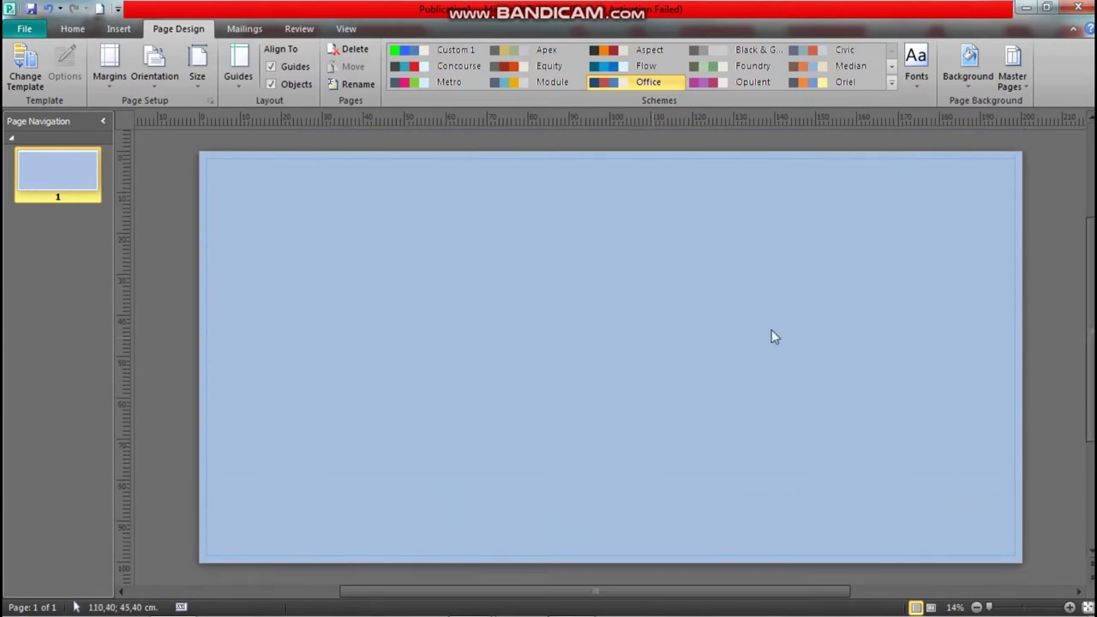
pyautogui.click(118, 29)
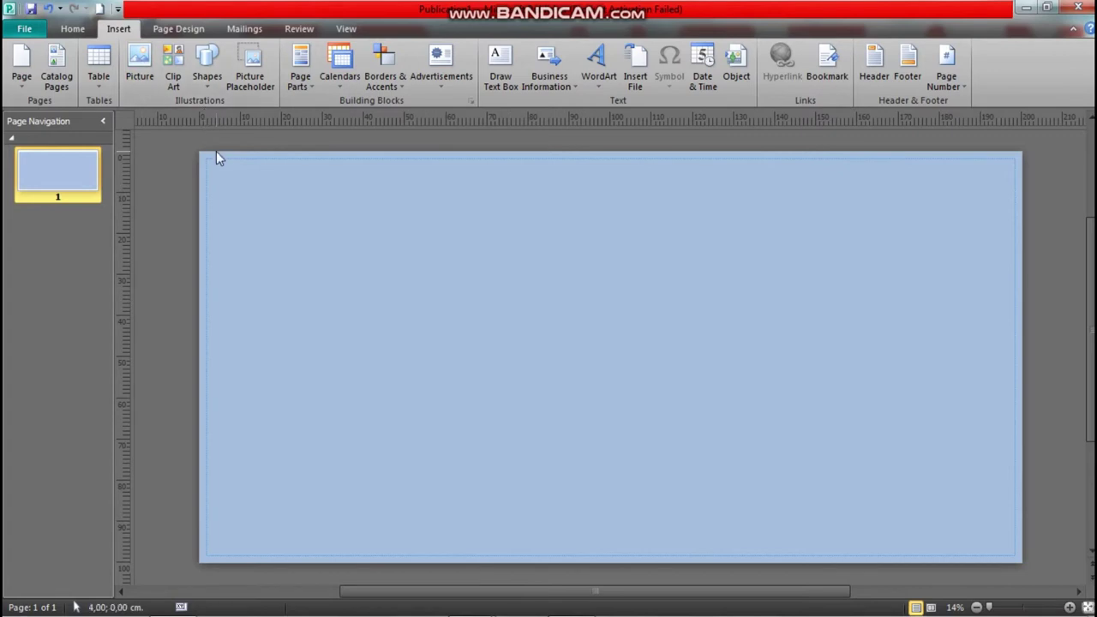
pyautogui.click(141, 75)
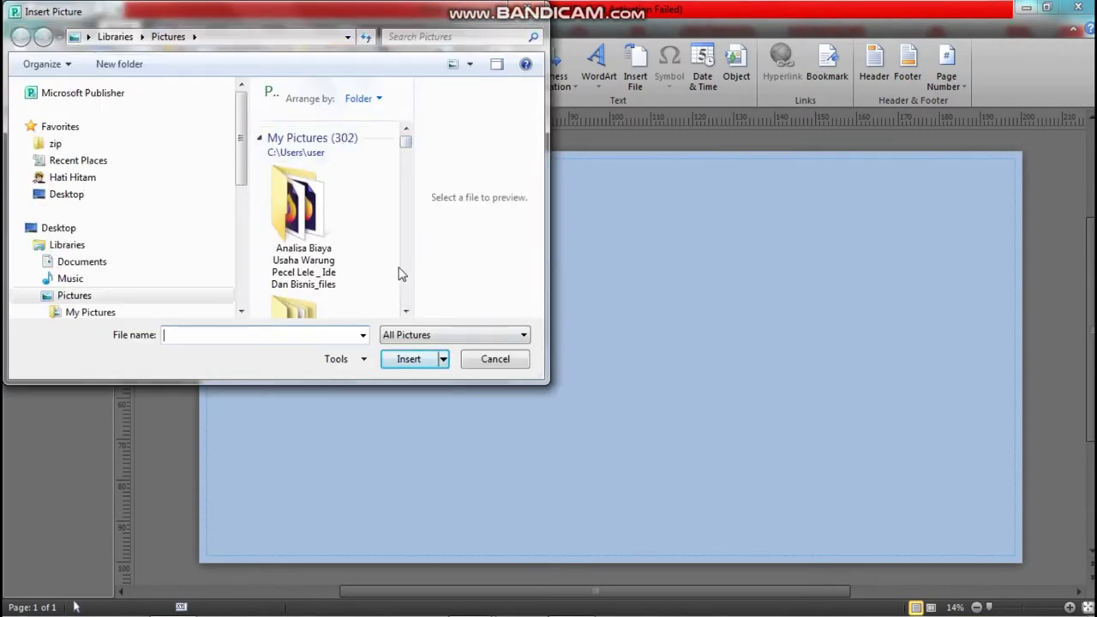
pyautogui.click(531, 14)
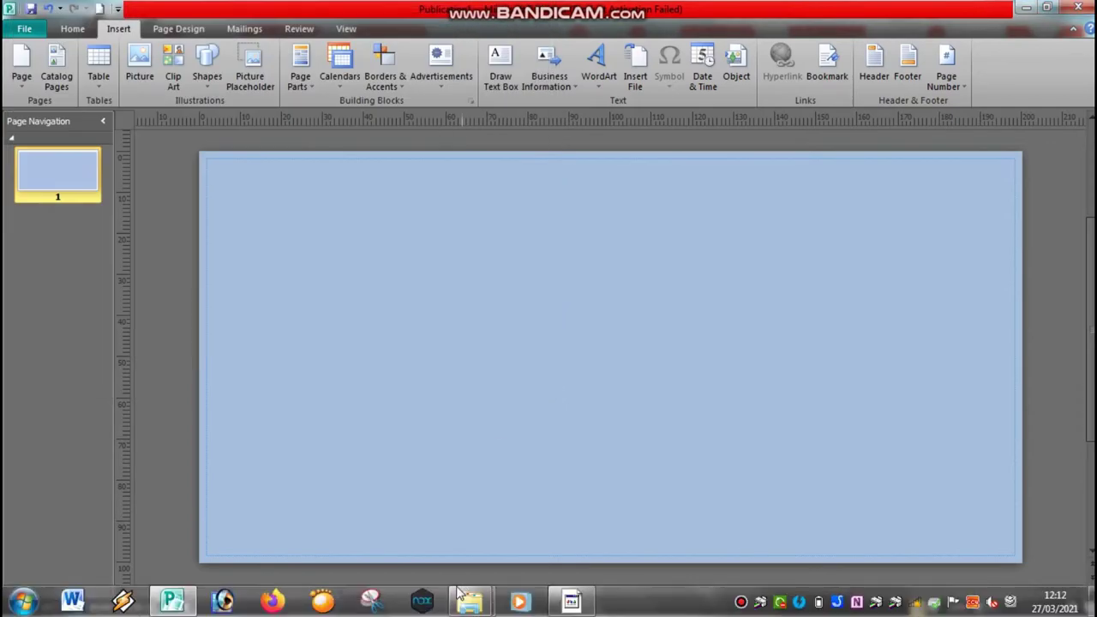
# Step: Switch to the open Documents window in Windows Explorer and open the Pictures library
pyautogui.moveTo(469, 600)
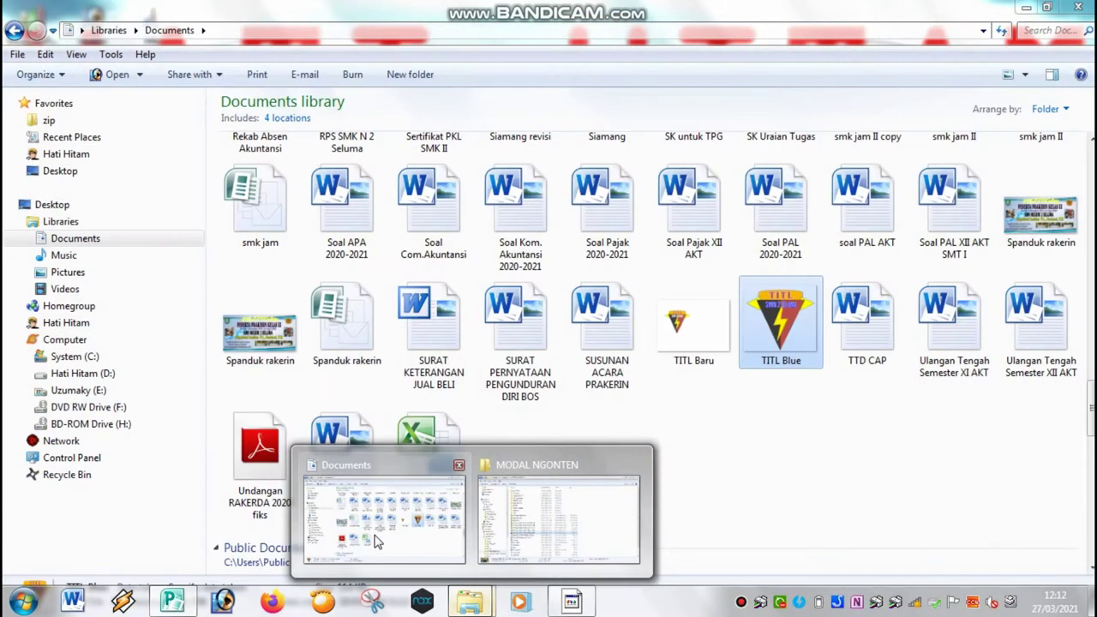
pyautogui.click(377, 522)
pyautogui.click(108, 256)
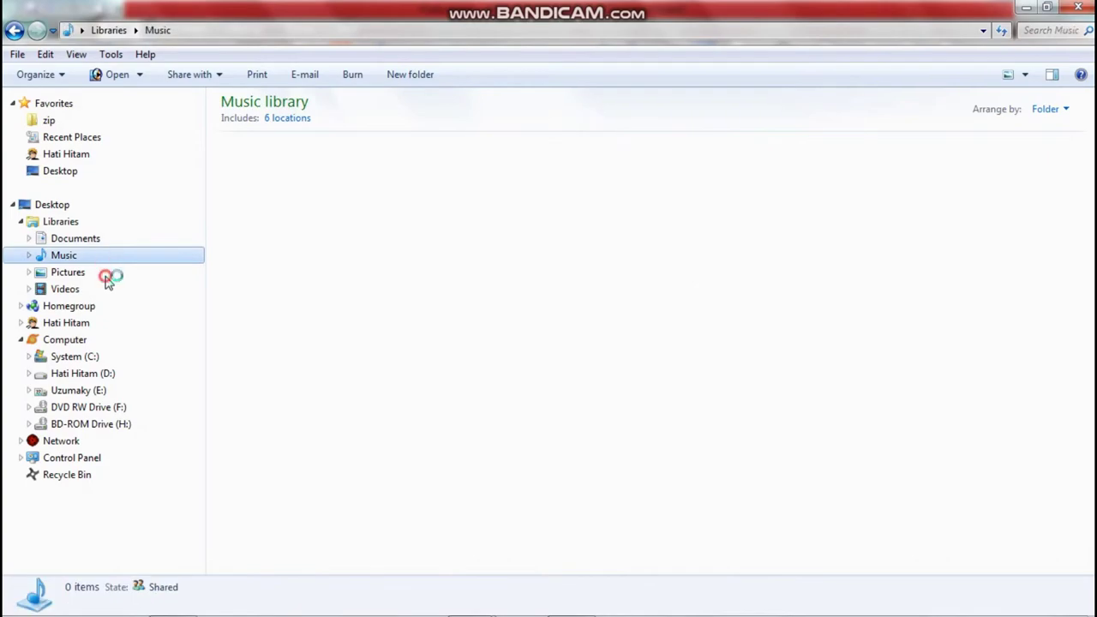
pyautogui.click(105, 272)
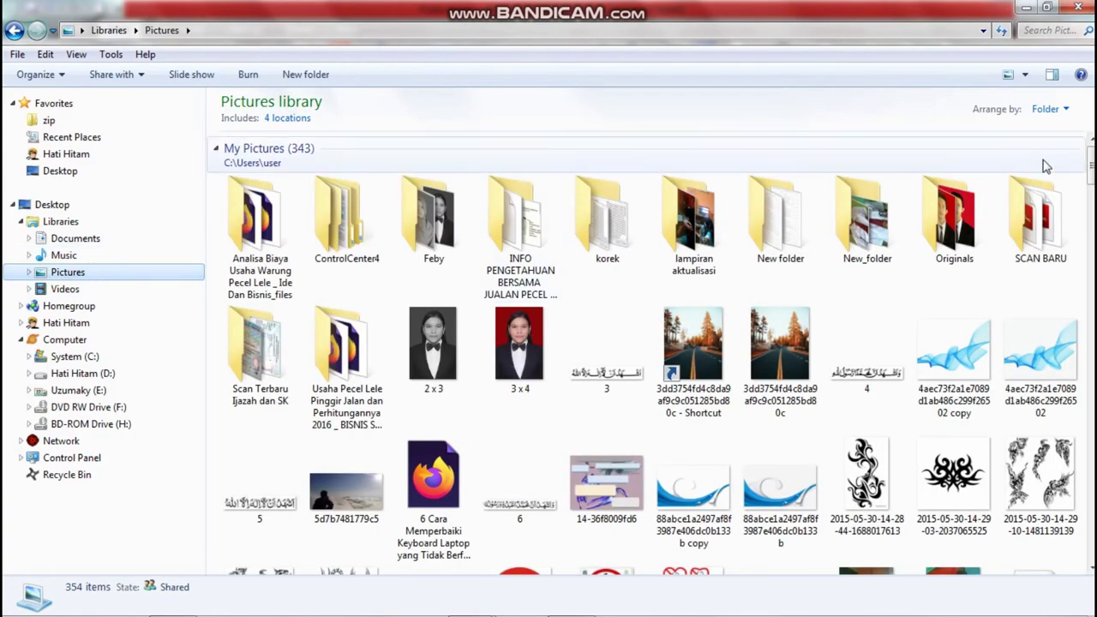
# Step: Look through the thumbnails in the Pictures library for a decorative picture that suits the banner
pyautogui.scroll(-3, 930, 167)
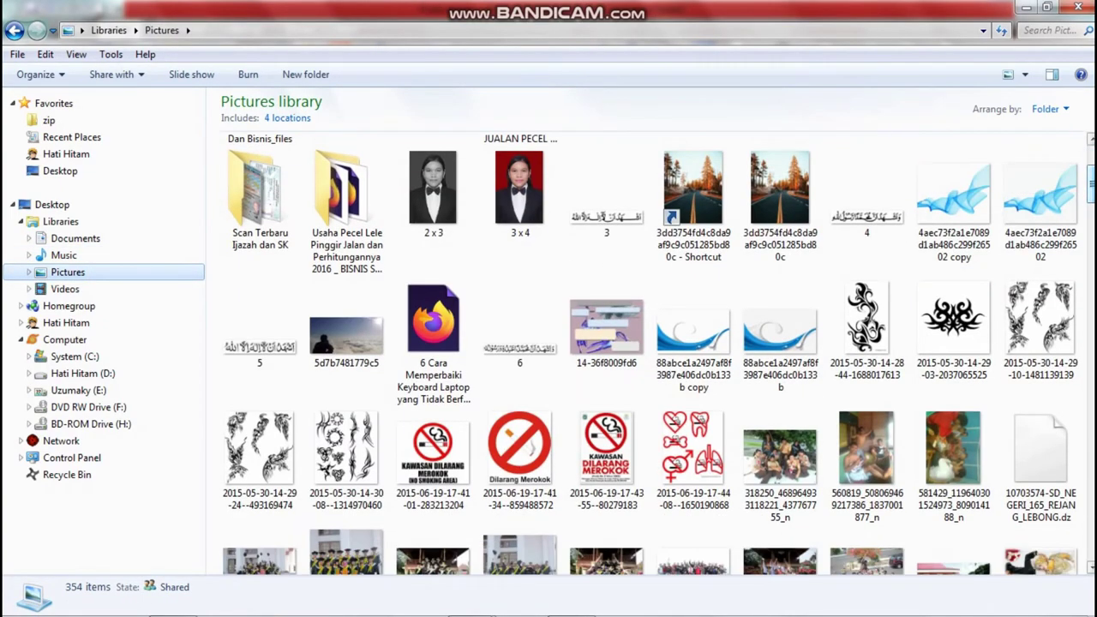
pyautogui.scroll(-3, 651, 351)
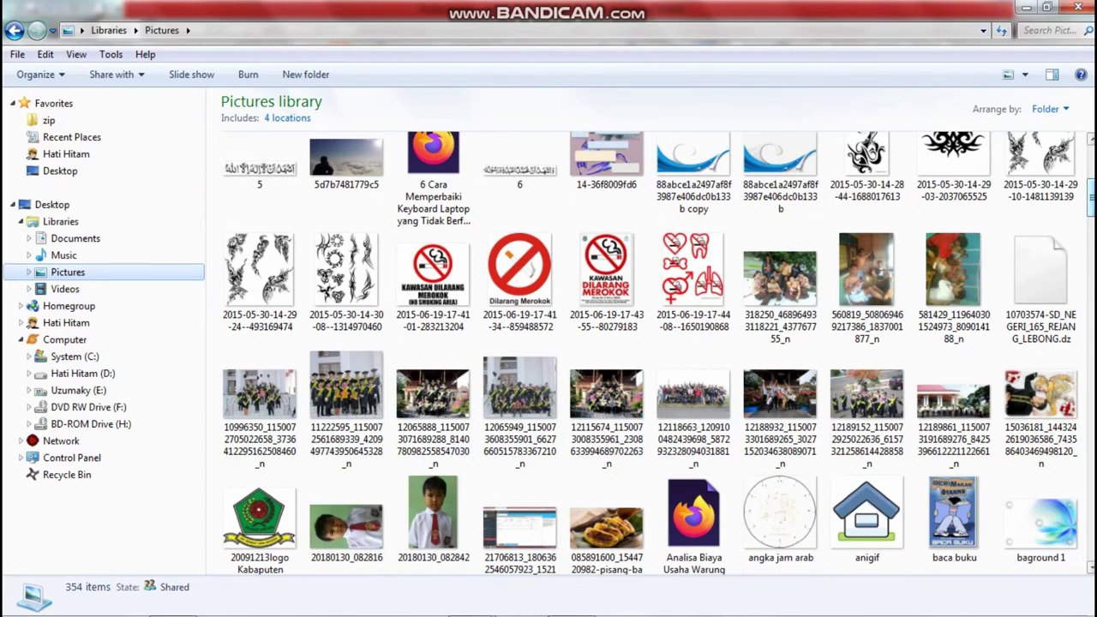
pyautogui.scroll(-1, 929, 193)
pyautogui.scroll(-4, 930, 192)
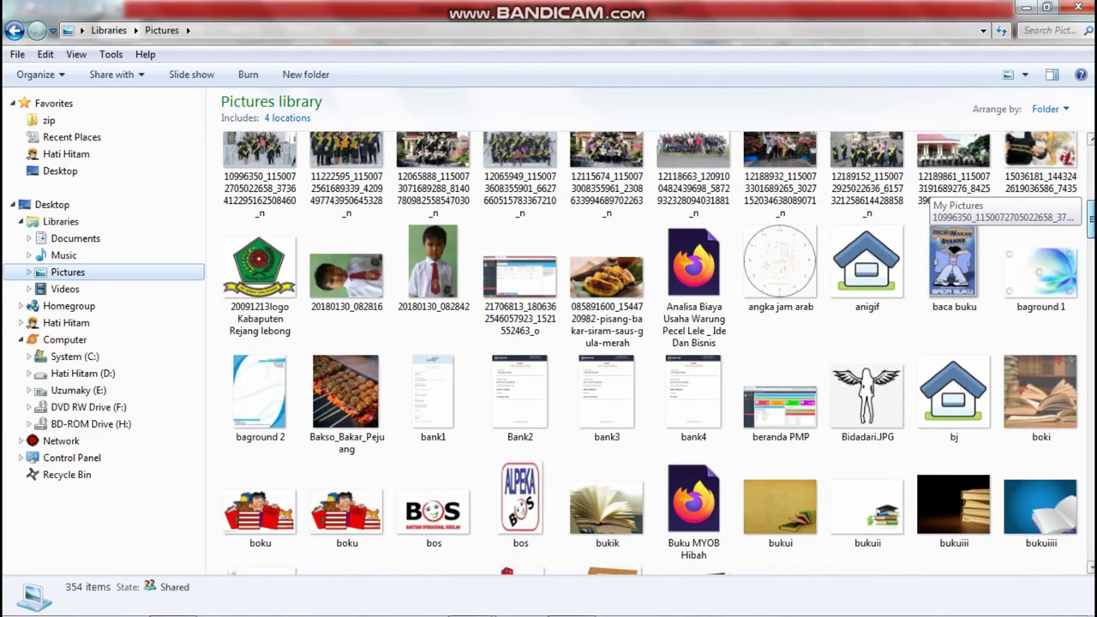
pyautogui.scroll(-5, 930, 193)
pyautogui.scroll(-5, 930, 193)
pyautogui.scroll(-3, 930, 193)
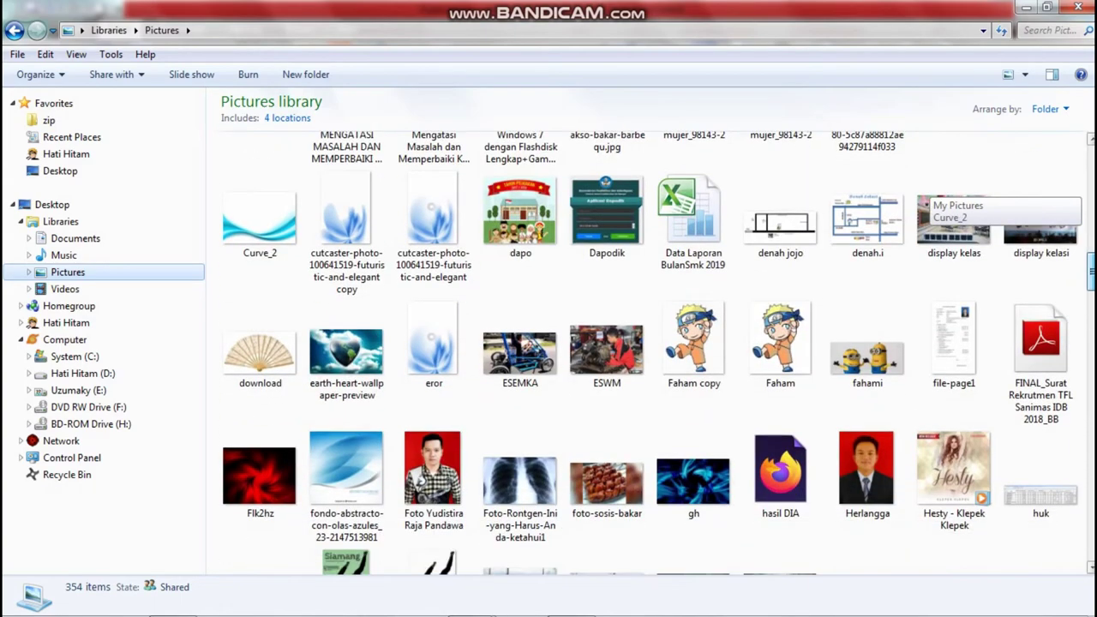
pyautogui.scroll(-3, 930, 193)
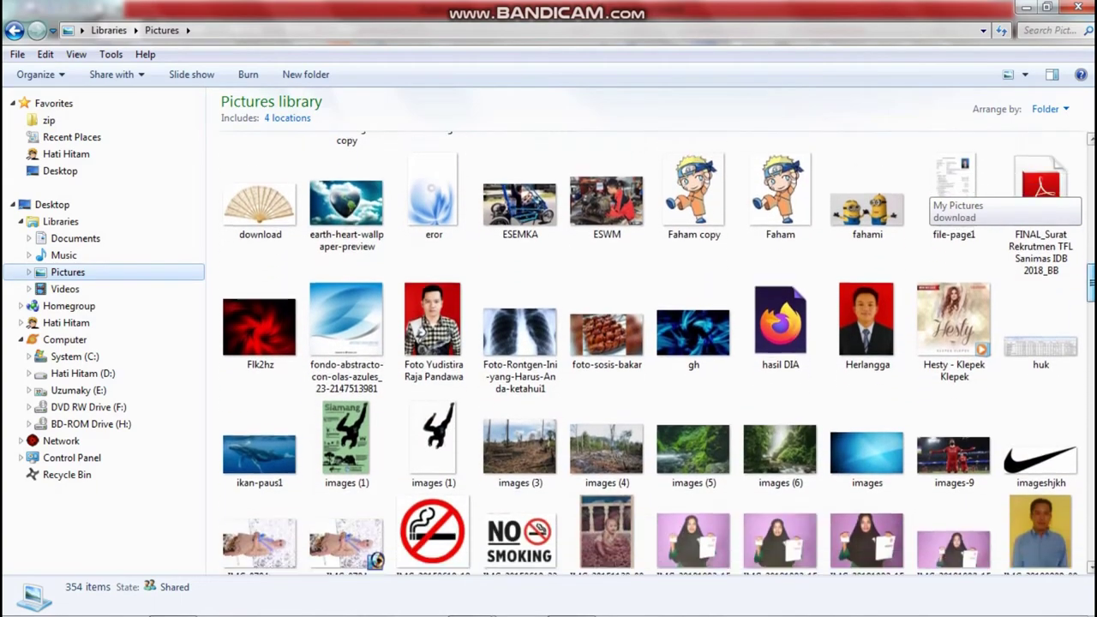
pyautogui.scroll(-1, 929, 192)
pyautogui.scroll(-6, 930, 193)
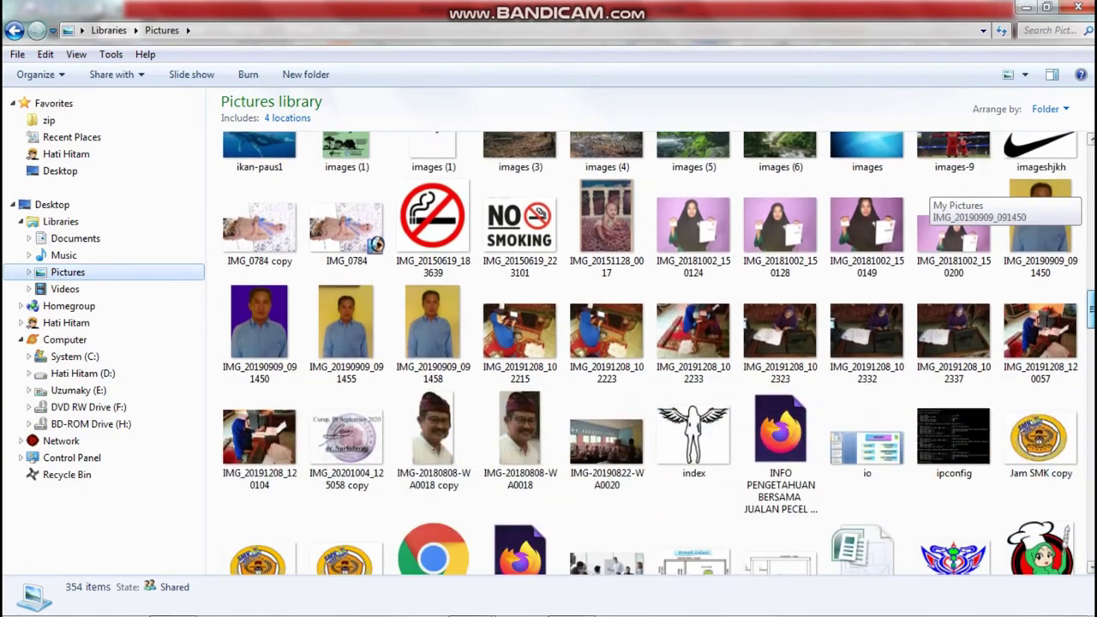
pyautogui.scroll(4, 930, 193)
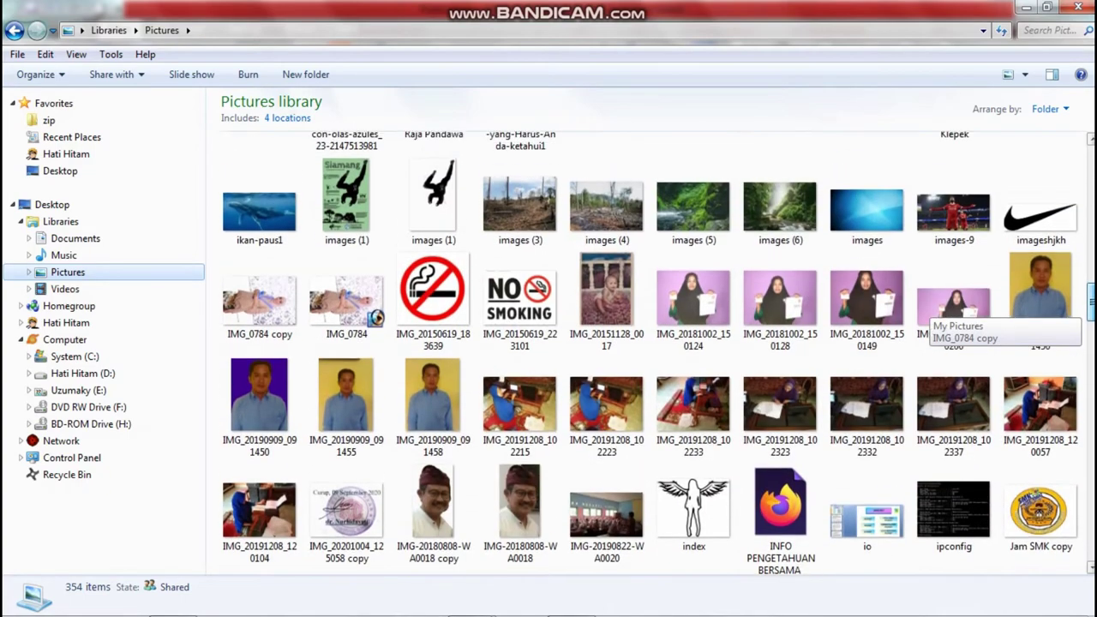
pyautogui.scroll(-6, 943, 313)
pyautogui.scroll(-1, 942, 313)
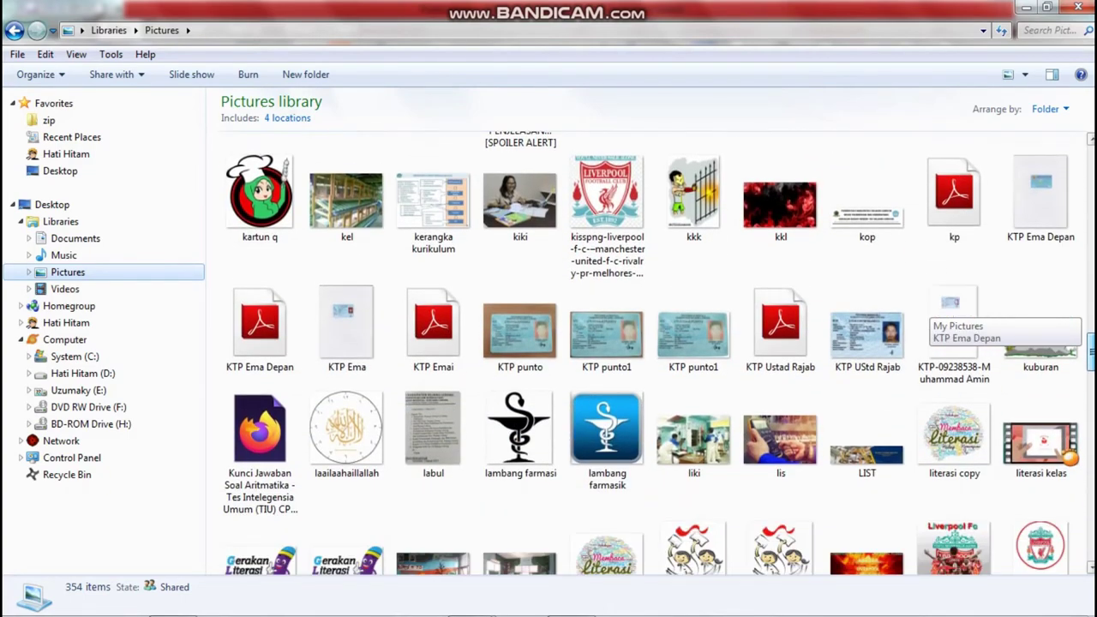
pyautogui.scroll(-4, 942, 313)
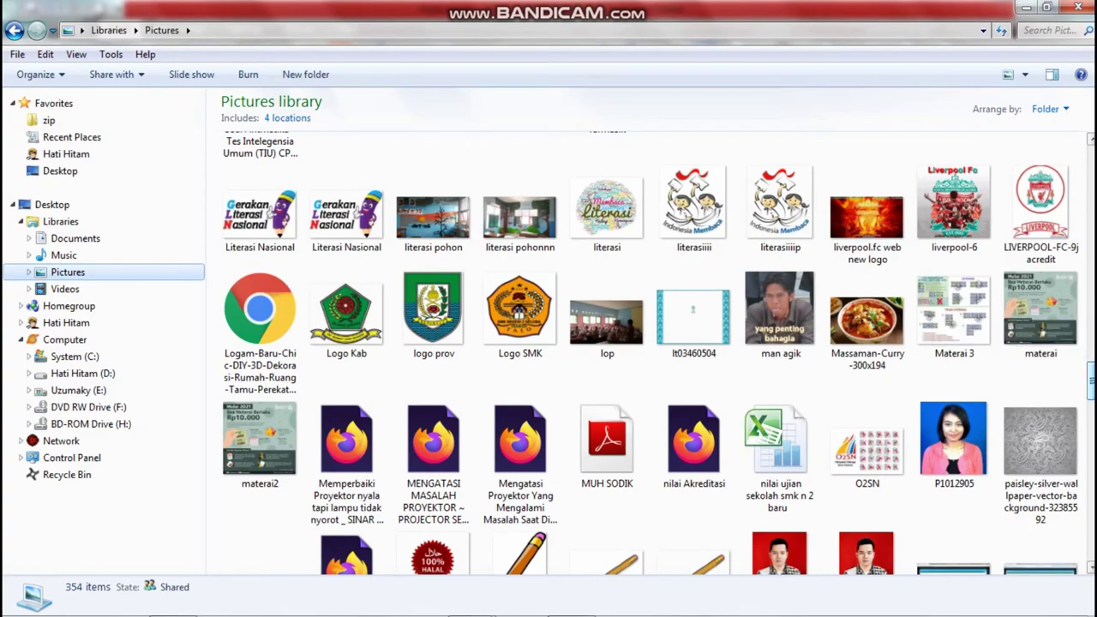
pyautogui.scroll(-8, 930, 370)
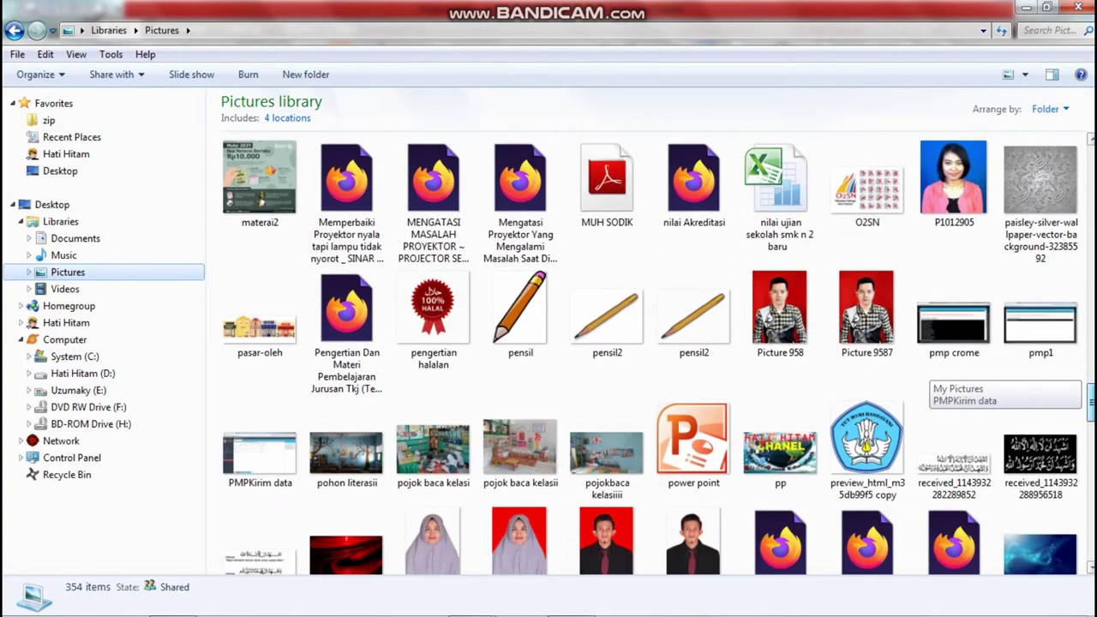
pyautogui.scroll(-8, 930, 377)
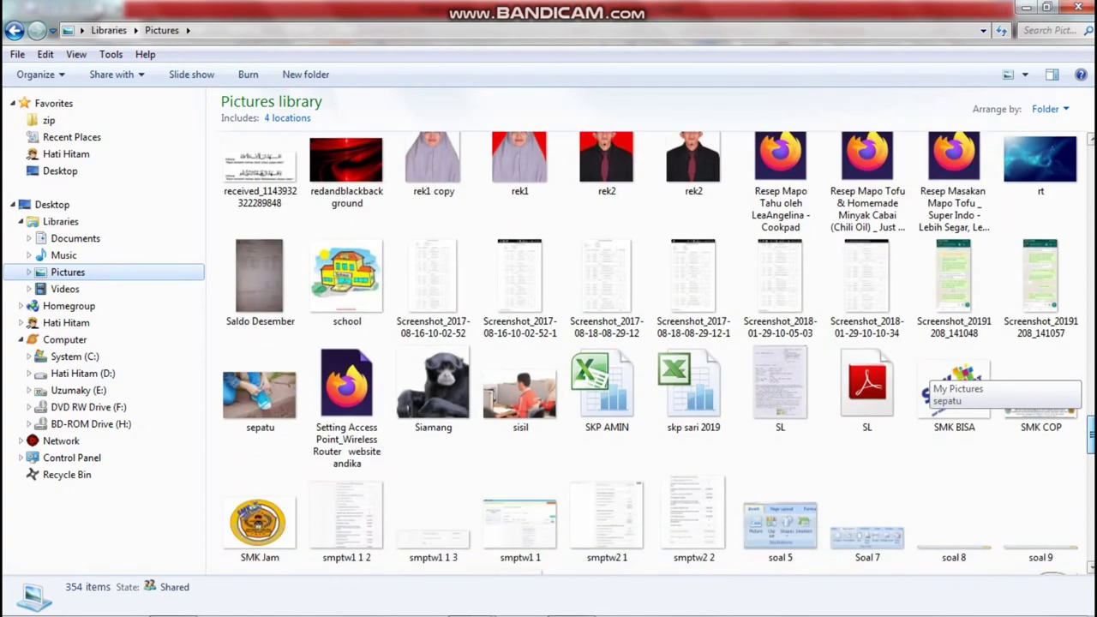
pyautogui.scroll(-6, 930, 377)
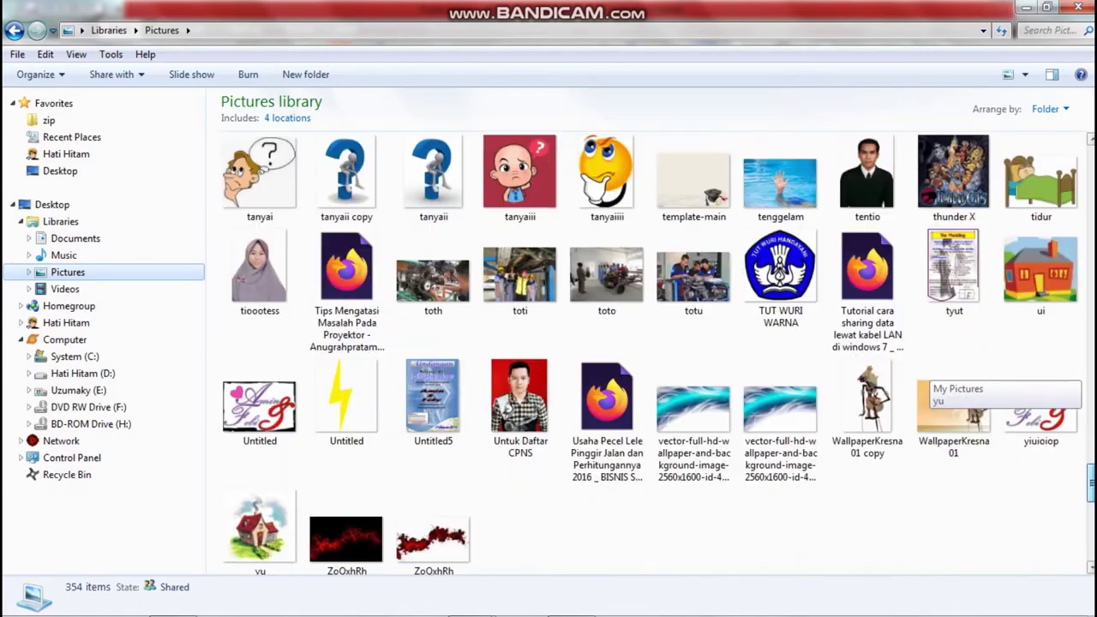
pyautogui.scroll(6, 930, 377)
pyautogui.scroll(-9, 930, 377)
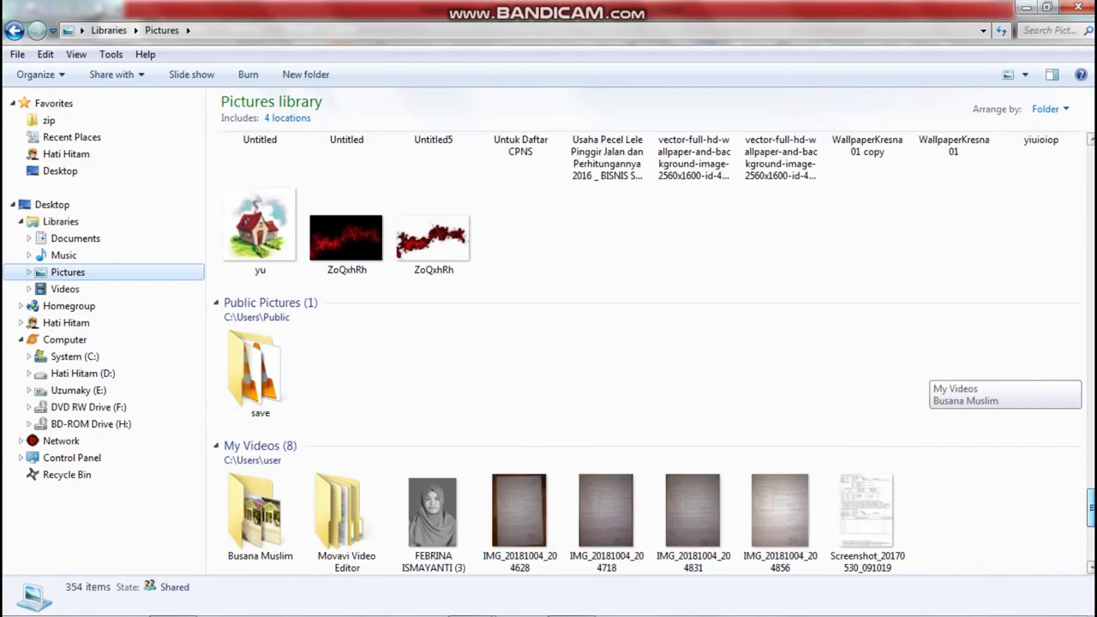
pyautogui.scroll(5, 930, 377)
pyautogui.scroll(12, 930, 497)
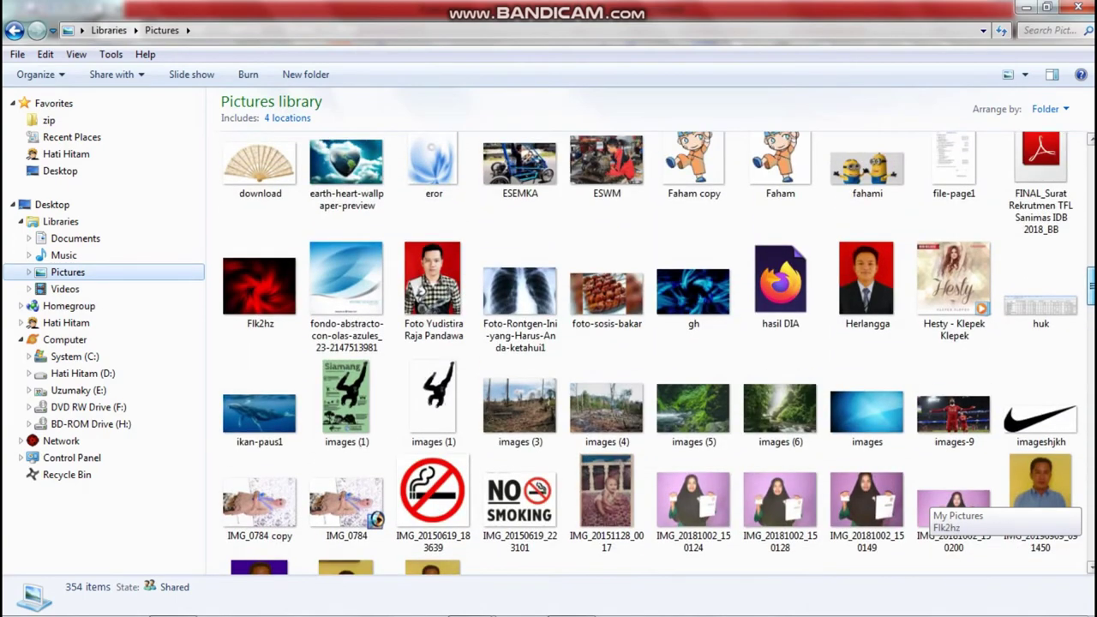
pyautogui.scroll(6, 929, 506)
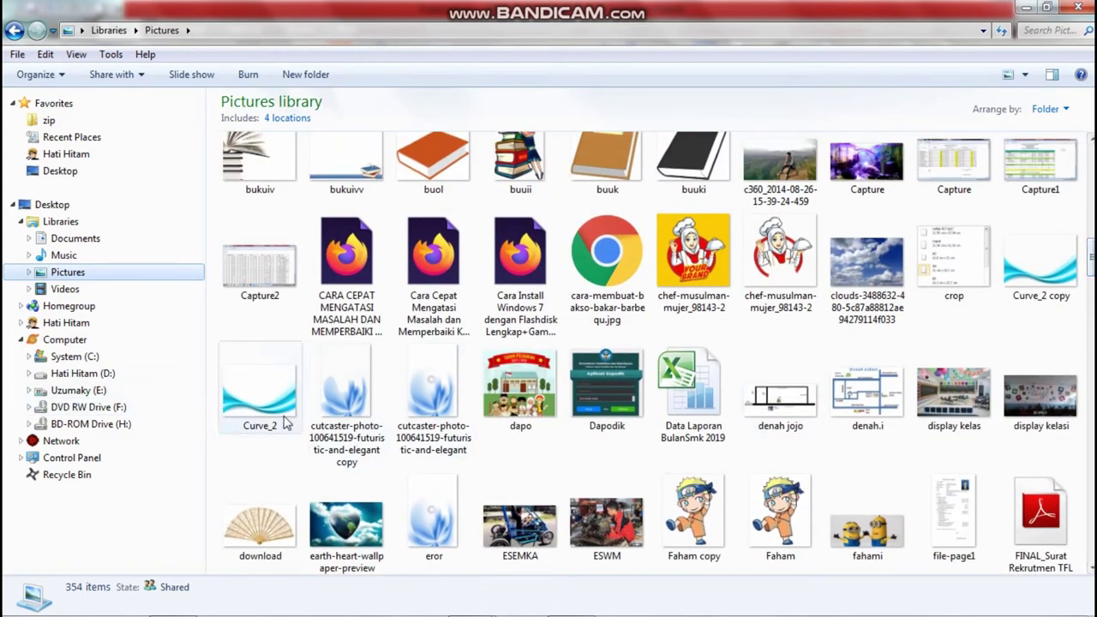
# Step: Try the Curve_2 picture in the banner's upper-left corner at about 84 x 60 cm, and delete it
pyautogui.click(286, 423)
pyautogui.moveTo(262, 403); pyautogui.dragTo(463, 349)
pyautogui.moveTo(550, 412); pyautogui.dragTo(811, 472)
pyautogui.moveTo(725, 458); pyautogui.dragTo(461, 264)
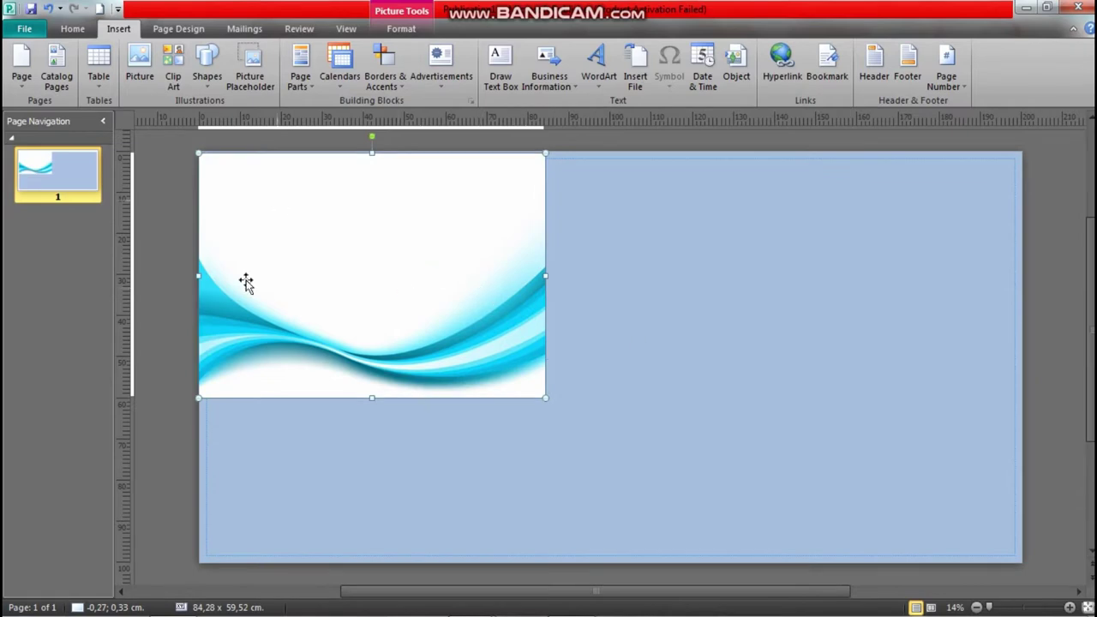
pyautogui.moveTo(342, 612)
pyautogui.moveTo(490, 599)
pyautogui.press('Delete')
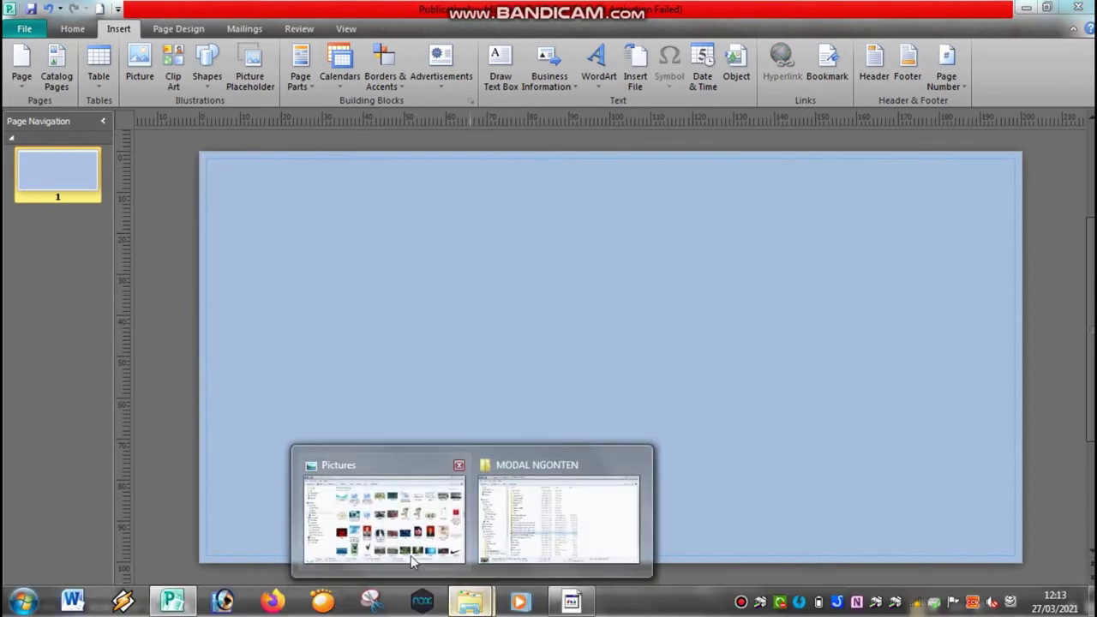
# Step: Place the Curve_2 copy picture from the Pictures library on the banner, flipped vertically and enlarged to about 155 x 110 cm
pyautogui.click(417, 563)
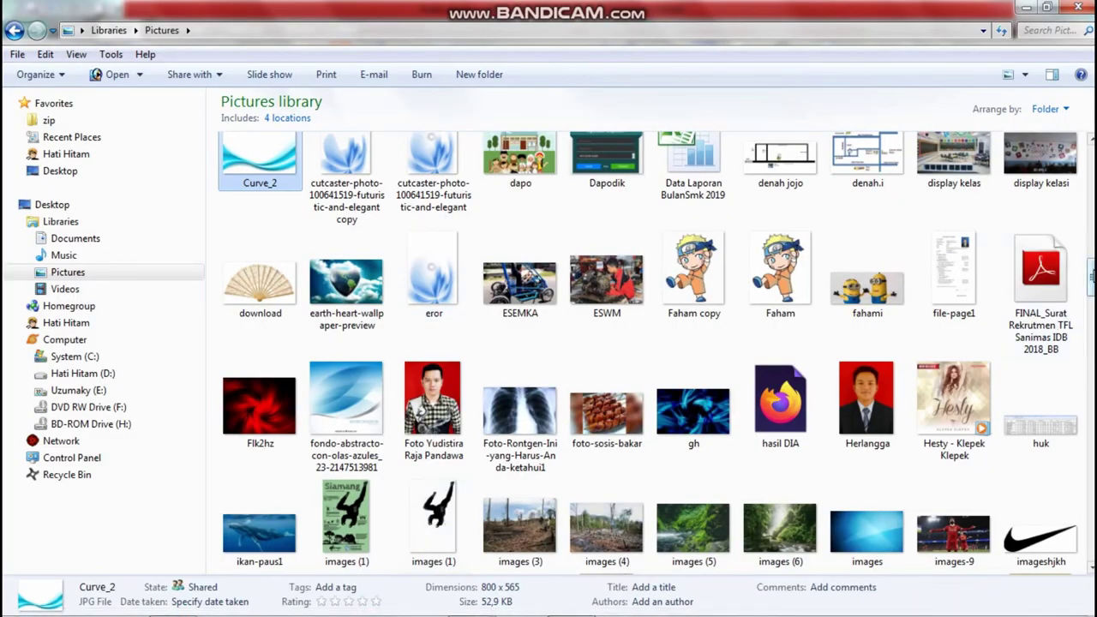
pyautogui.scroll(3, 1071, 261)
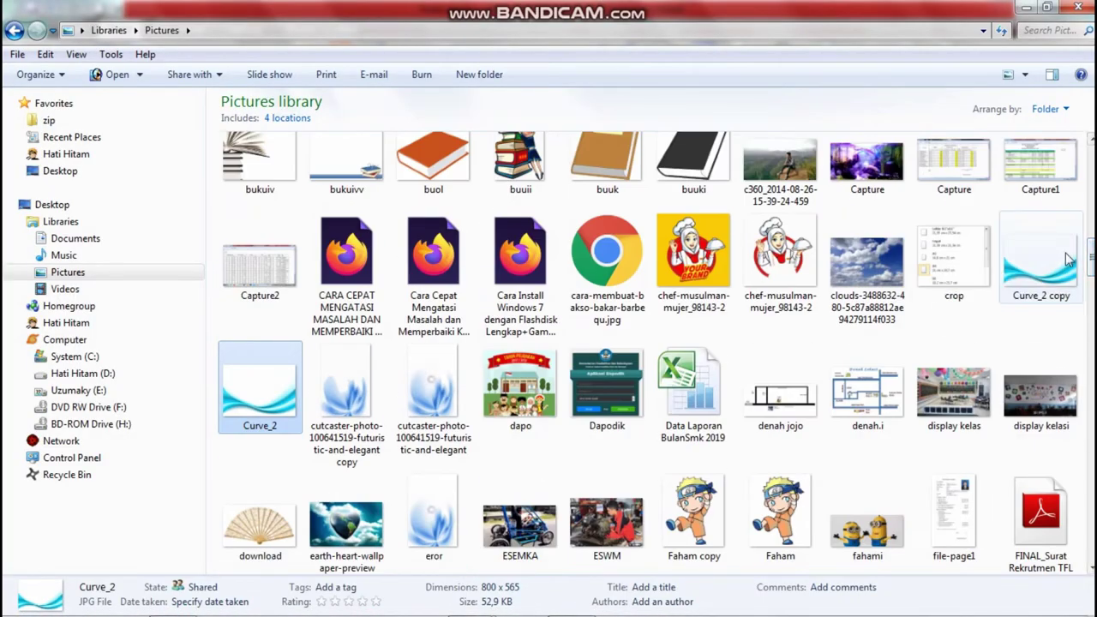
pyautogui.moveTo(1065, 260); pyautogui.dragTo(286, 410)
pyautogui.moveTo(400, 489); pyautogui.dragTo(924, 396)
pyautogui.moveTo(826, 150); pyautogui.dragTo(917, 408)
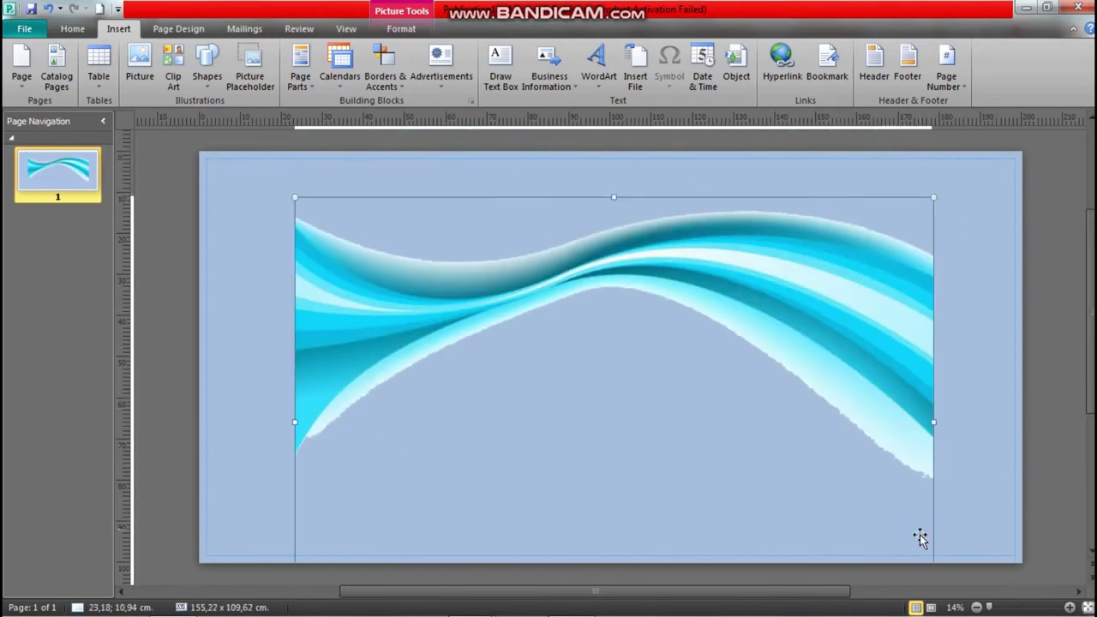
# Step: Fit the curve picture along the banner's lower edge across the full page width, at about 200 x 52 cm
pyautogui.moveTo(929, 228); pyautogui.dragTo(864, 416)
pyautogui.moveTo(583, 251); pyautogui.dragTo(487, 463)
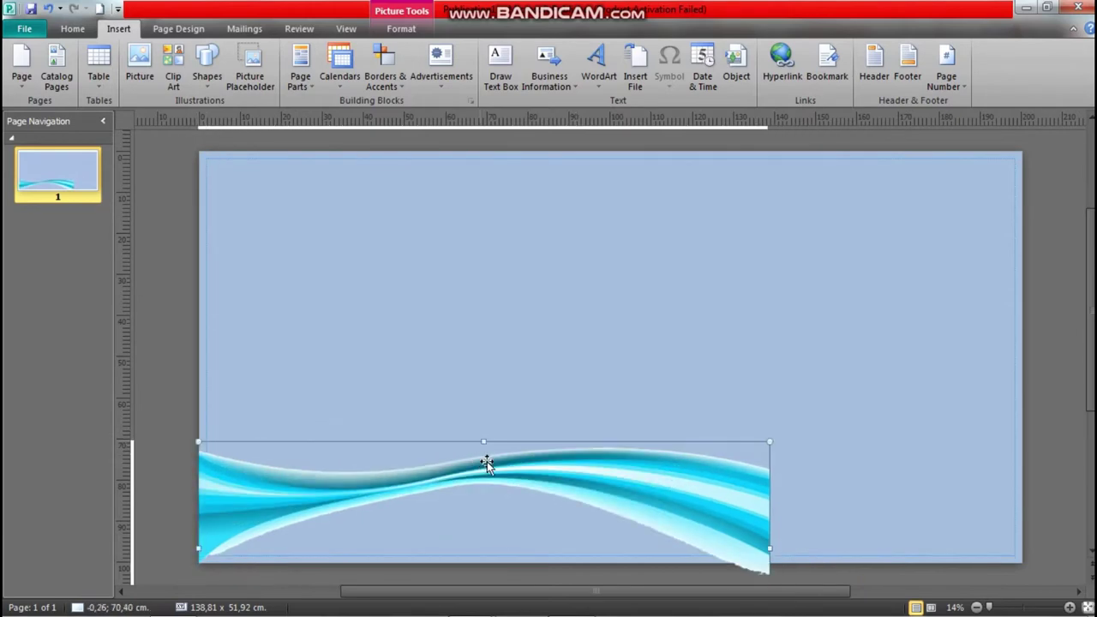
pyautogui.click(775, 554)
pyautogui.click(772, 544)
pyautogui.moveTo(770, 544); pyautogui.dragTo(1021, 492)
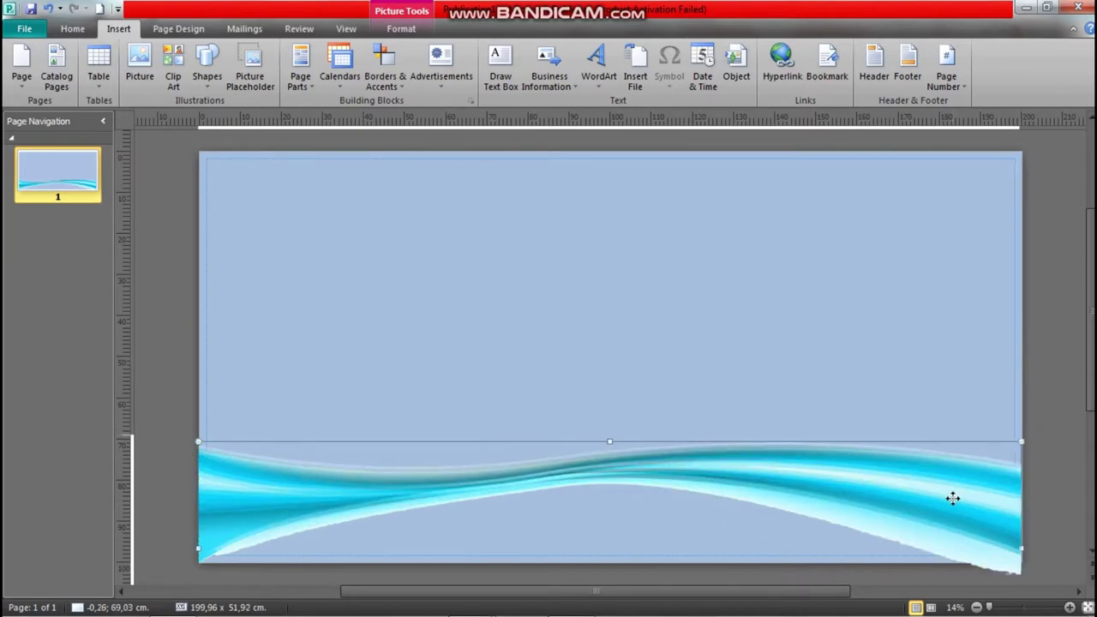
pyautogui.moveTo(952, 501); pyautogui.dragTo(957, 494)
pyautogui.click(1067, 463)
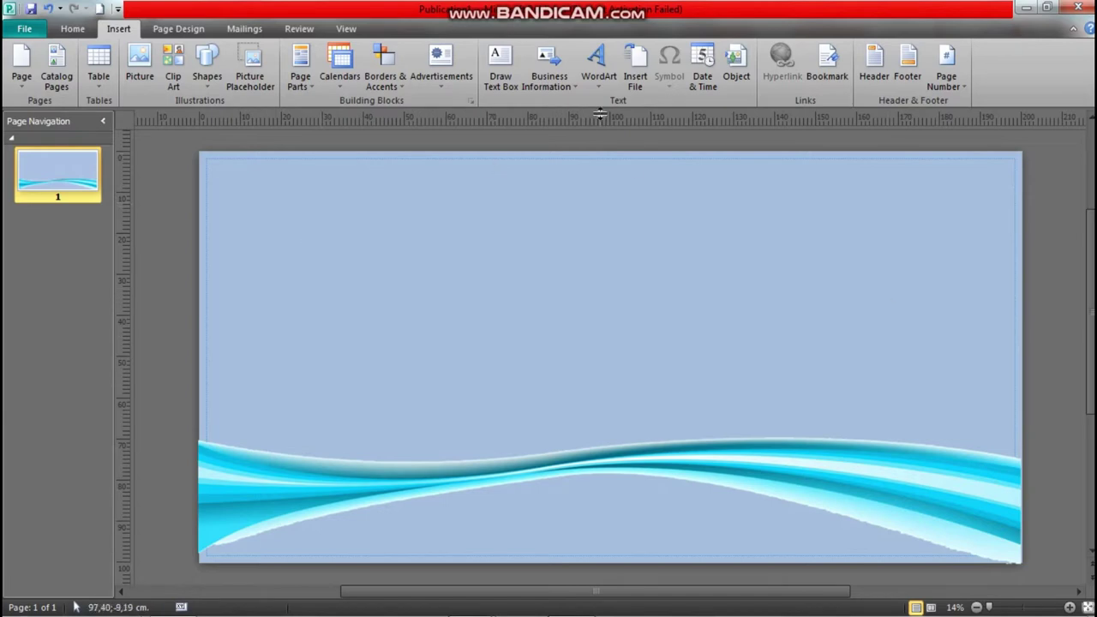
pyautogui.click(602, 86)
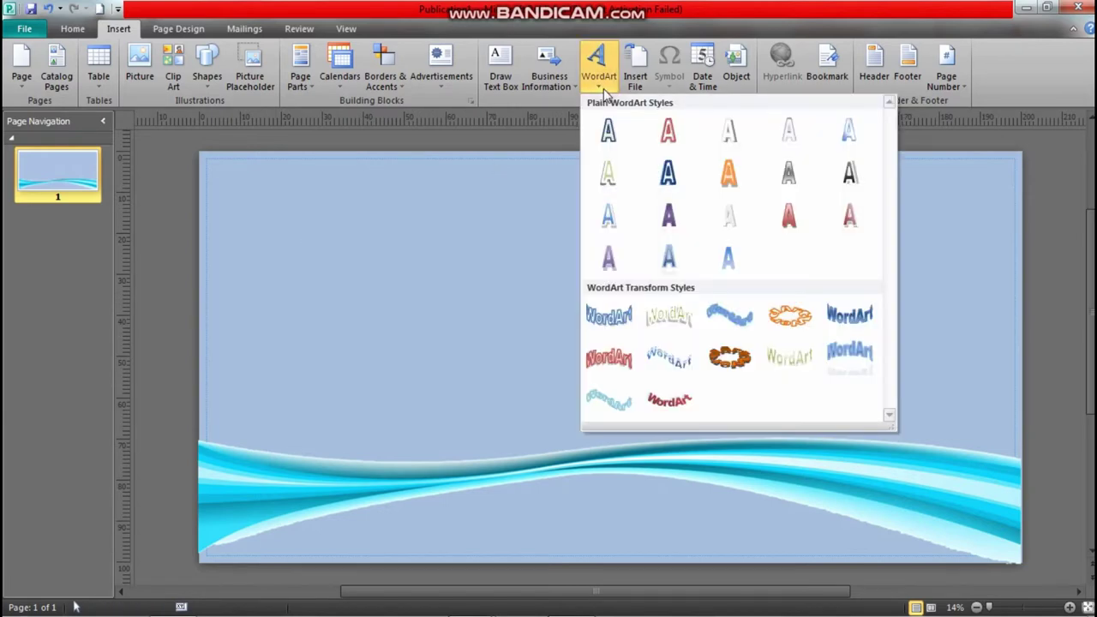
pyautogui.click(483, 139)
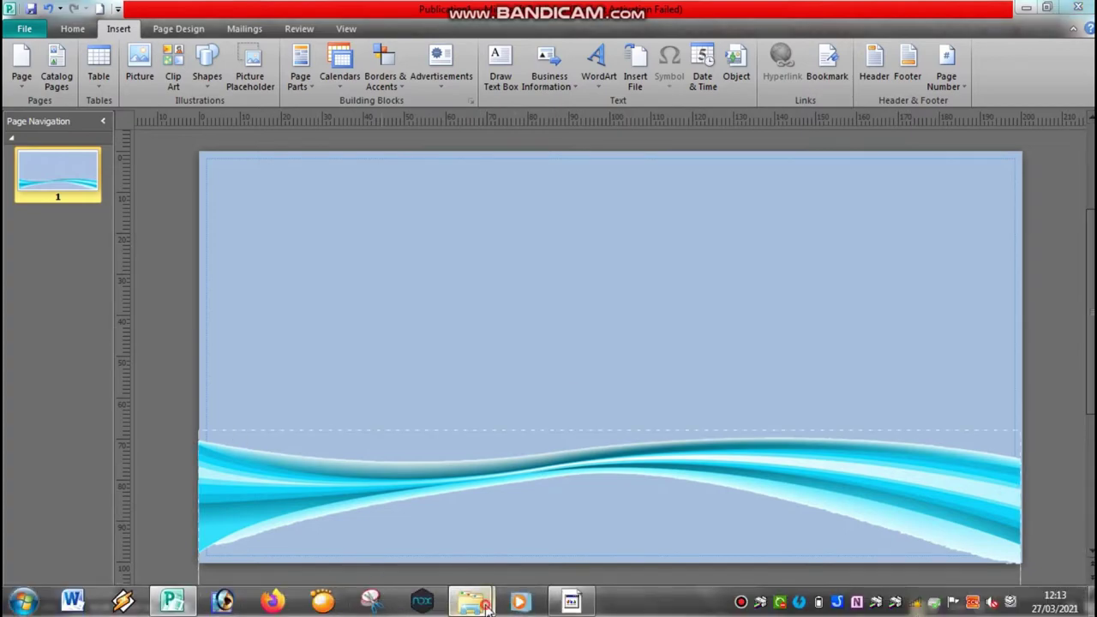
# Step: Place the first vector-full-hd-wallpaper picture, with the teal wave, from the Pictures library in the middle of the banner at about 56 x 35 cm
pyautogui.moveTo(470, 602)
pyautogui.click(399, 494)
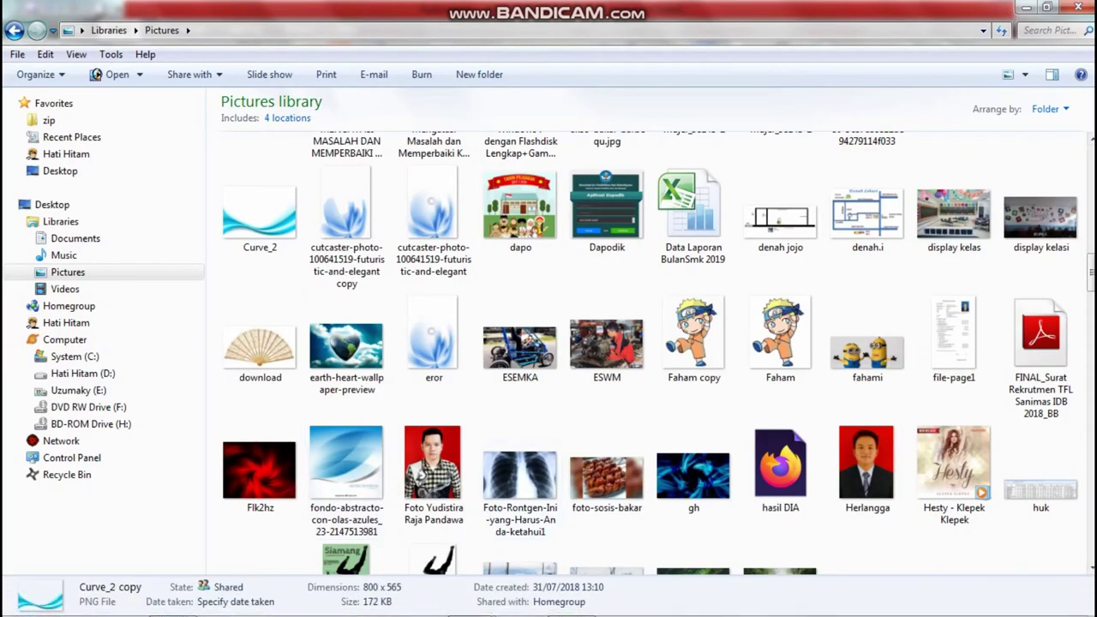
pyautogui.scroll(2, 1011, 274)
pyautogui.scroll(-3, 1011, 274)
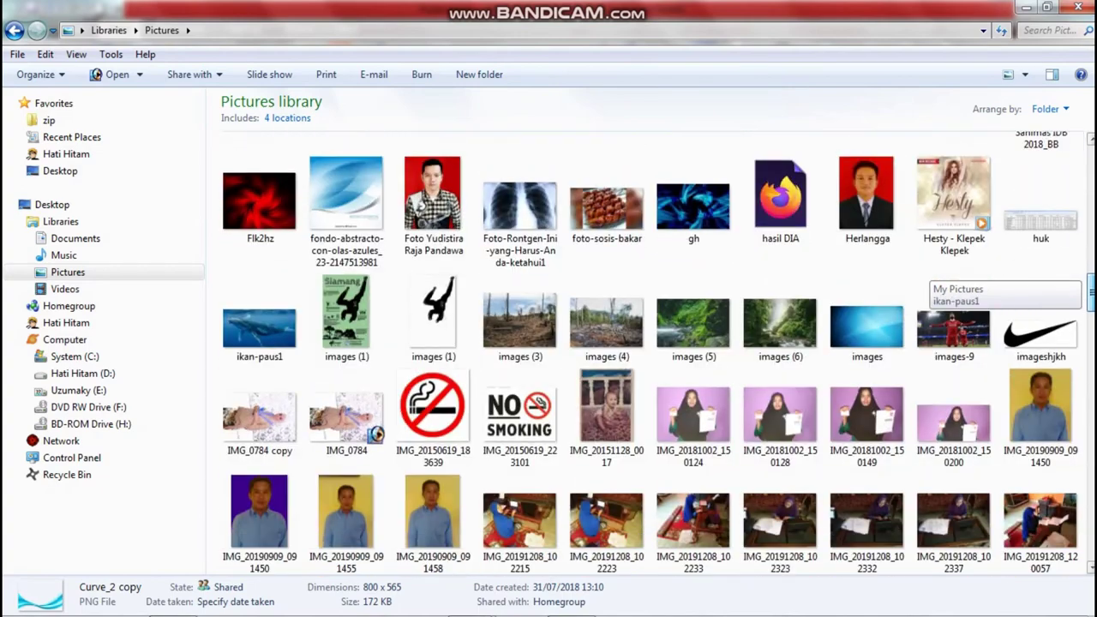
pyautogui.scroll(-1, 1011, 274)
pyautogui.scroll(-6, 1011, 275)
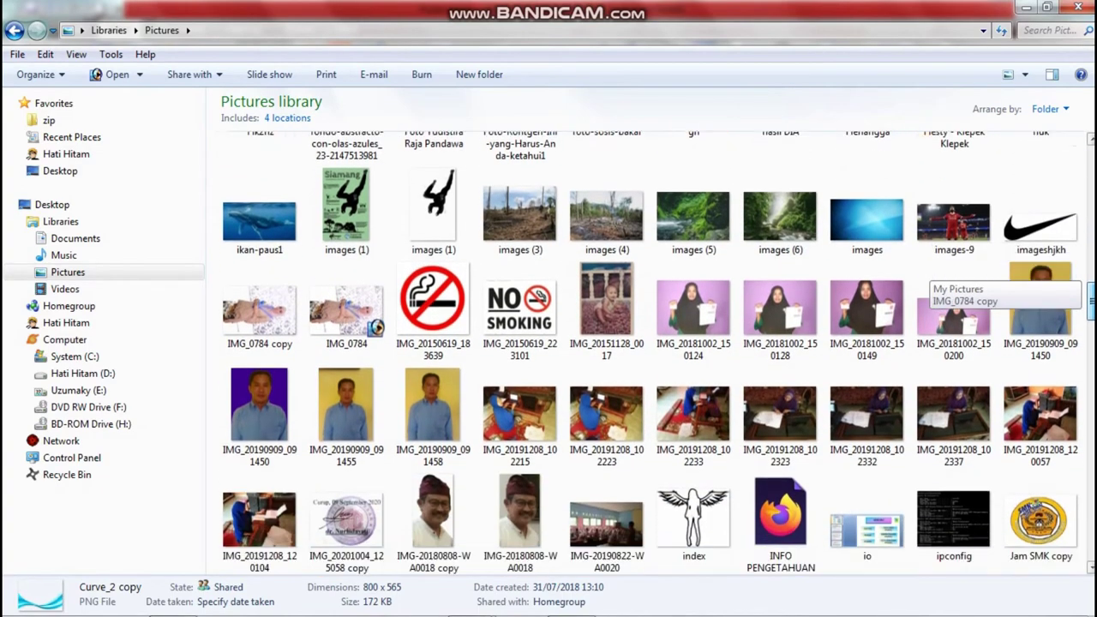
pyautogui.scroll(-3, 1012, 274)
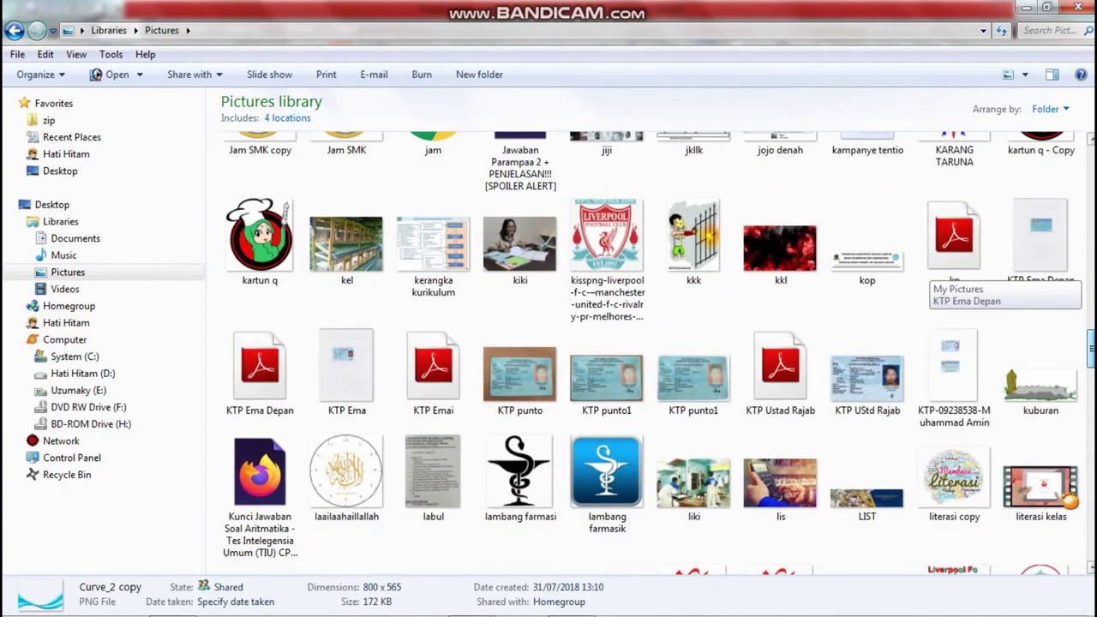
pyautogui.scroll(-4, 1011, 274)
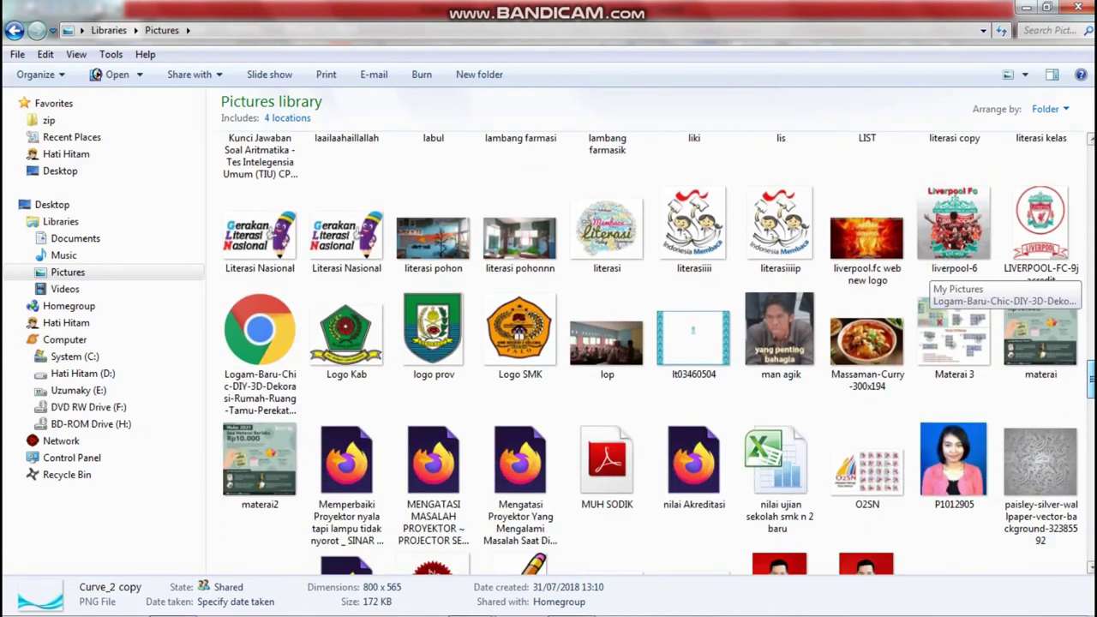
pyautogui.scroll(-5, 1012, 274)
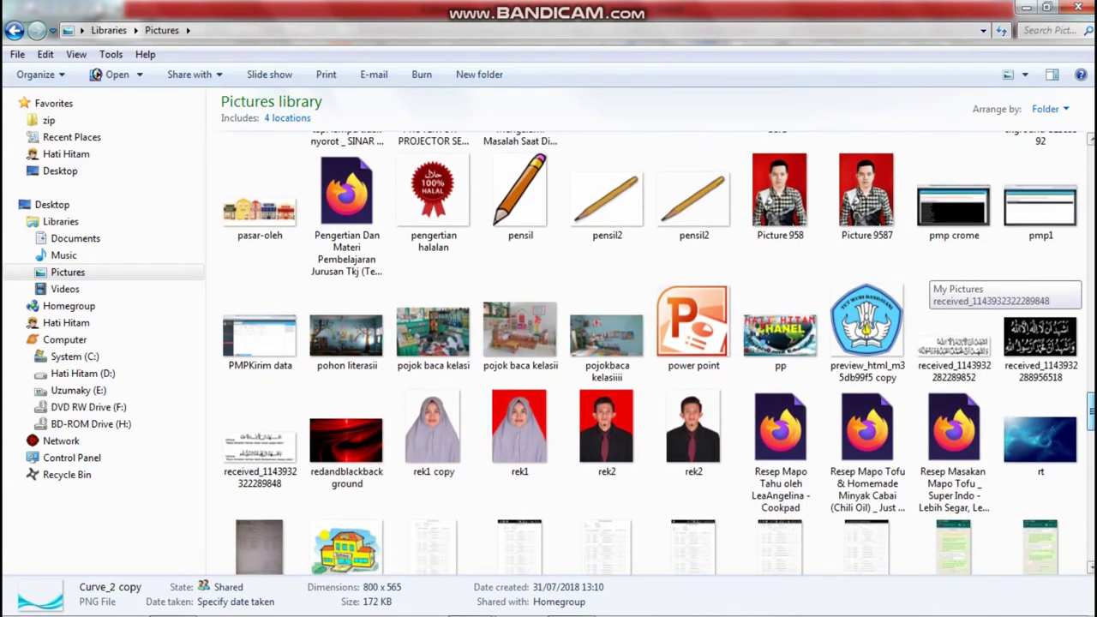
pyautogui.scroll(-5, 1011, 274)
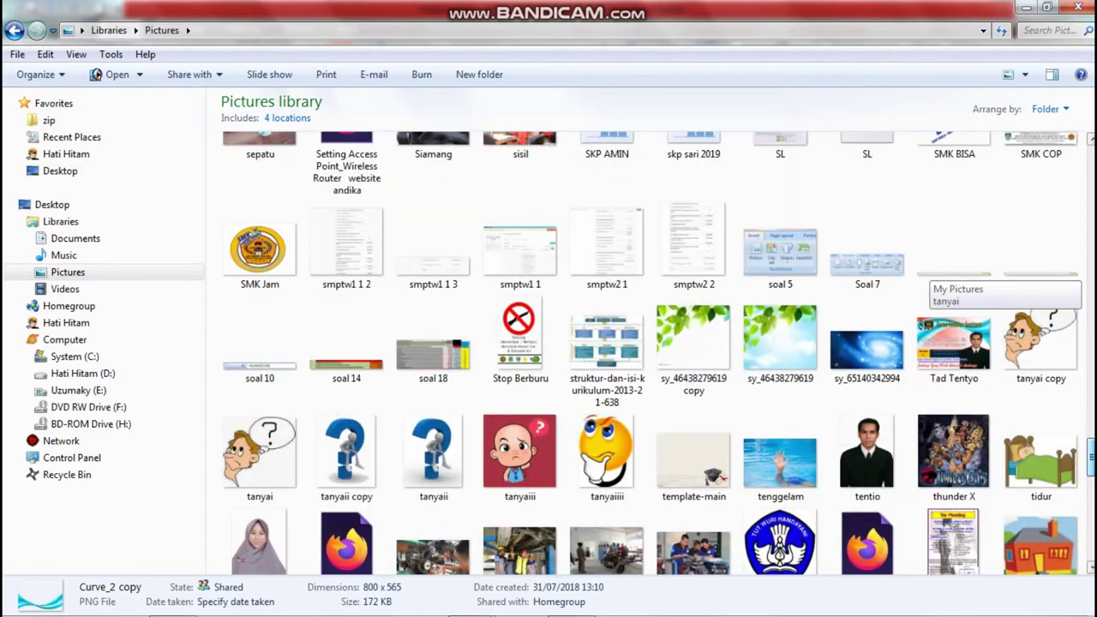
pyautogui.scroll(-1, 966, 465)
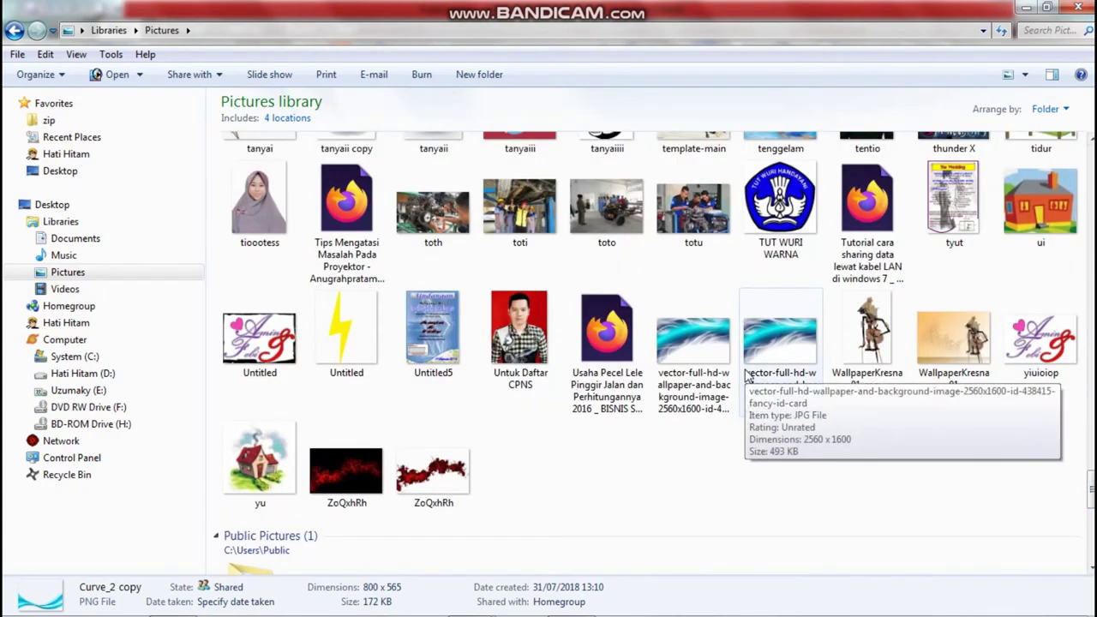
pyautogui.moveTo(718, 364); pyautogui.dragTo(439, 293)
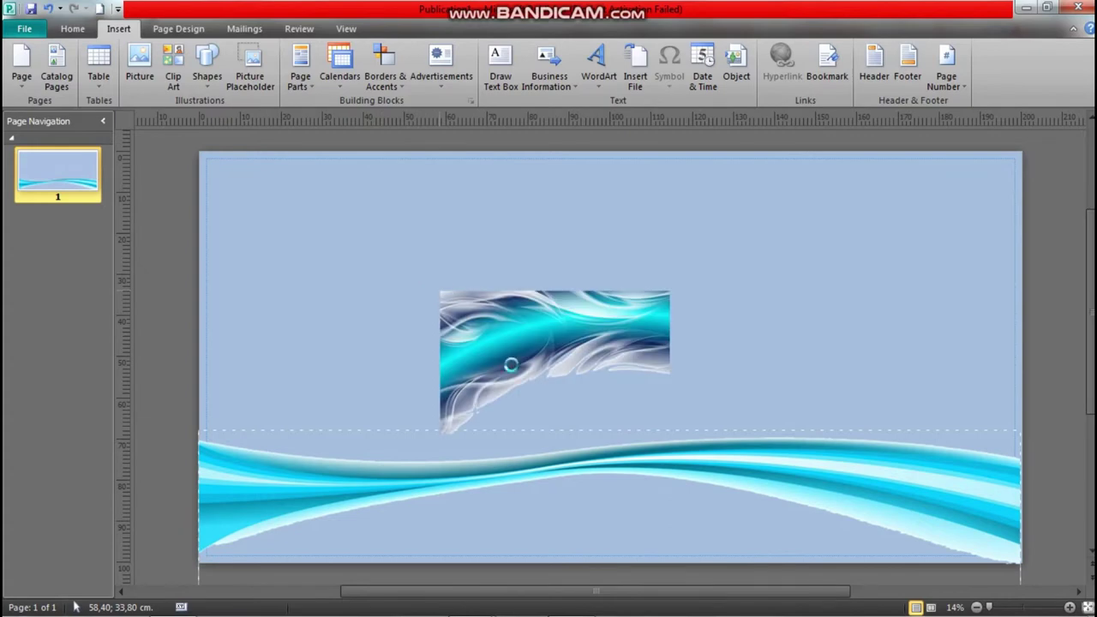
pyautogui.click(512, 368)
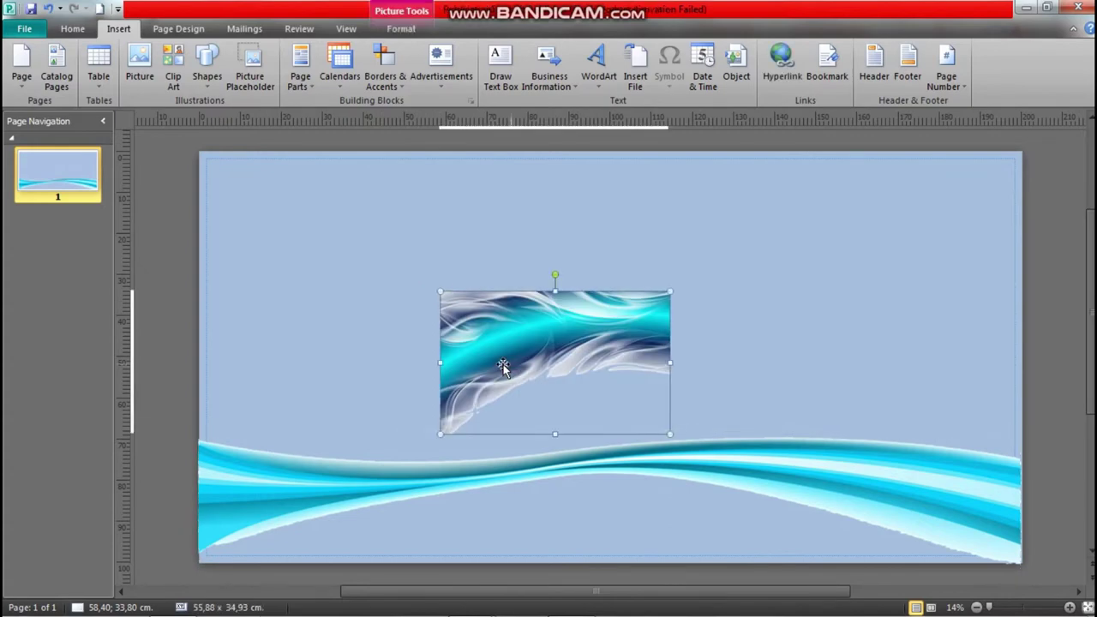
# Step: Stretch the teal wave picture across the full page width to about 200 x 35 cm and align it with the banner's upper edge
pyautogui.moveTo(435, 359); pyautogui.dragTo(199, 319)
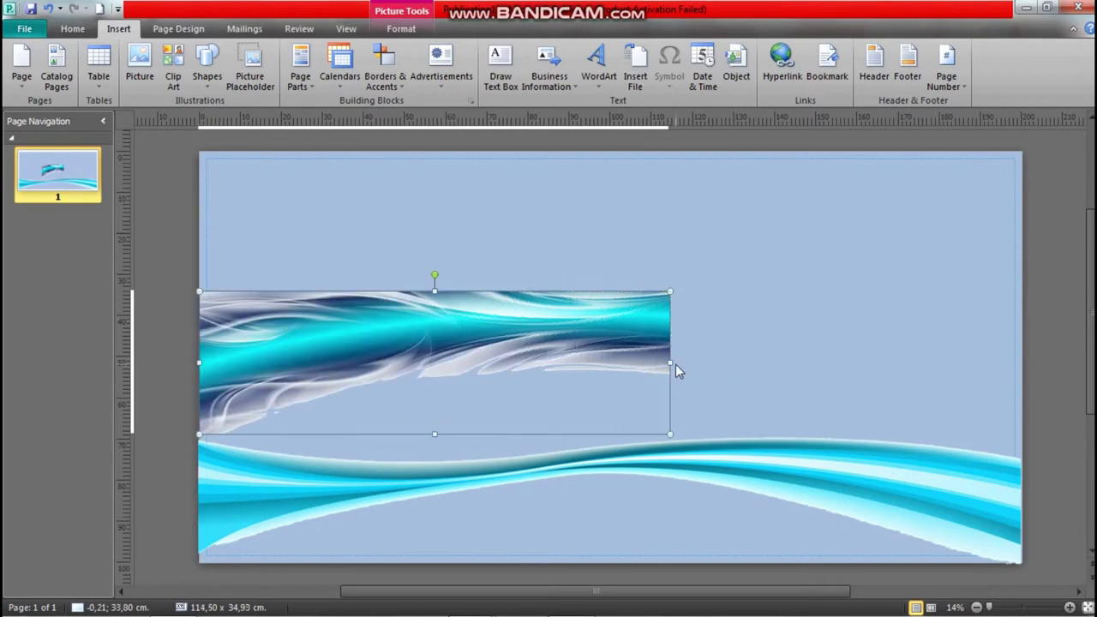
pyautogui.moveTo(670, 363); pyautogui.dragTo(1023, 354)
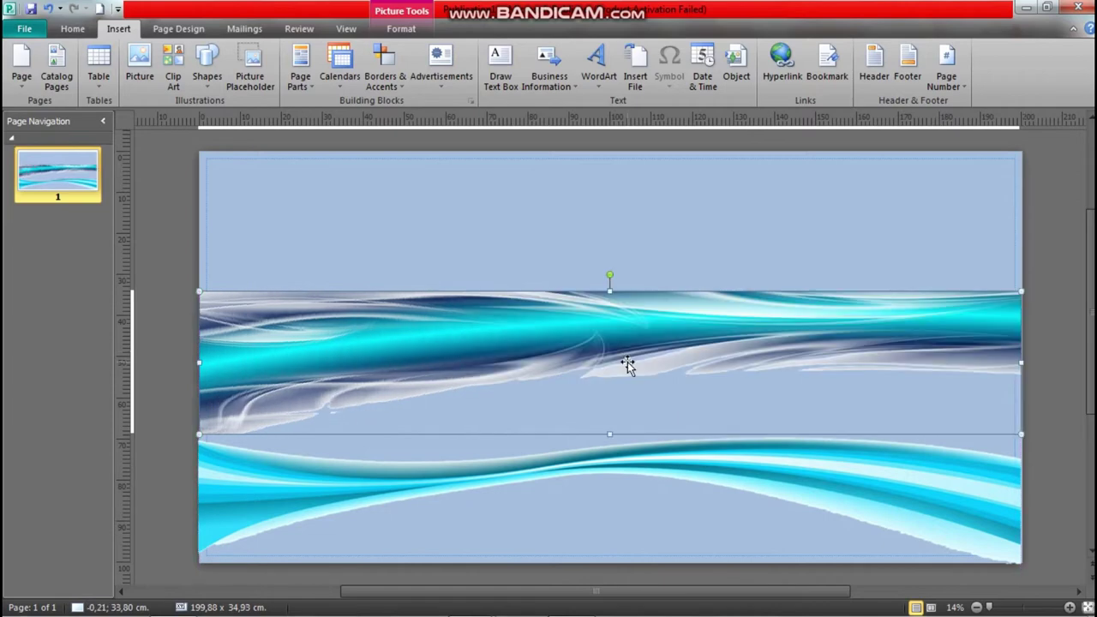
pyautogui.moveTo(627, 366); pyautogui.dragTo(627, 221)
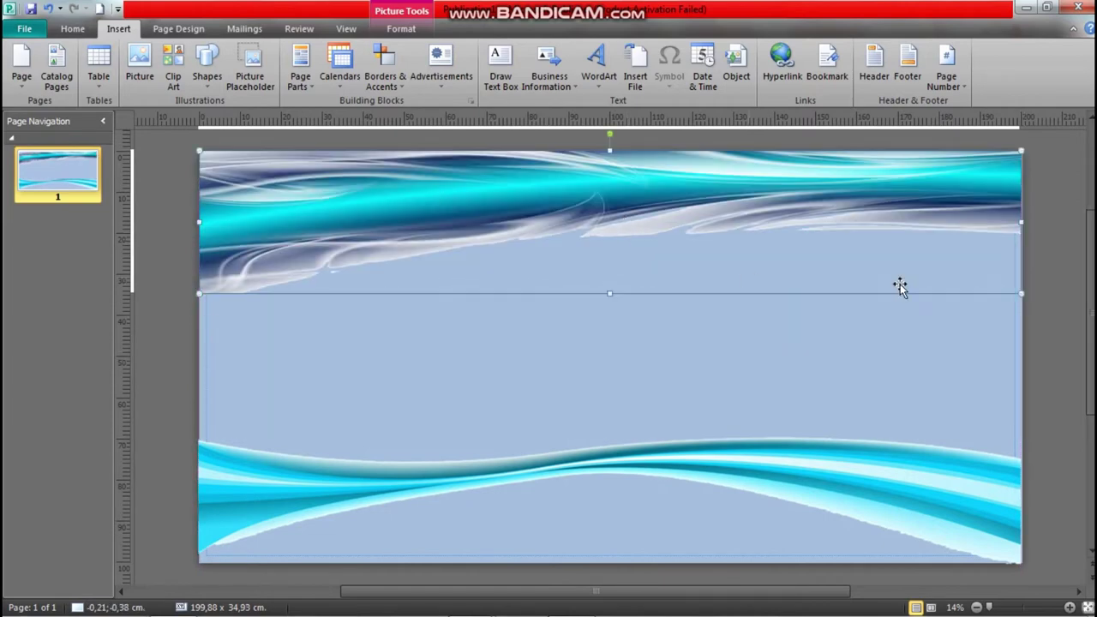
pyautogui.click(943, 390)
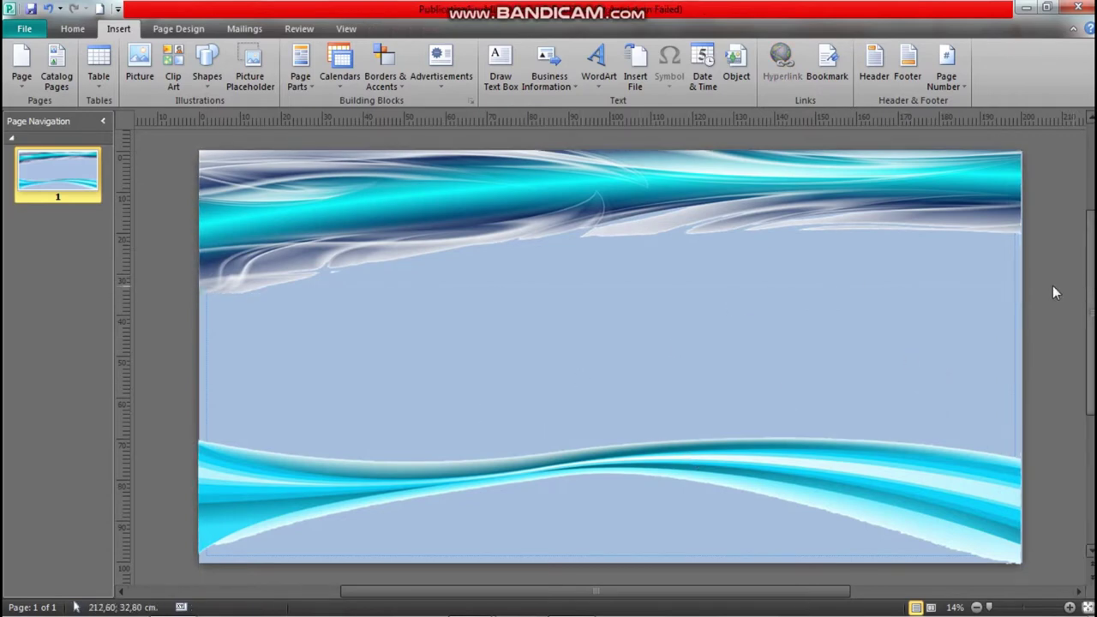
# Step: Start a plain WordArt with white fill and dark blue outline, and enter the text "BASO BAKAR MAS UDIN"
pyautogui.click(597, 61)
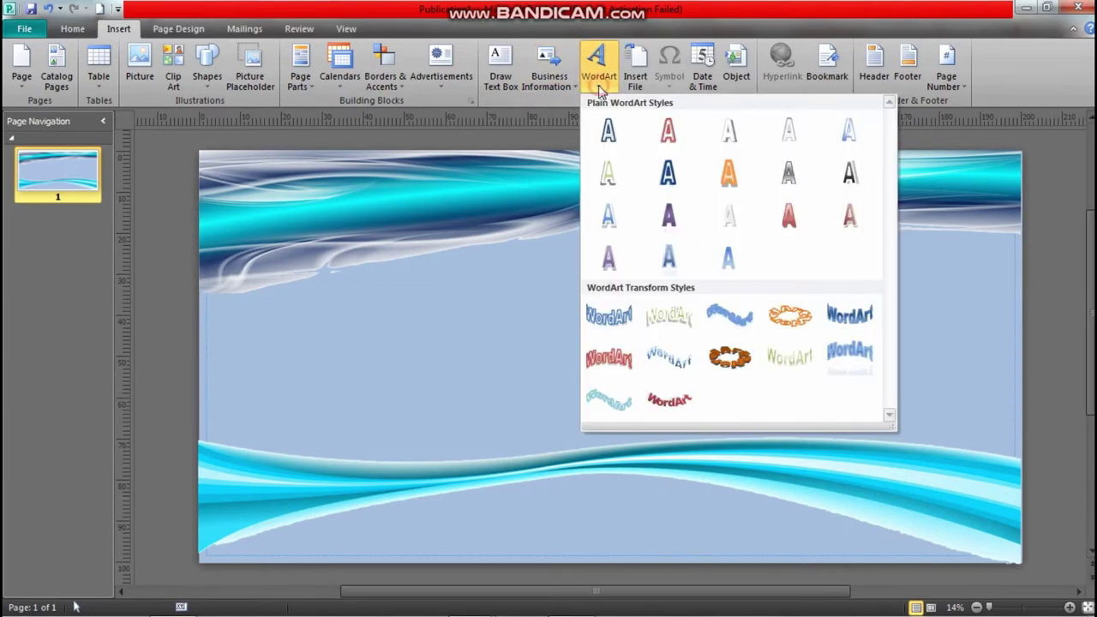
pyautogui.click(133, 156)
pyautogui.click(598, 75)
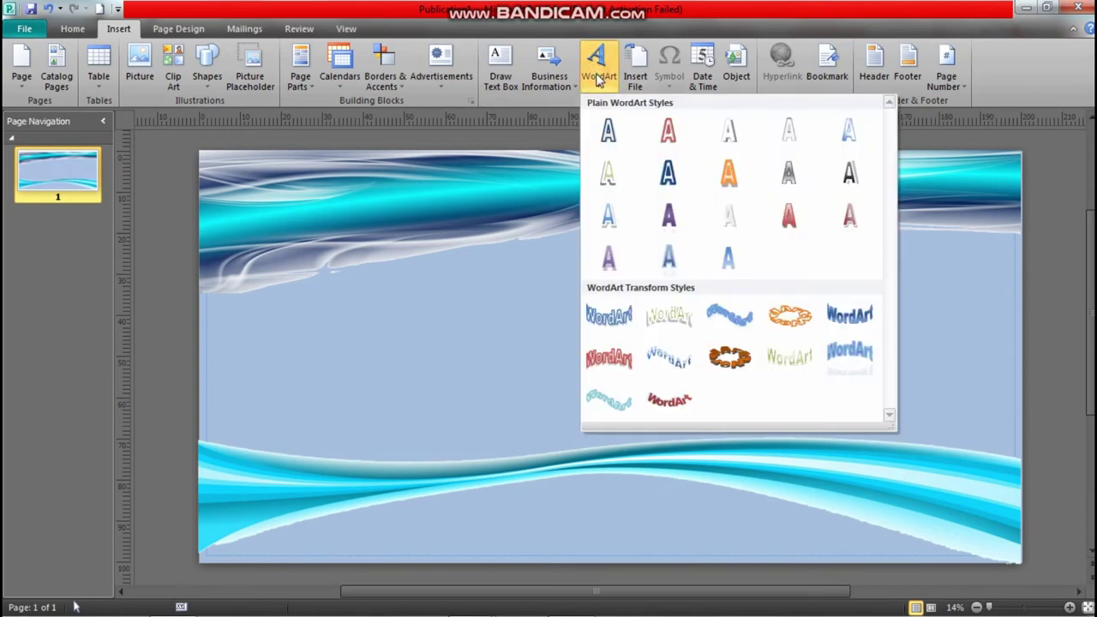
pyautogui.click(658, 172)
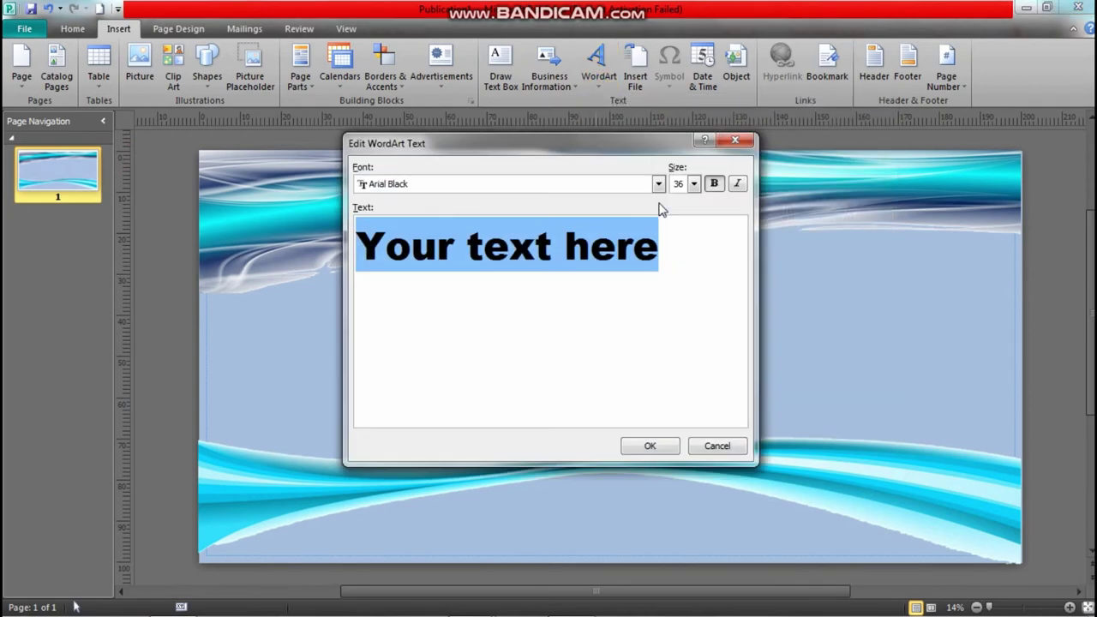
pyautogui.write('B')
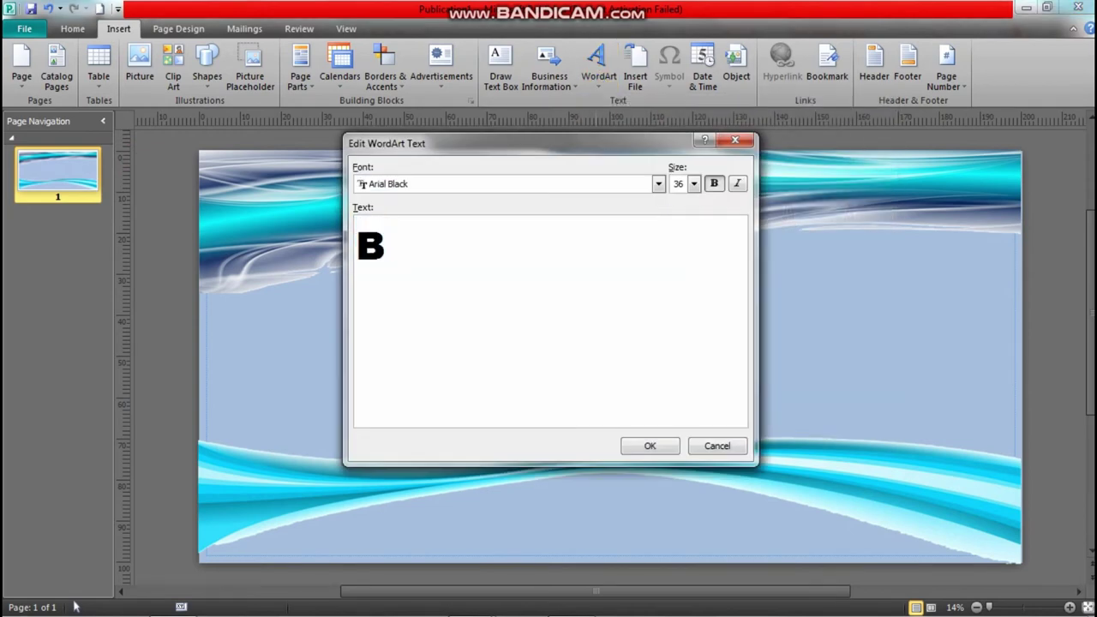
pyautogui.write('ASO BAKAR')
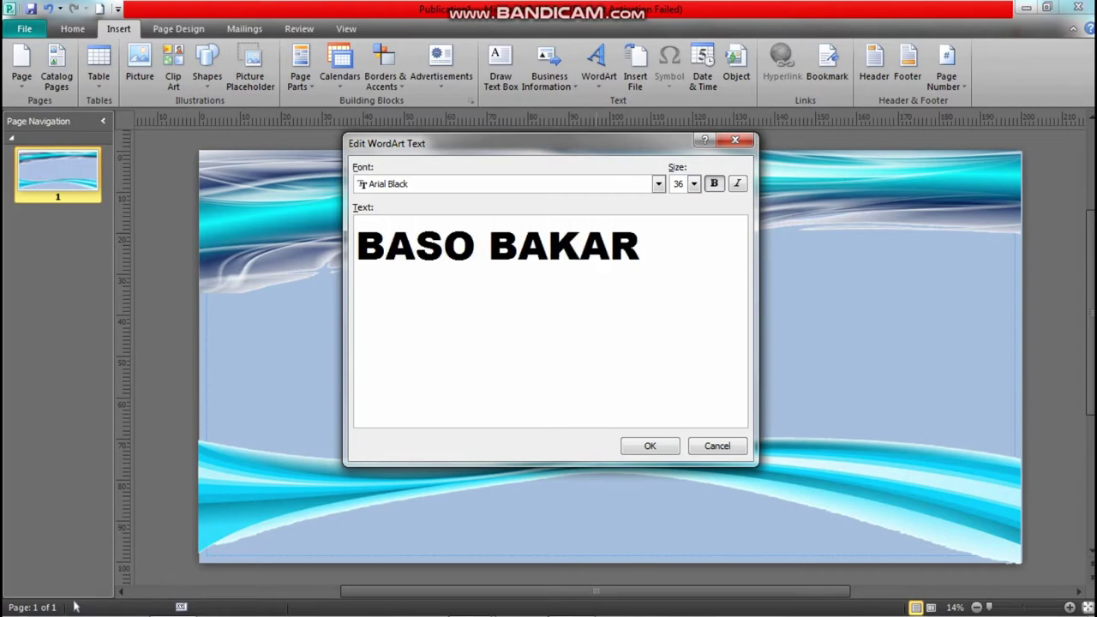
pyautogui.write(' MAS')
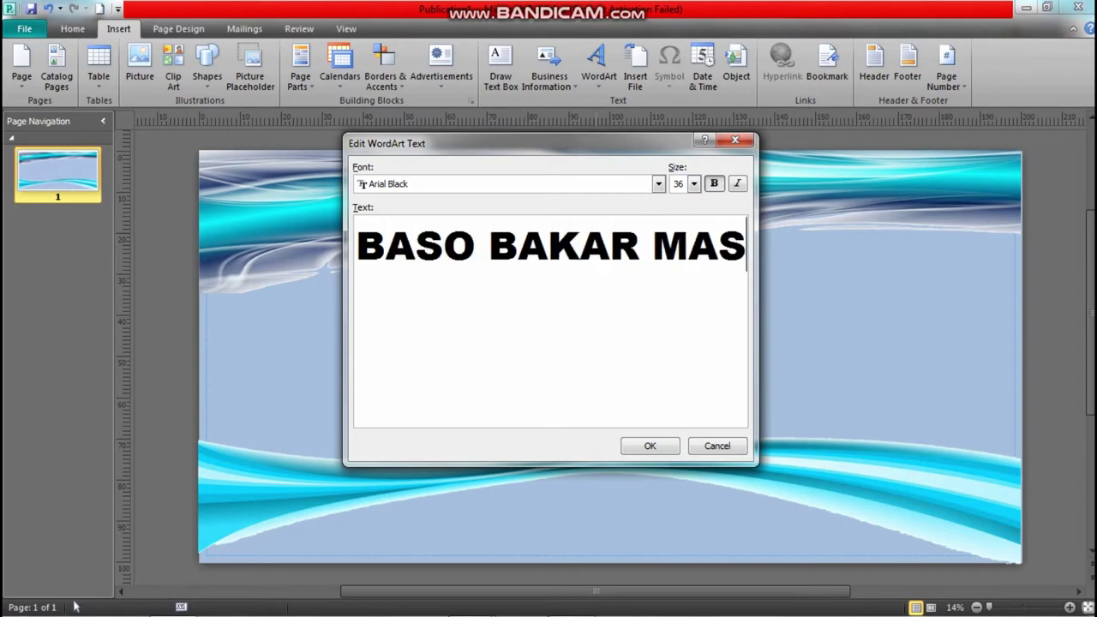
pyautogui.write(' UDIN')
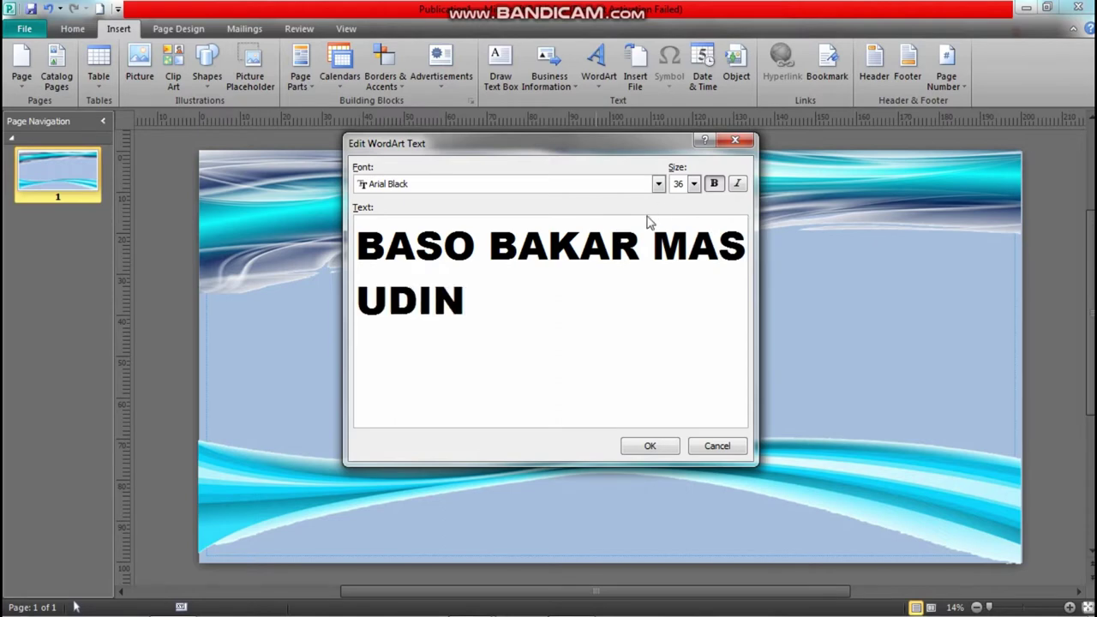
# Step: Set the WordArt text to the bold ABSALOM font at size 96 and insert it on the banner
pyautogui.click(695, 184)
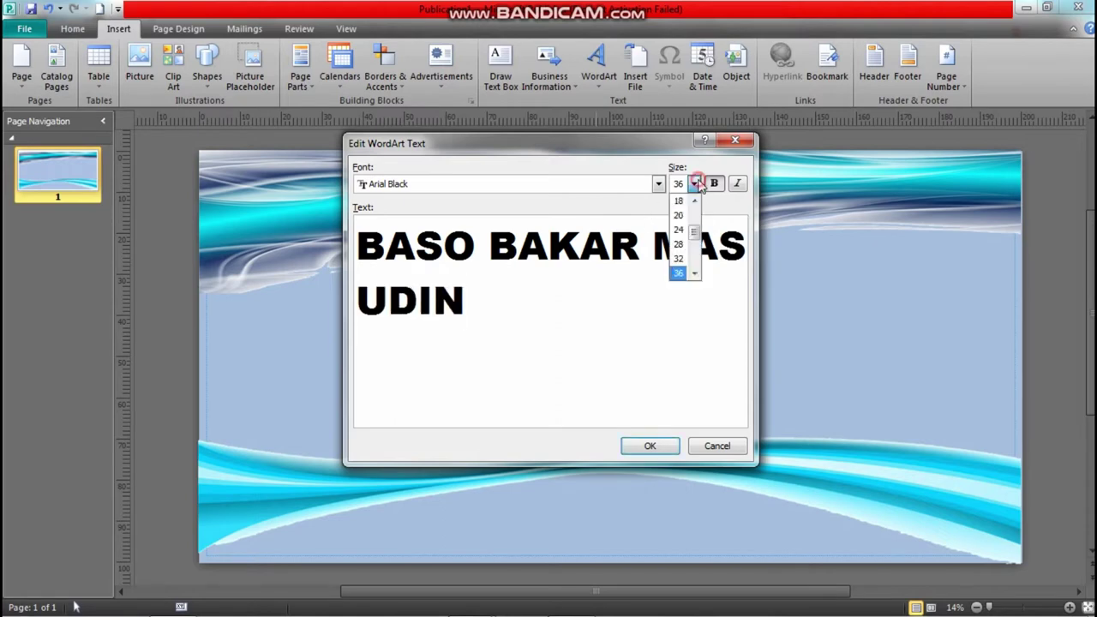
pyautogui.scroll(-1, 699, 253)
pyautogui.click(678, 272)
pyautogui.click(658, 183)
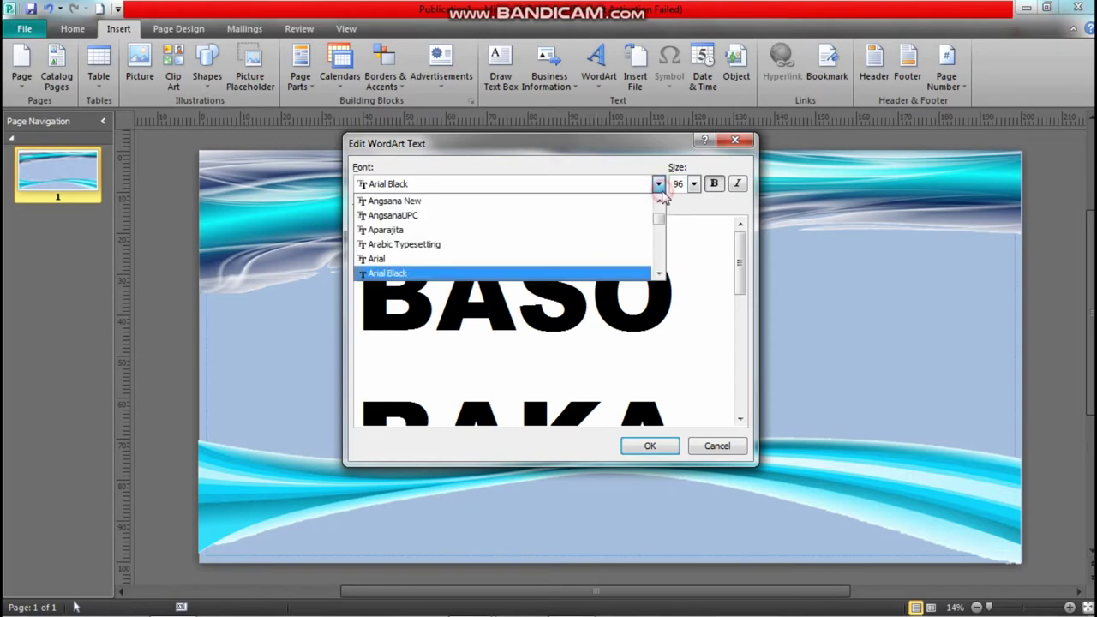
pyautogui.moveTo(660, 222); pyautogui.dragTo(656, 213)
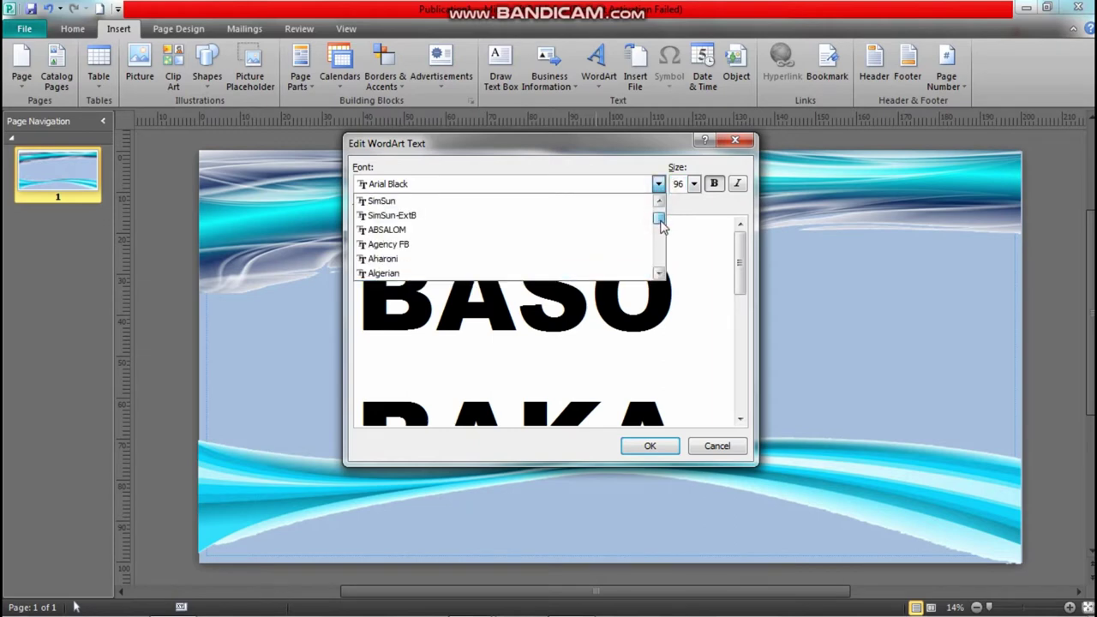
pyautogui.click(583, 233)
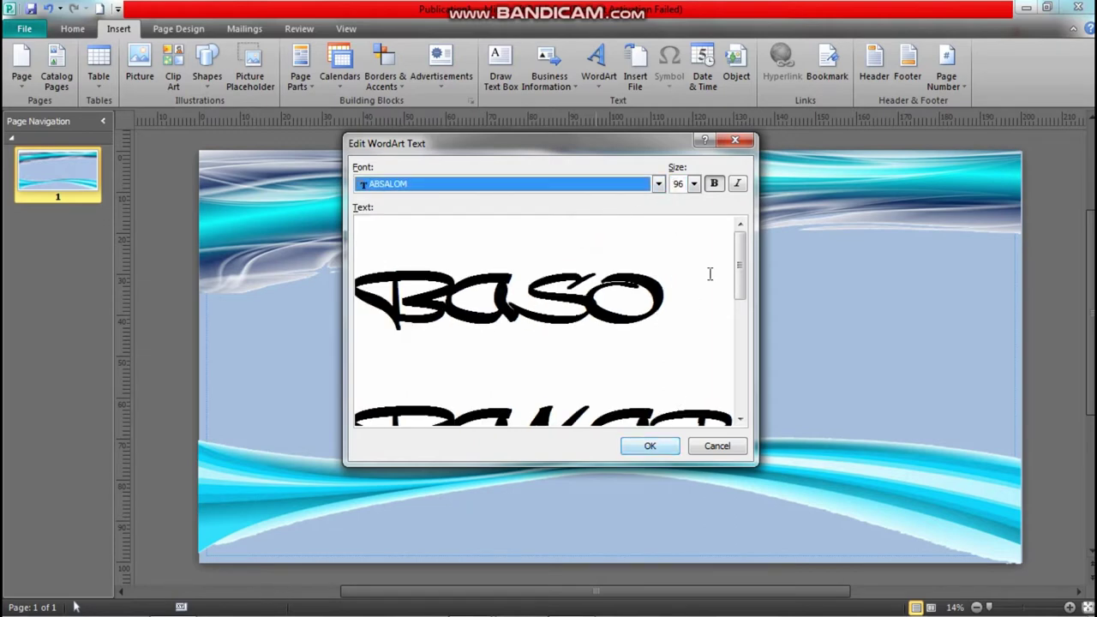
pyautogui.click(711, 190)
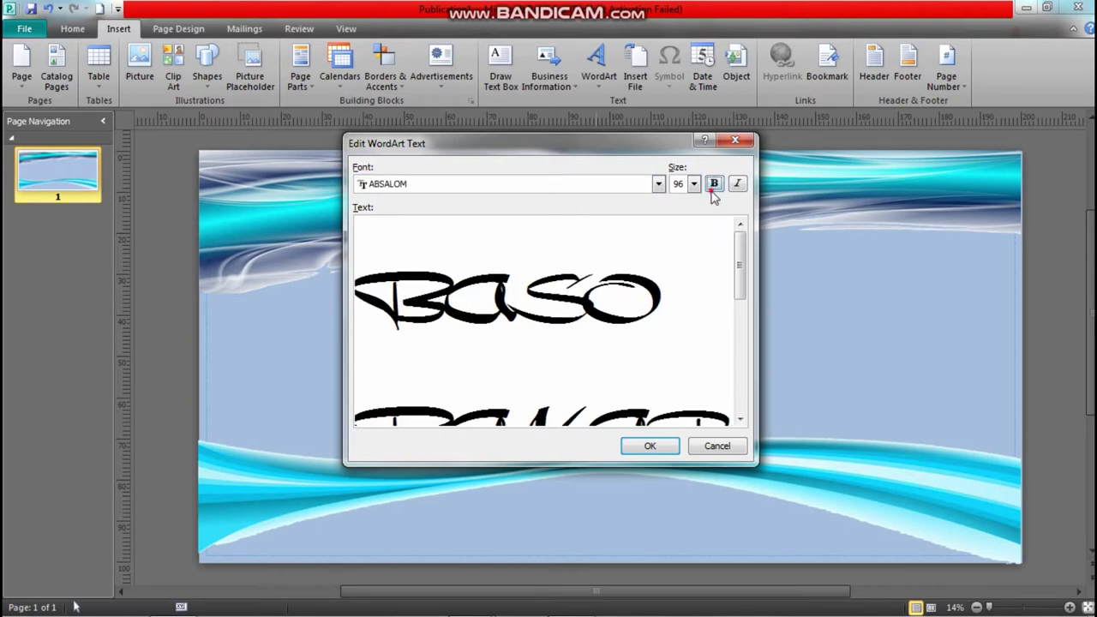
pyautogui.click(655, 444)
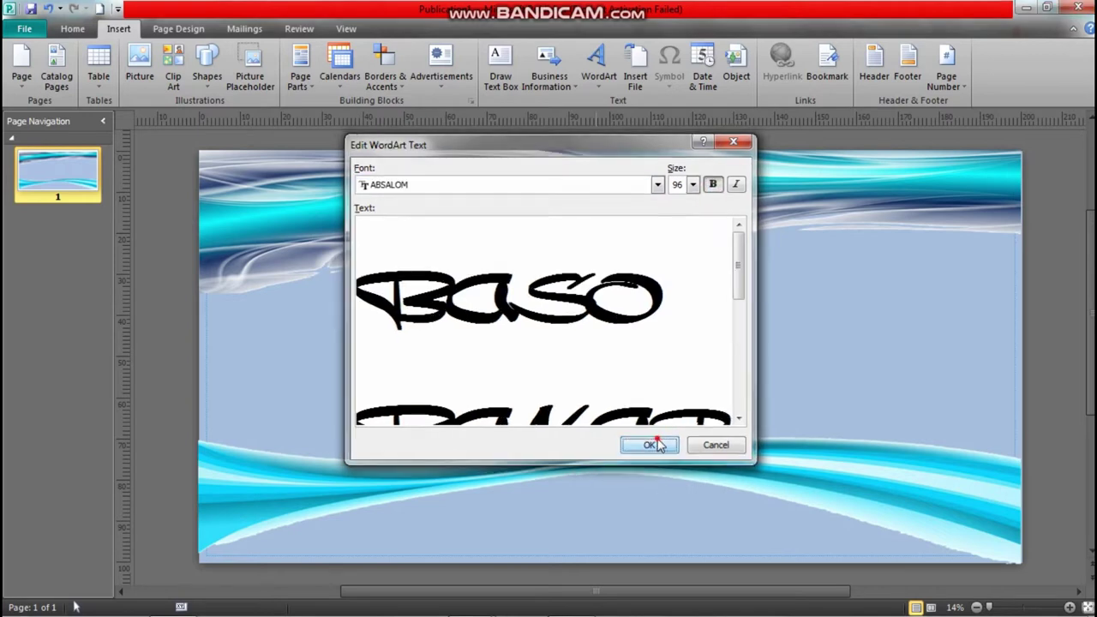
# Step: Enlarge the WordArt title to about 117 x 15 cm and move it over the wave picture along the banner's upper edge
pyautogui.click(658, 343)
pyautogui.moveTo(685, 359); pyautogui.dragTo(882, 395)
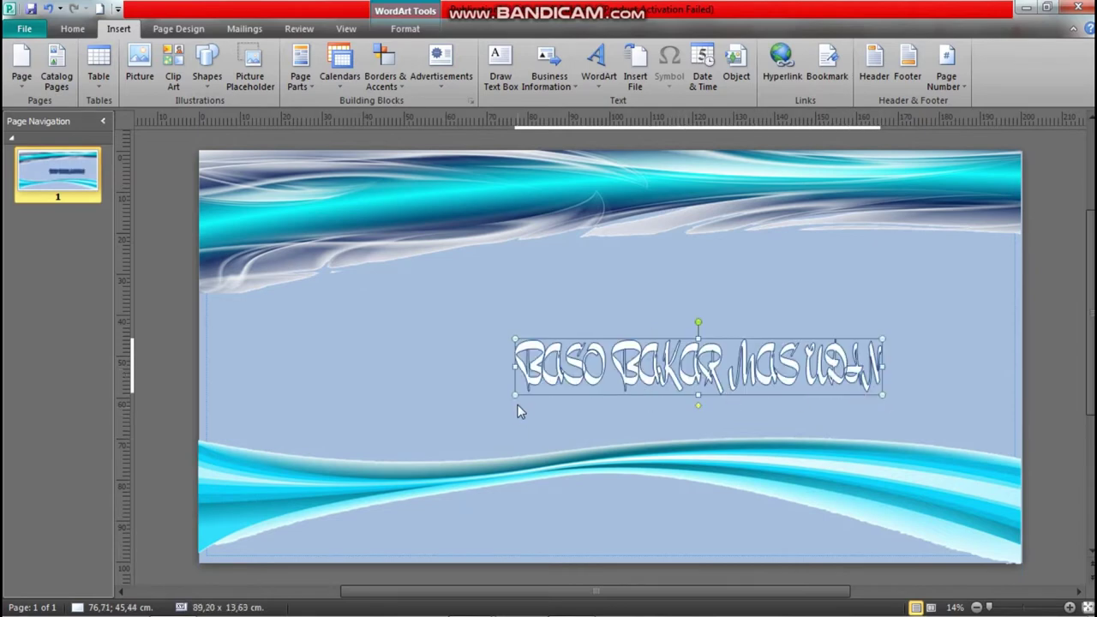
pyautogui.moveTo(514, 395); pyautogui.dragTo(399, 397)
pyautogui.moveTo(688, 377); pyautogui.dragTo(664, 211)
pyautogui.click(755, 340)
pyautogui.click(713, 225)
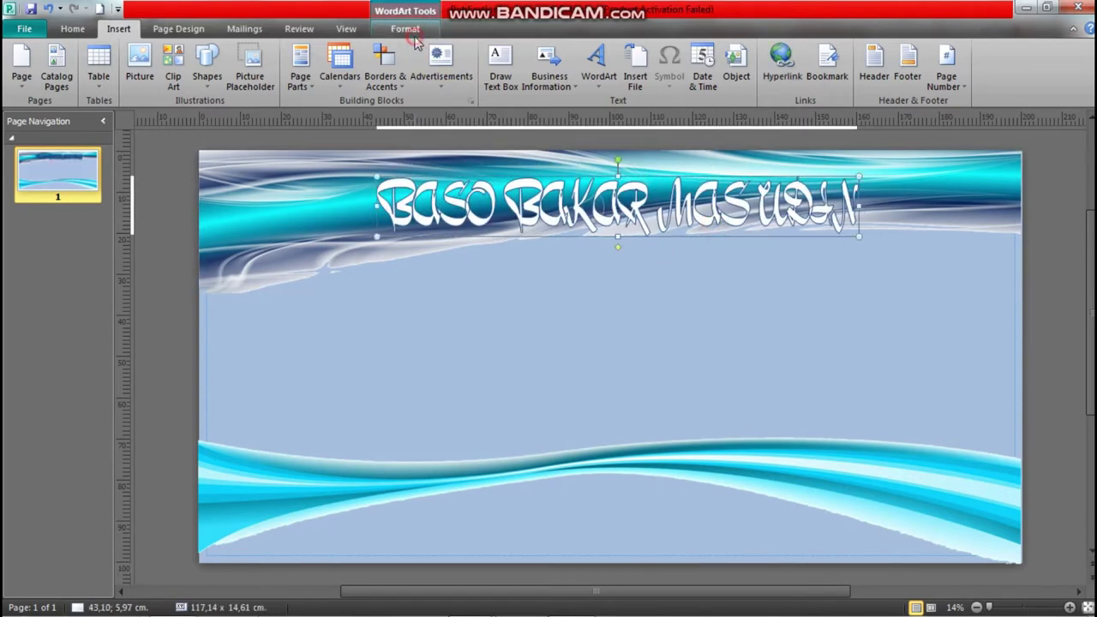
# Step: Fill the letters of the WordArt title with the standard red colour
pyautogui.click(405, 28)
pyautogui.click(573, 51)
pyautogui.click(566, 53)
pyautogui.click(549, 49)
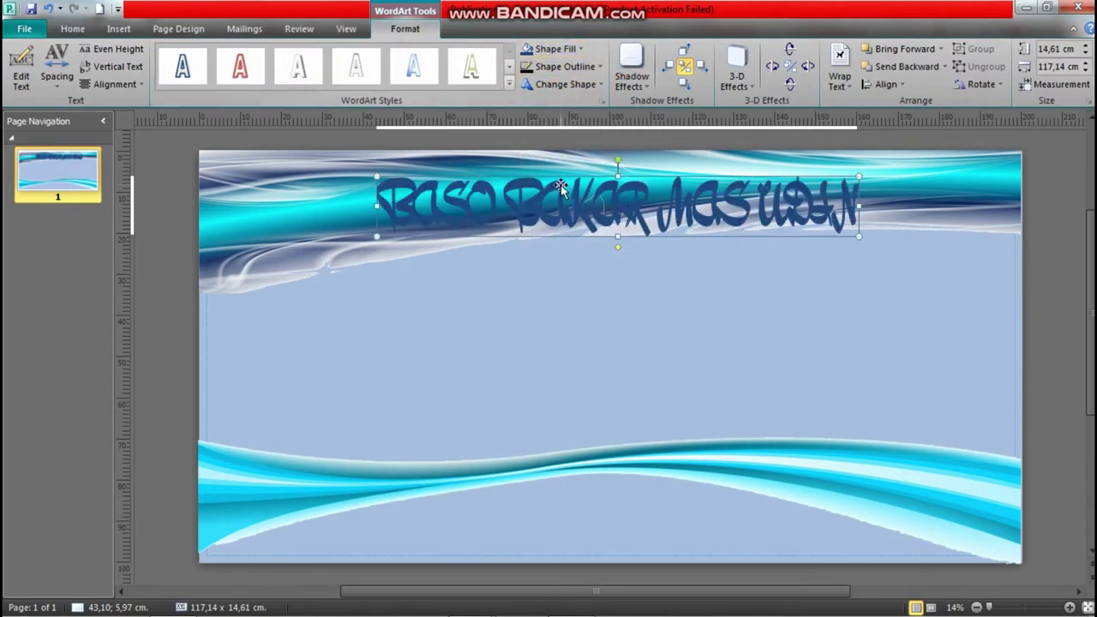
pyautogui.click(582, 50)
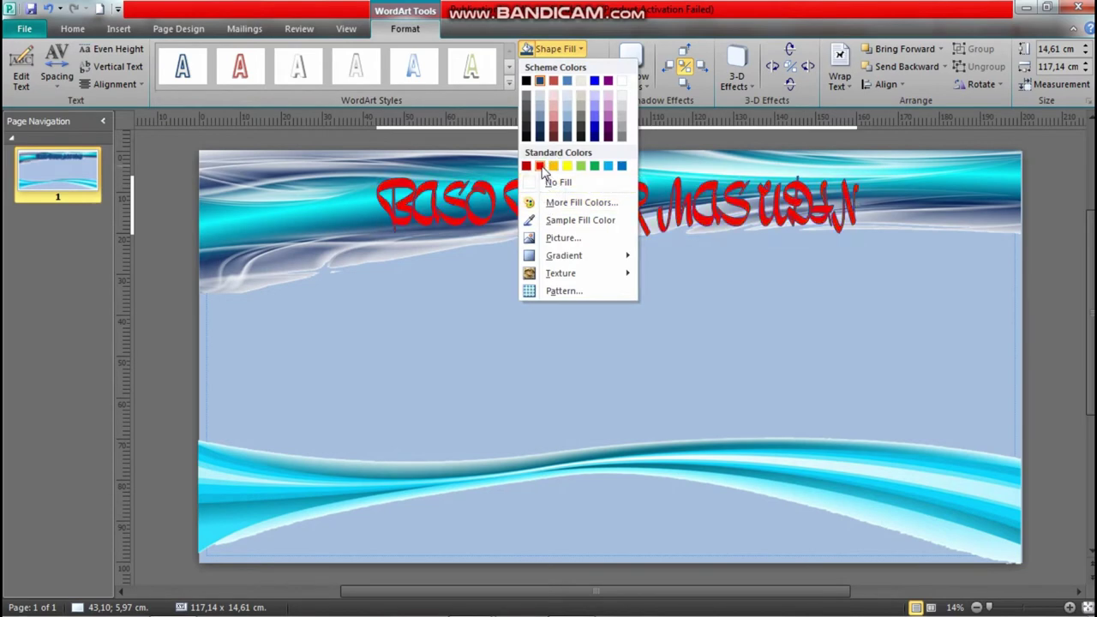
pyautogui.click(539, 165)
pyautogui.click(557, 156)
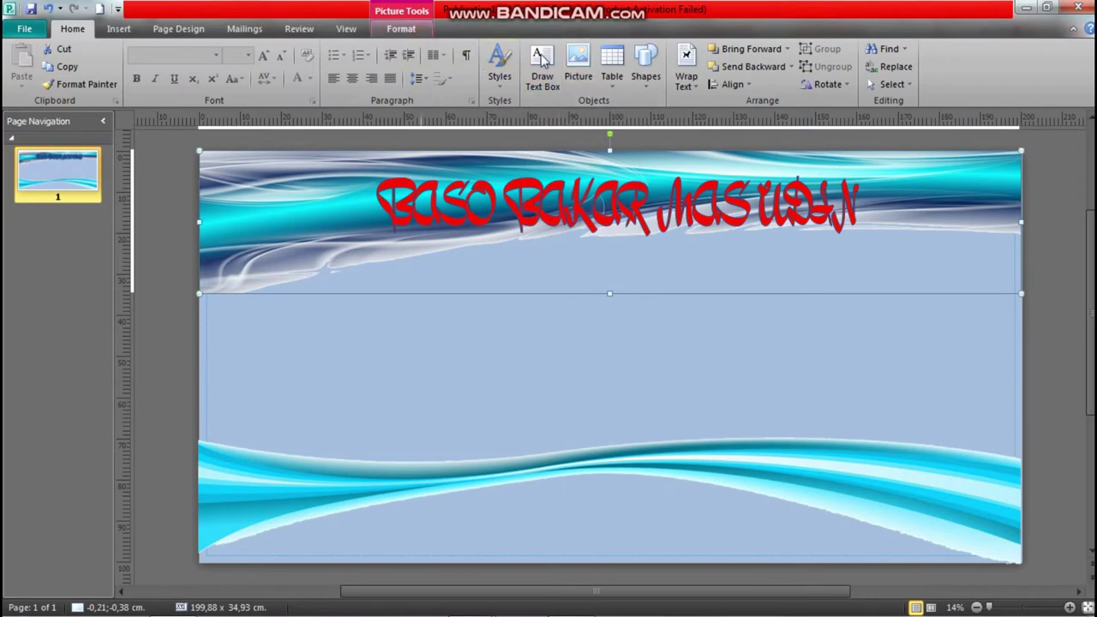
# Step: Set the outline of the WordArt title to the standard red colour and deselect everything
pyautogui.click(414, 31)
pyautogui.click(585, 194)
pyautogui.click(599, 67)
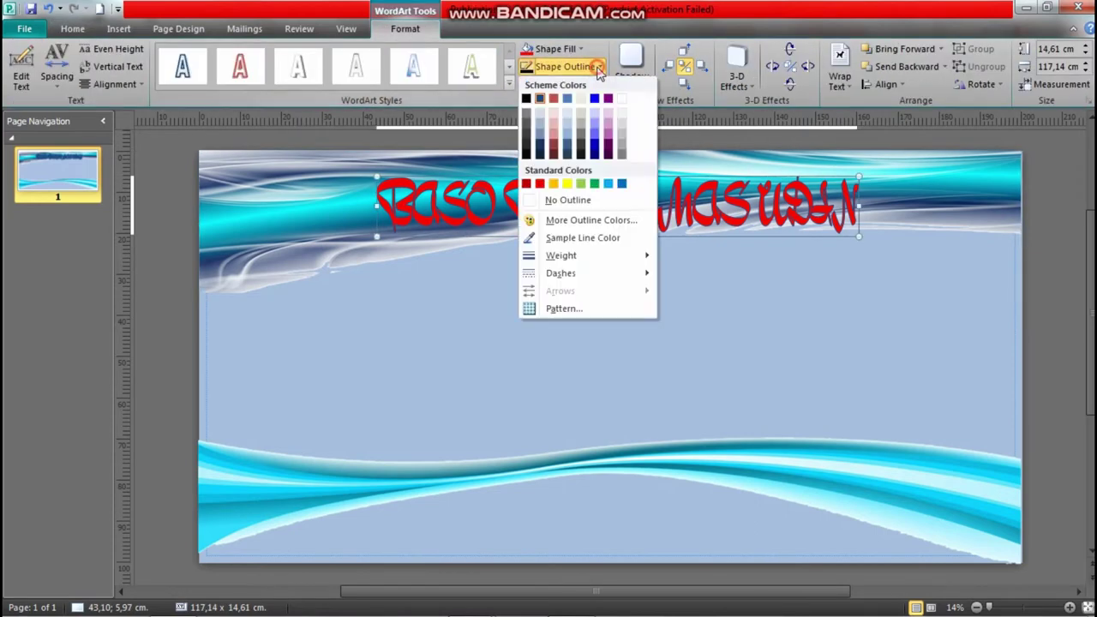
pyautogui.click(546, 193)
pyautogui.click(578, 270)
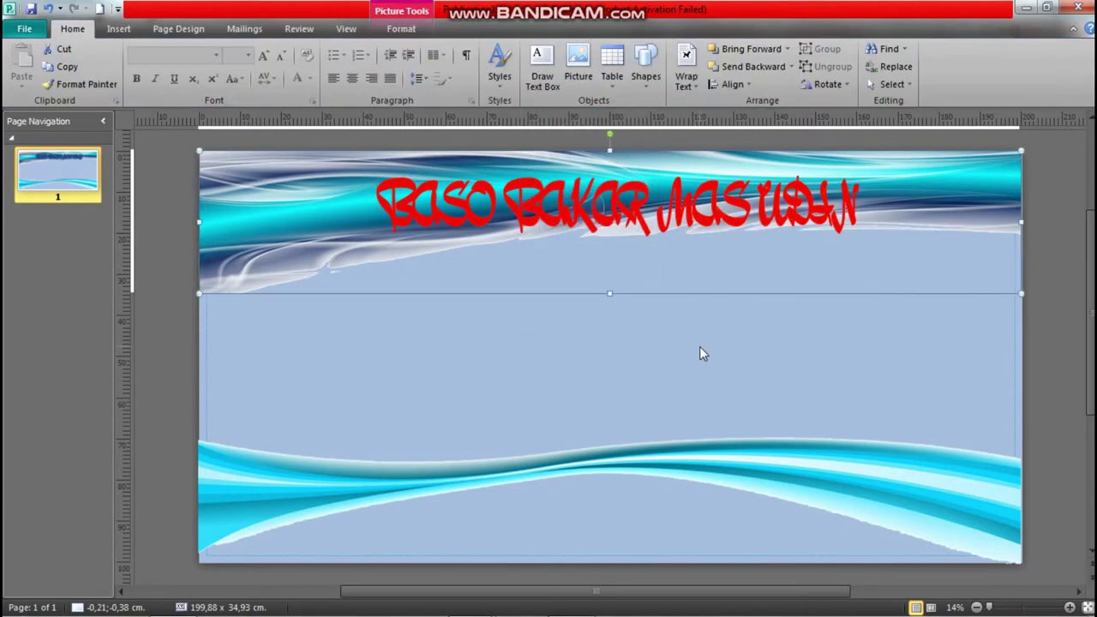
pyautogui.click(885, 313)
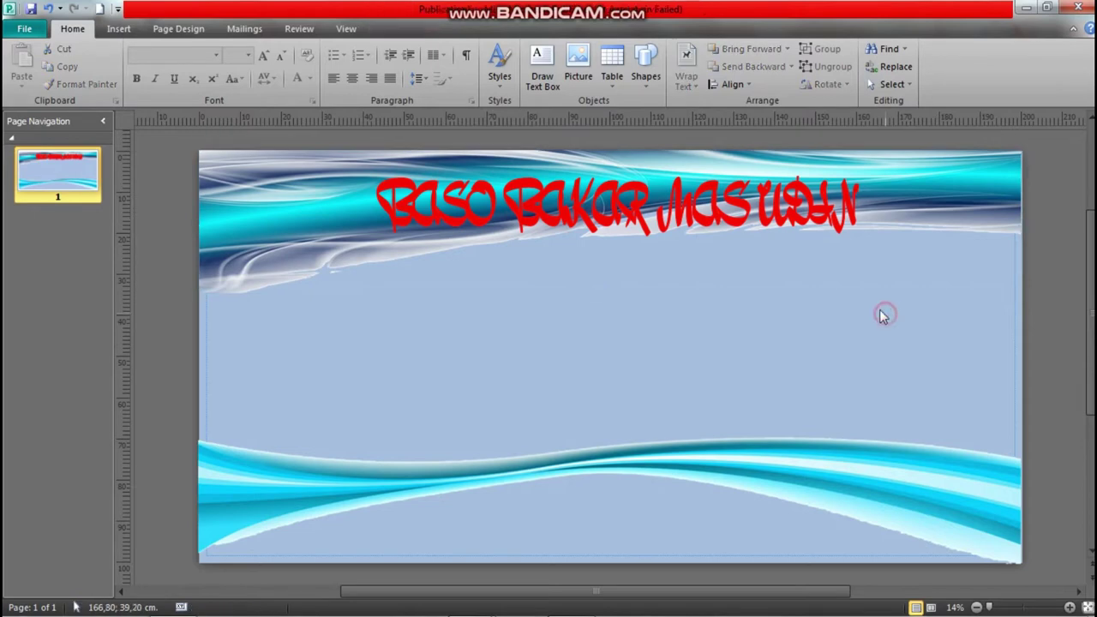
# Step: Fill the letters of the BASO BAKAR title with the standard yellow colour
pyautogui.click(763, 219)
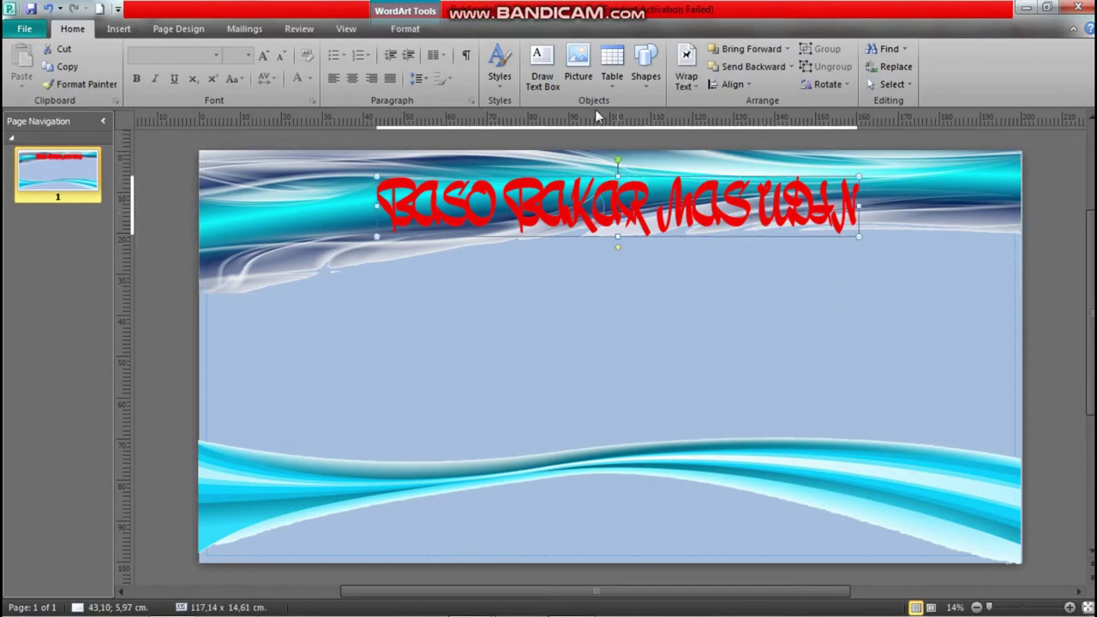
pyautogui.click(405, 29)
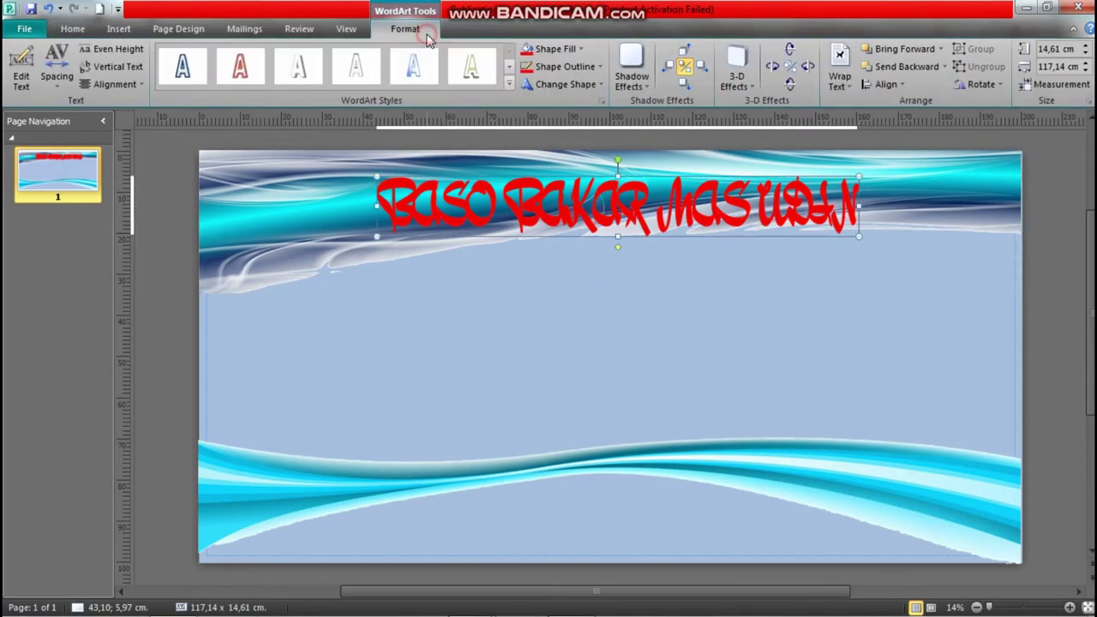
pyautogui.click(581, 49)
pyautogui.click(567, 165)
# Step: Change the outline of the WordArt title to black and deselect the title
pyautogui.click(603, 66)
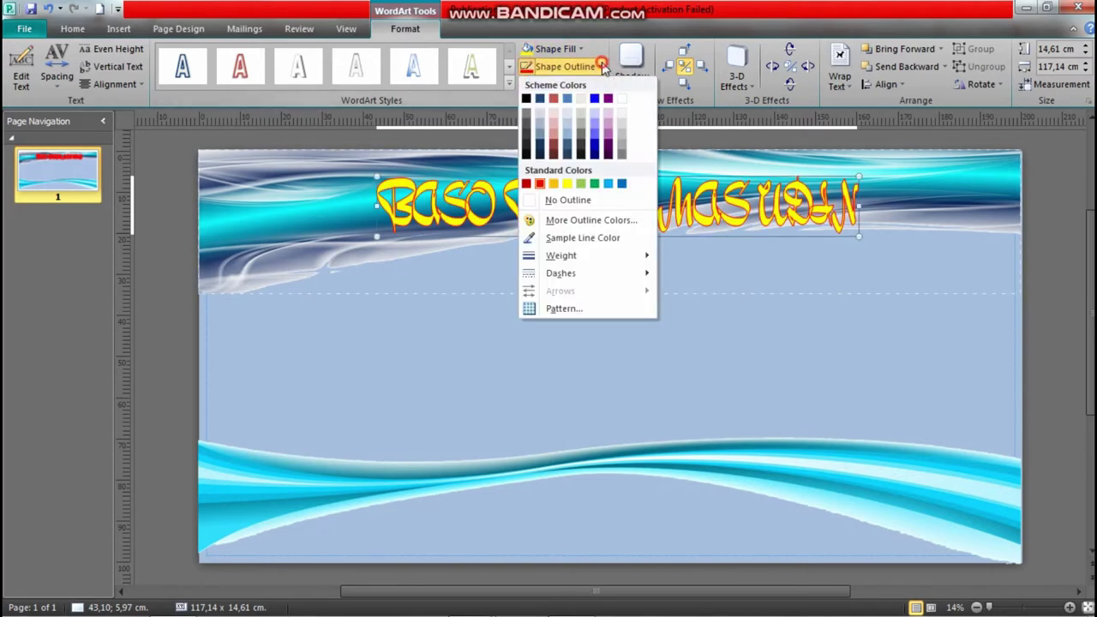
pyautogui.click(565, 200)
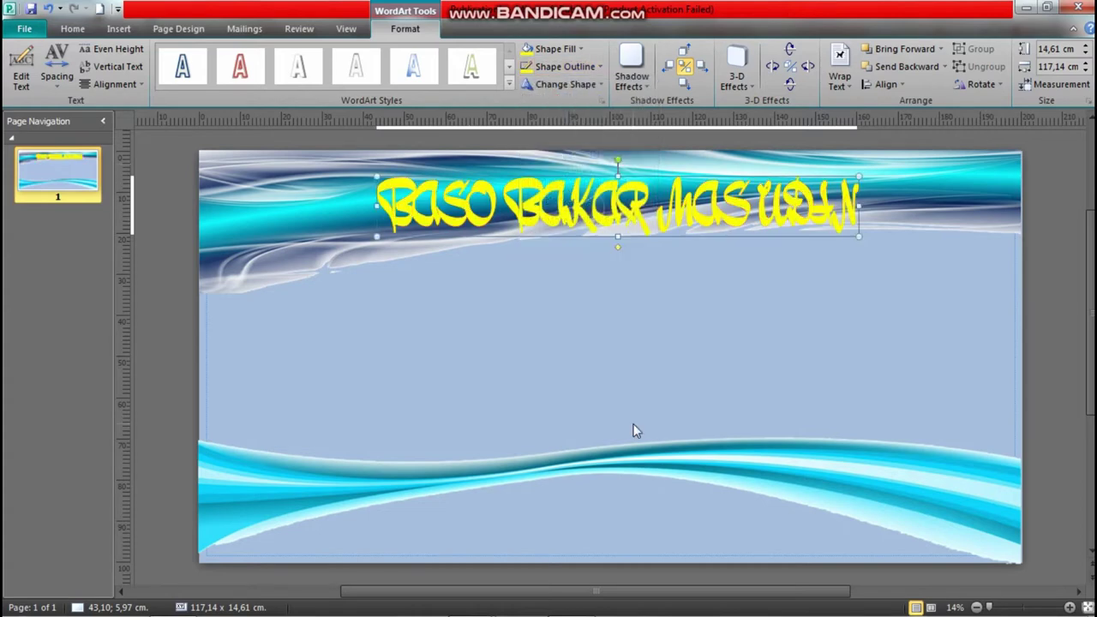
pyautogui.click(591, 67)
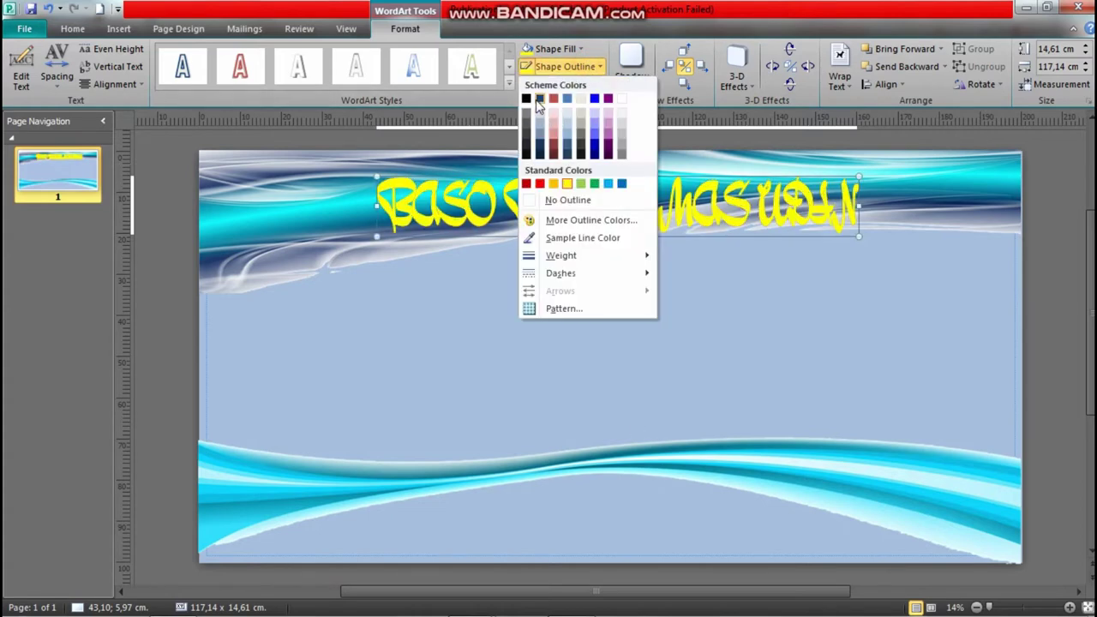
pyautogui.click(527, 100)
pyautogui.click(711, 371)
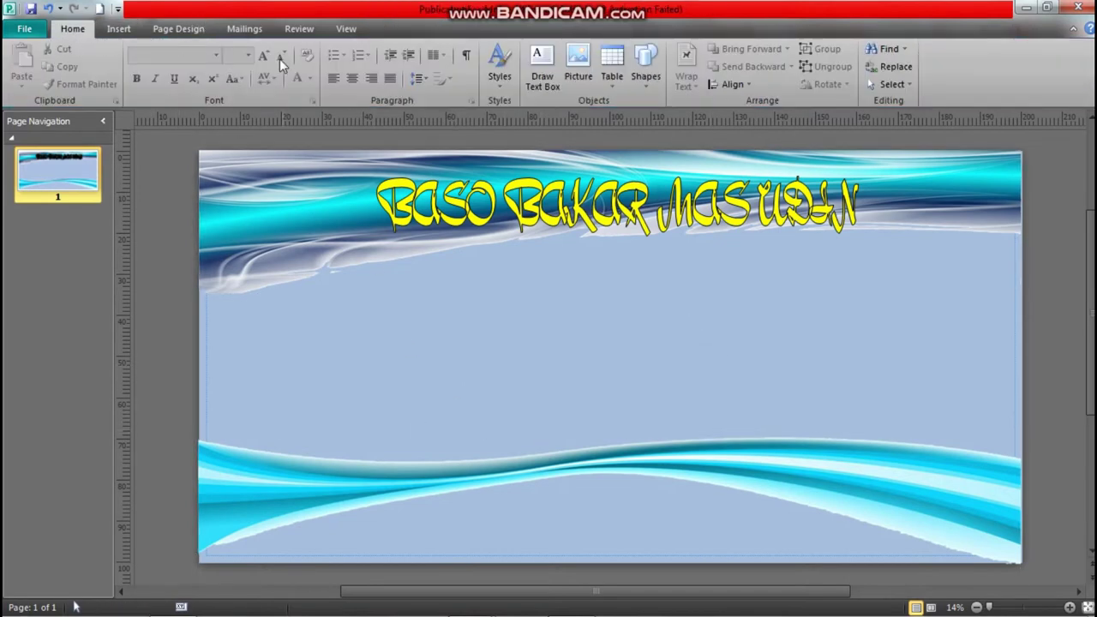
# Step: Start a new WordArt in the black letter style from the plain styles with the text "Menyediakan :"
pyautogui.click(119, 28)
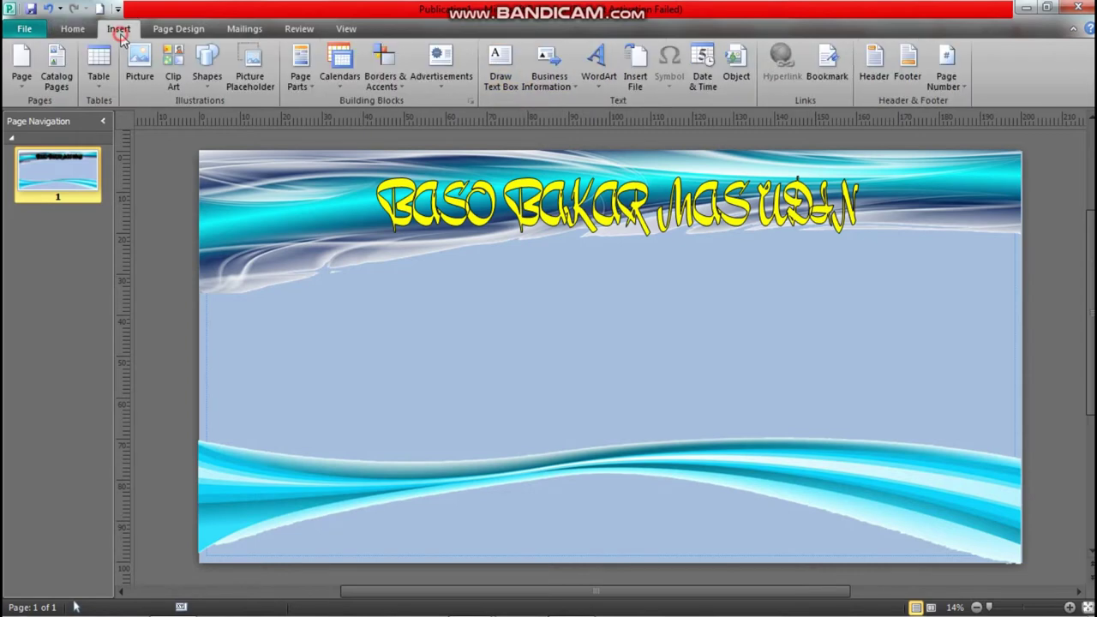
pyautogui.click(598, 67)
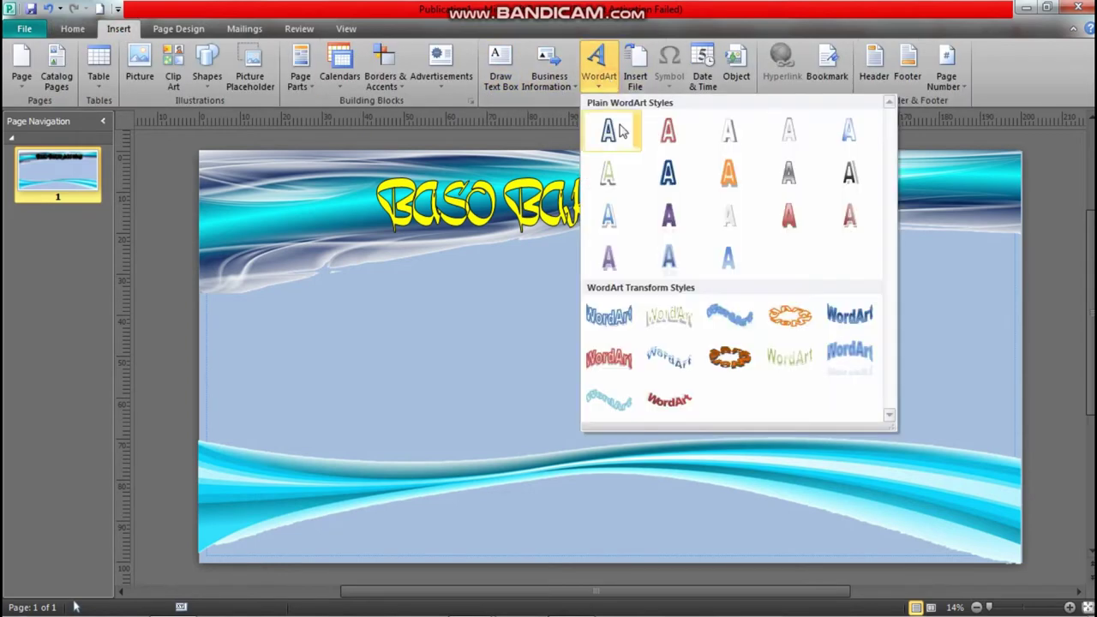
pyautogui.click(850, 176)
pyautogui.write('Menyediaka')
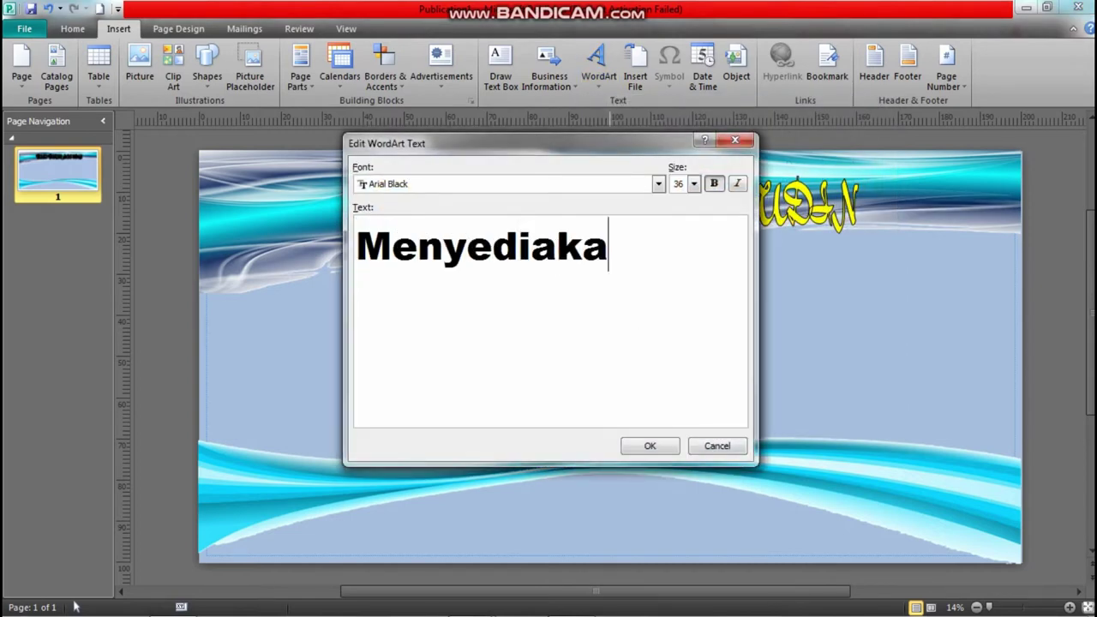
pyautogui.write('n :')
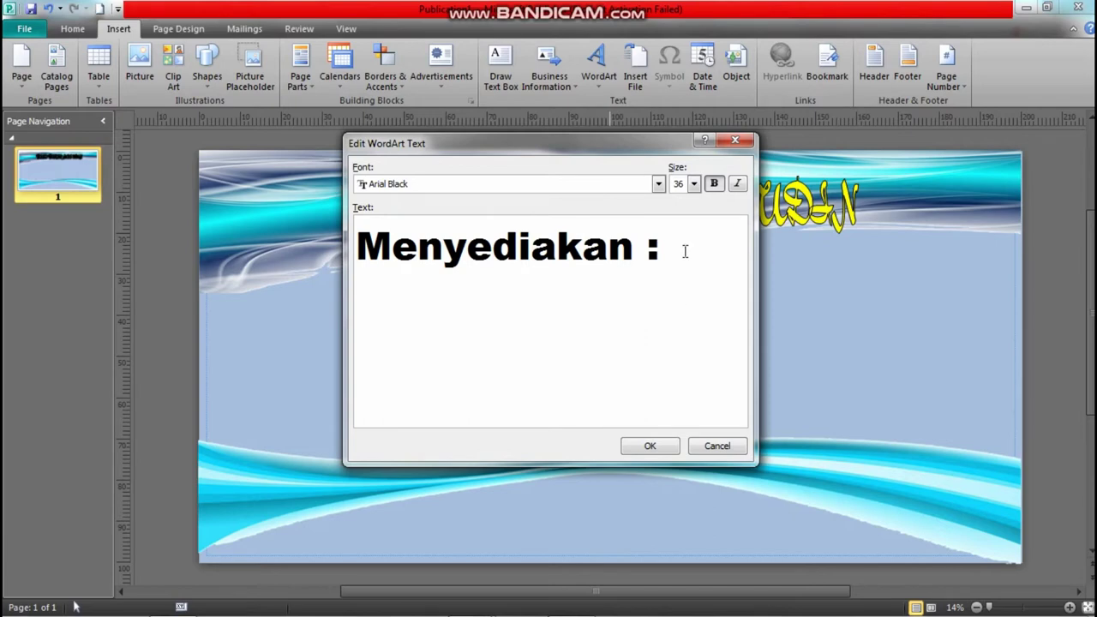
# Step: Set the "Menyediakan :" text to the bold Harrington font at size 96 and insert it on the banner
pyautogui.click(693, 183)
pyautogui.moveTo(694, 214); pyautogui.dragTo(699, 267)
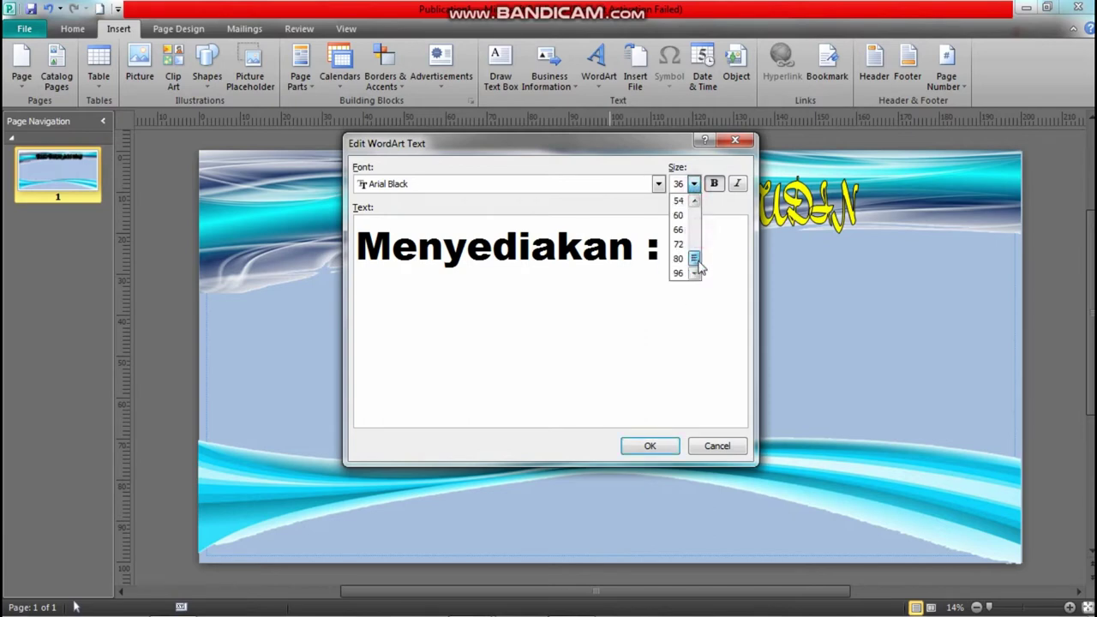
pyautogui.click(679, 272)
pyautogui.click(659, 184)
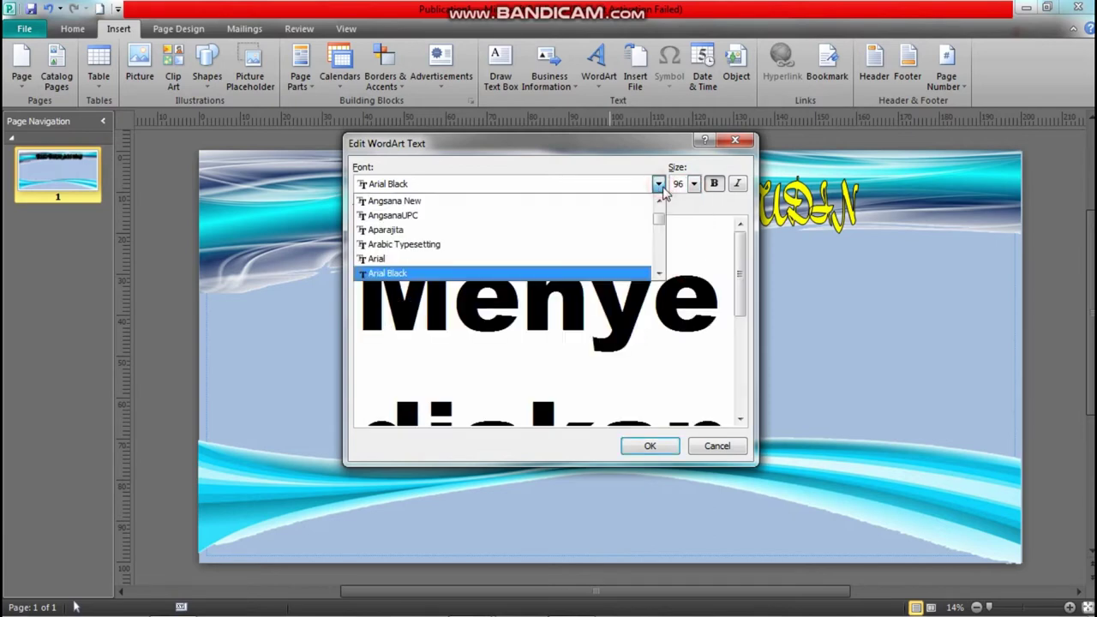
pyautogui.moveTo(659, 220); pyautogui.dragTo(657, 225)
pyautogui.scroll(-3, 583, 245)
pyautogui.click(583, 244)
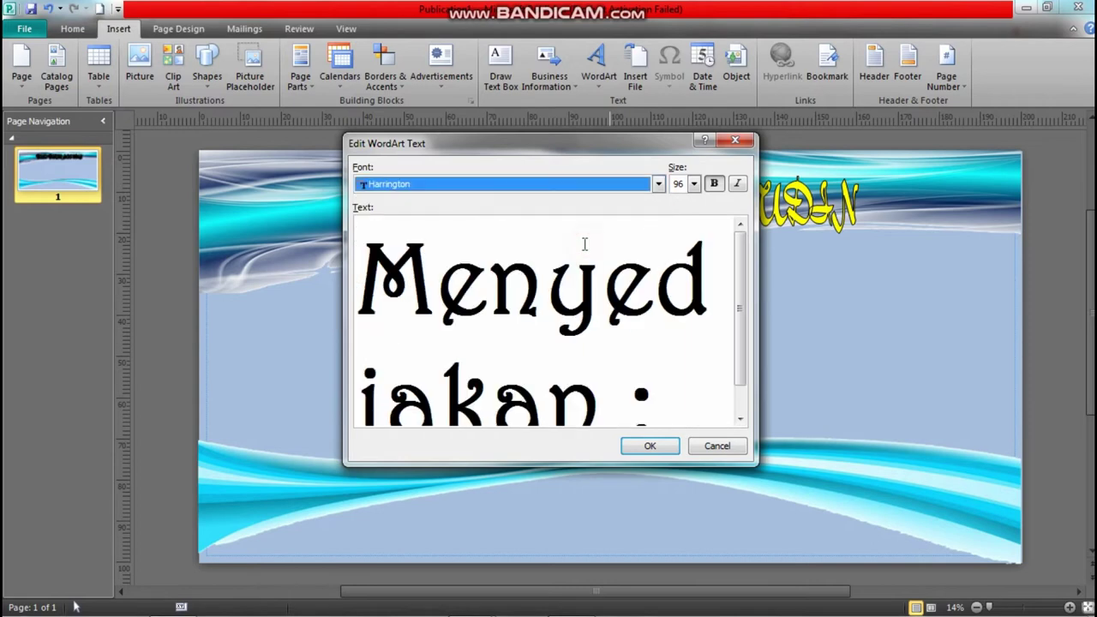
pyautogui.click(650, 446)
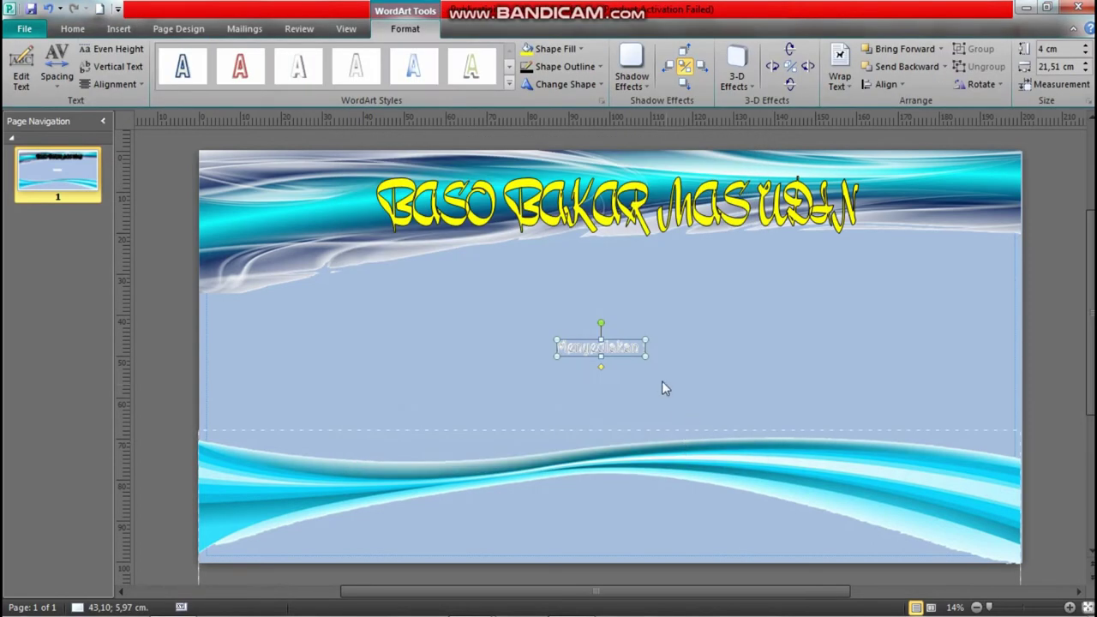
# Step: Enlarge the "Menyediakan :" WordArt to about 69 x 10 cm and move it directly below the title
pyautogui.moveTo(646, 356); pyautogui.dragTo(836, 381)
pyautogui.moveTo(744, 358); pyautogui.dragTo(648, 265)
# Step: Stretch the WordArt title to about 120 x 24 cm and shift "Menyediakan :" down so it sits centred beneath it
pyautogui.click(673, 228)
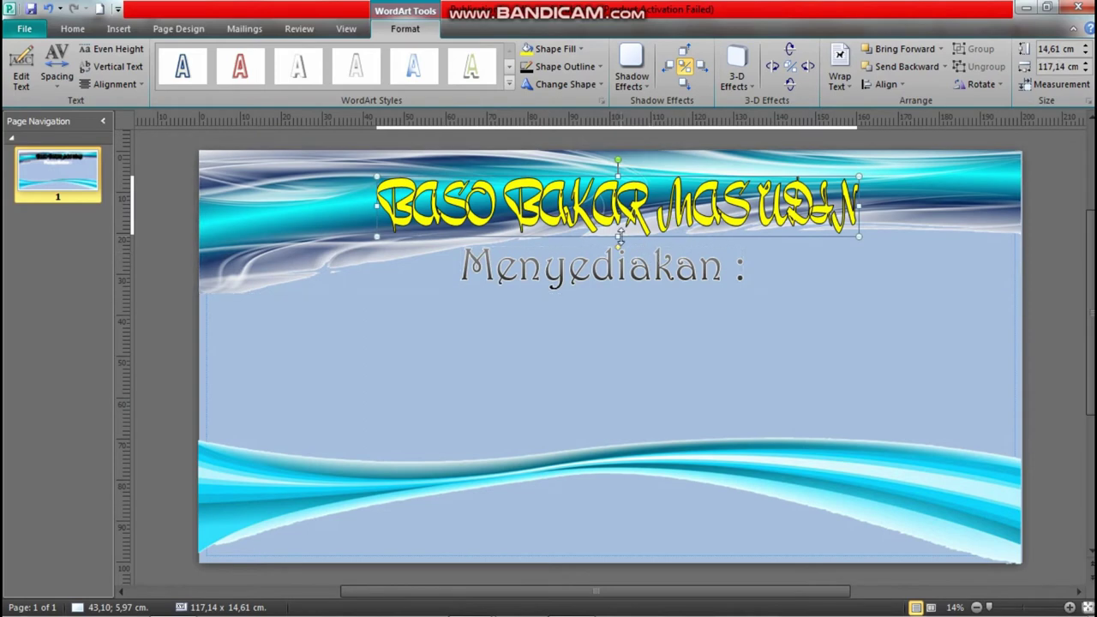
pyautogui.moveTo(619, 236); pyautogui.dragTo(619, 275)
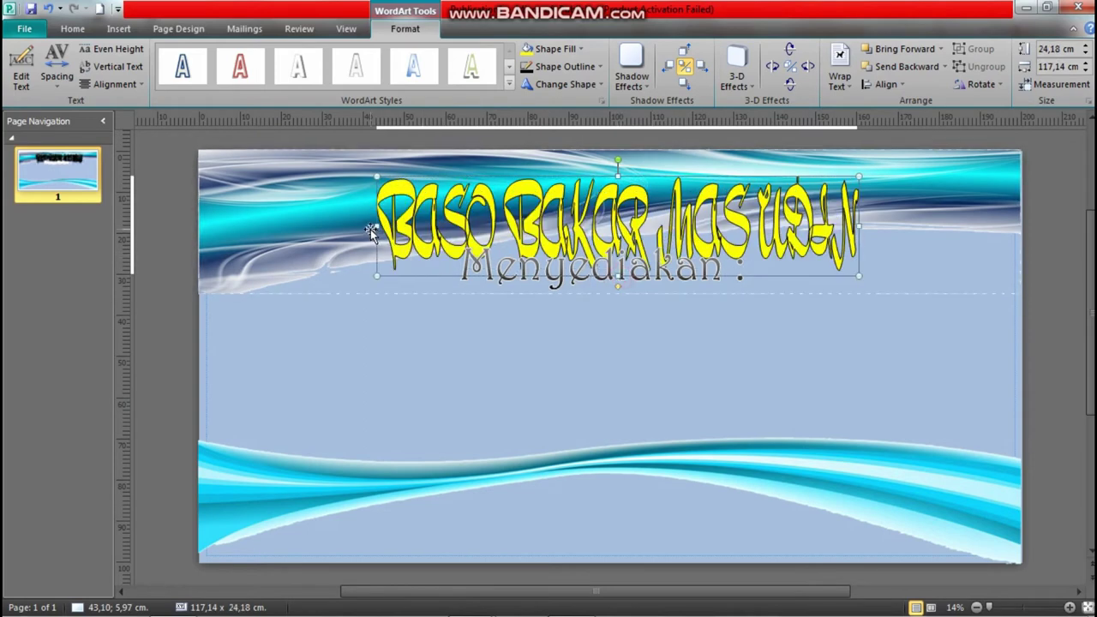
pyautogui.moveTo(373, 230); pyautogui.dragTo(359, 230)
pyautogui.click(638, 339)
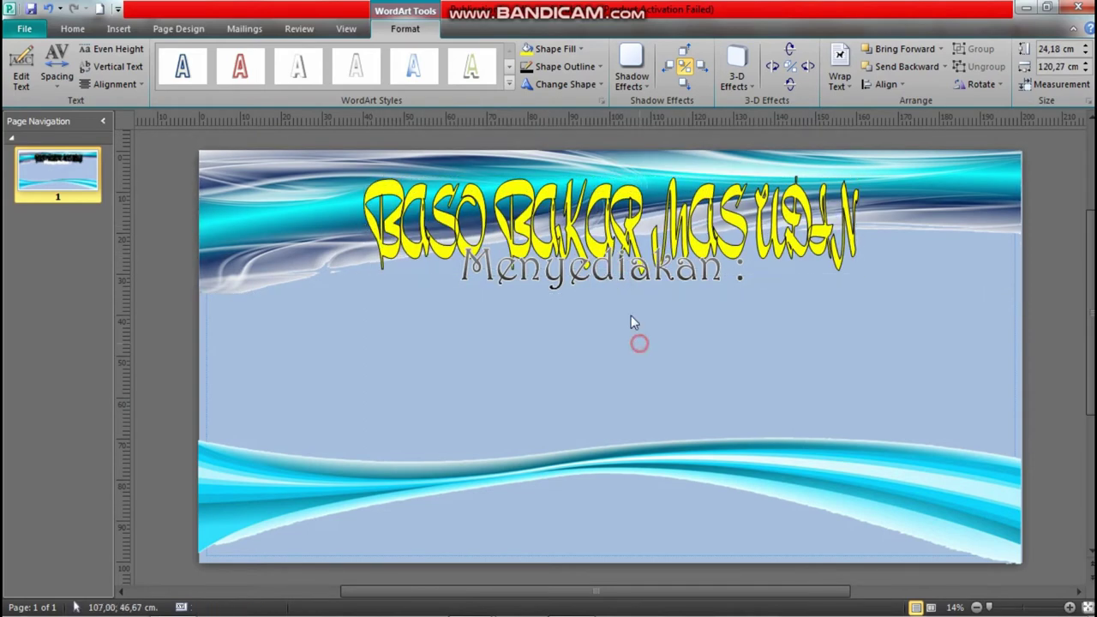
pyautogui.moveTo(612, 278); pyautogui.dragTo(619, 302)
pyautogui.moveTo(725, 293); pyautogui.dragTo(710, 294)
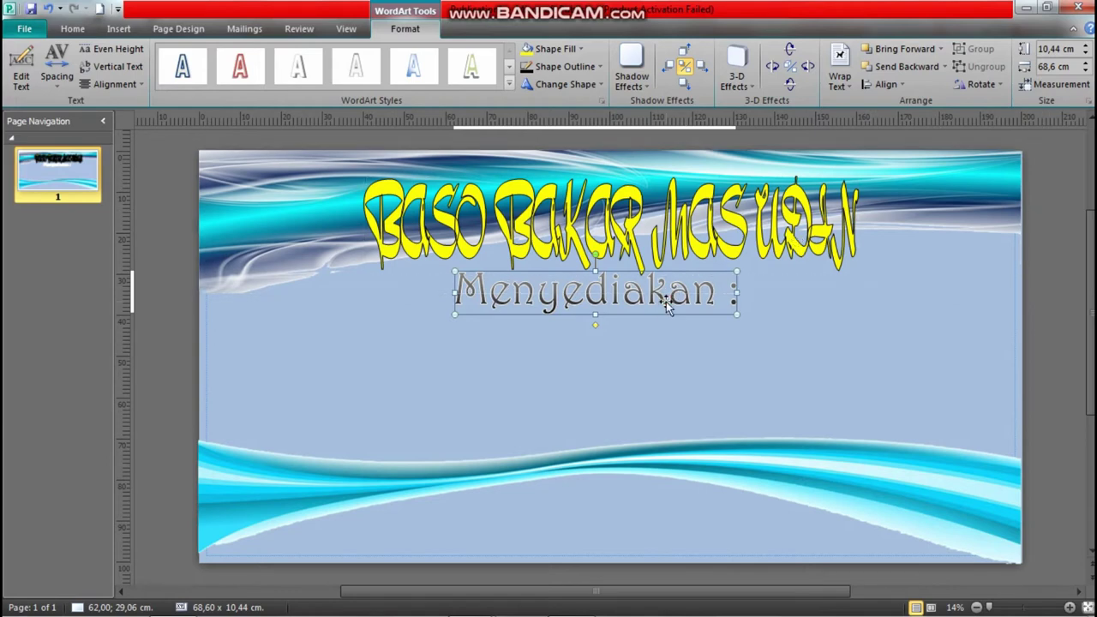
# Step: Fill "Menyediakan :" with the standard red colour, give it a black outline and deselect it
pyautogui.click(565, 48)
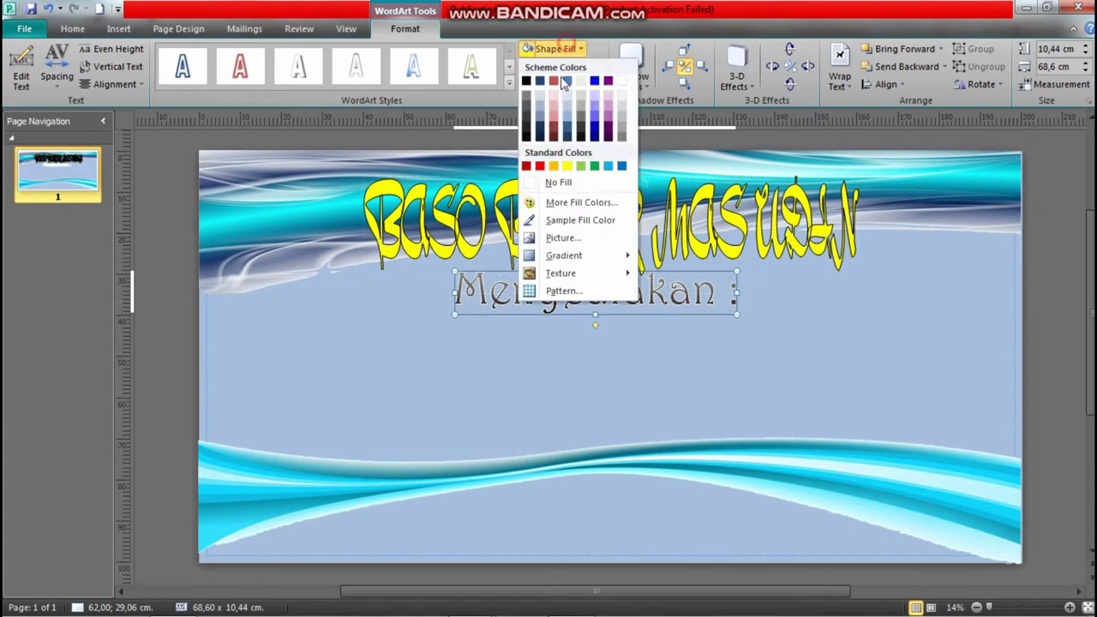
pyautogui.click(540, 165)
pyautogui.click(573, 67)
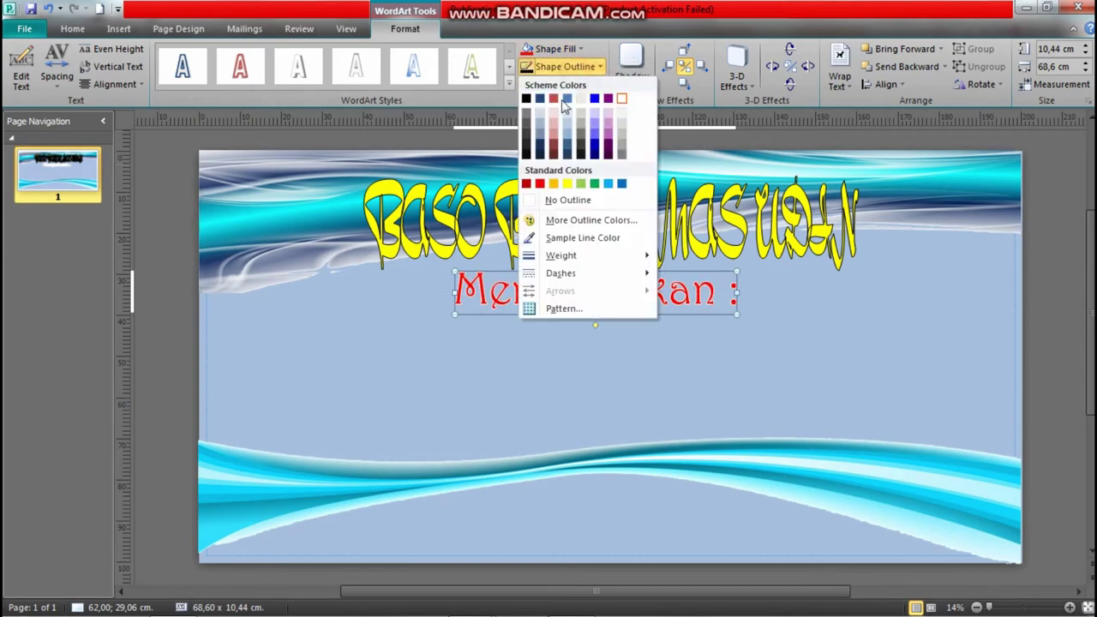
pyautogui.click(530, 100)
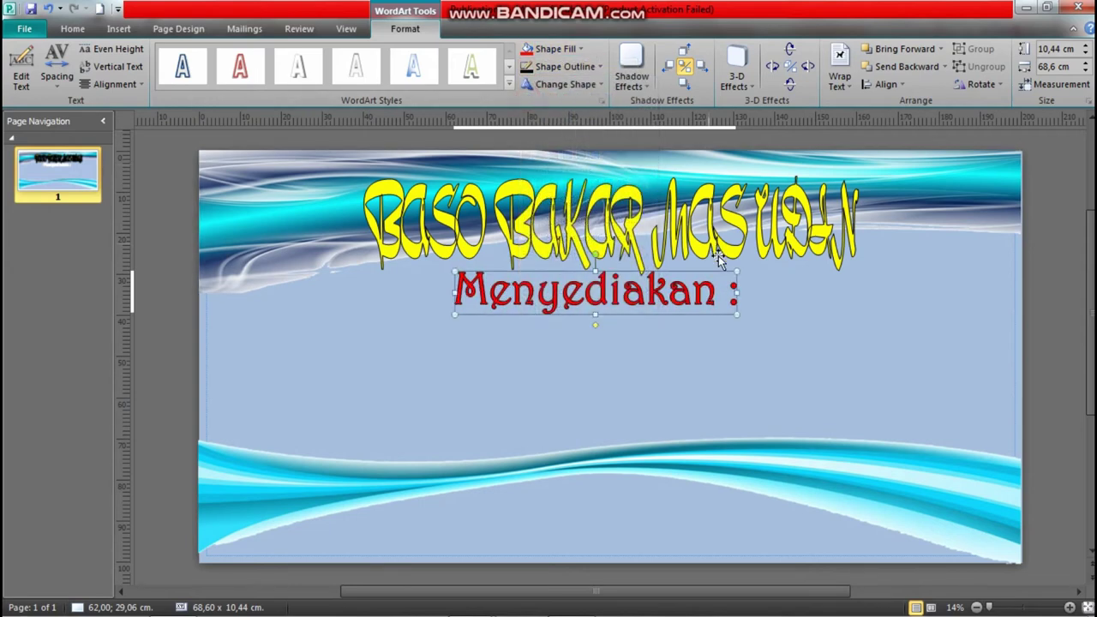
pyautogui.click(797, 361)
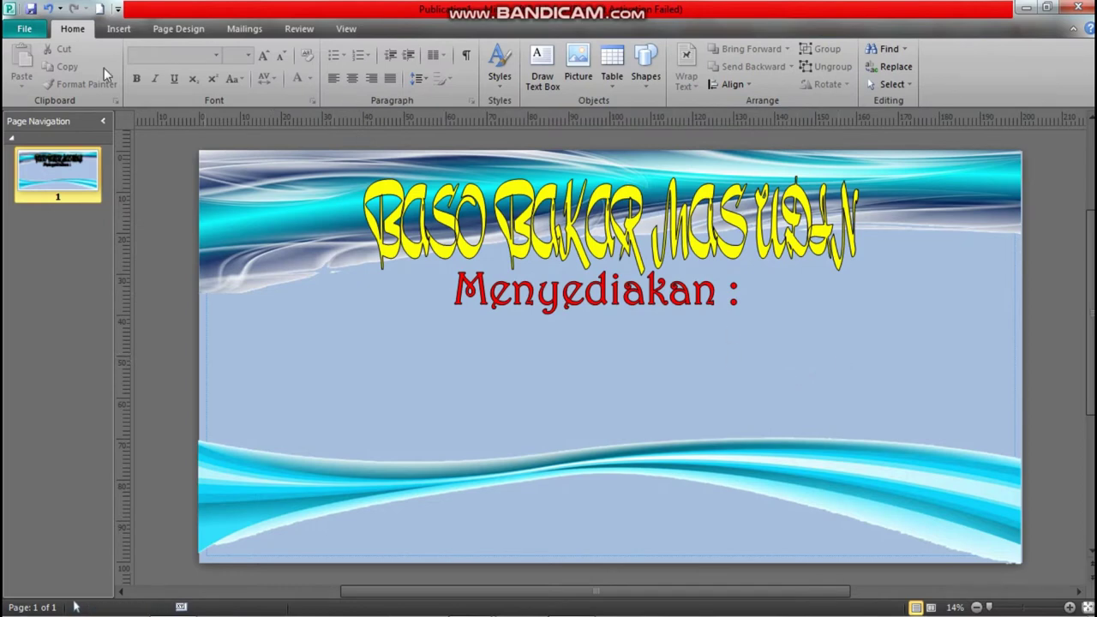
# Step: Draw a text box about 50 x 33 cm on the left half of the banner, below "Menyediakan :"
pyautogui.click(112, 30)
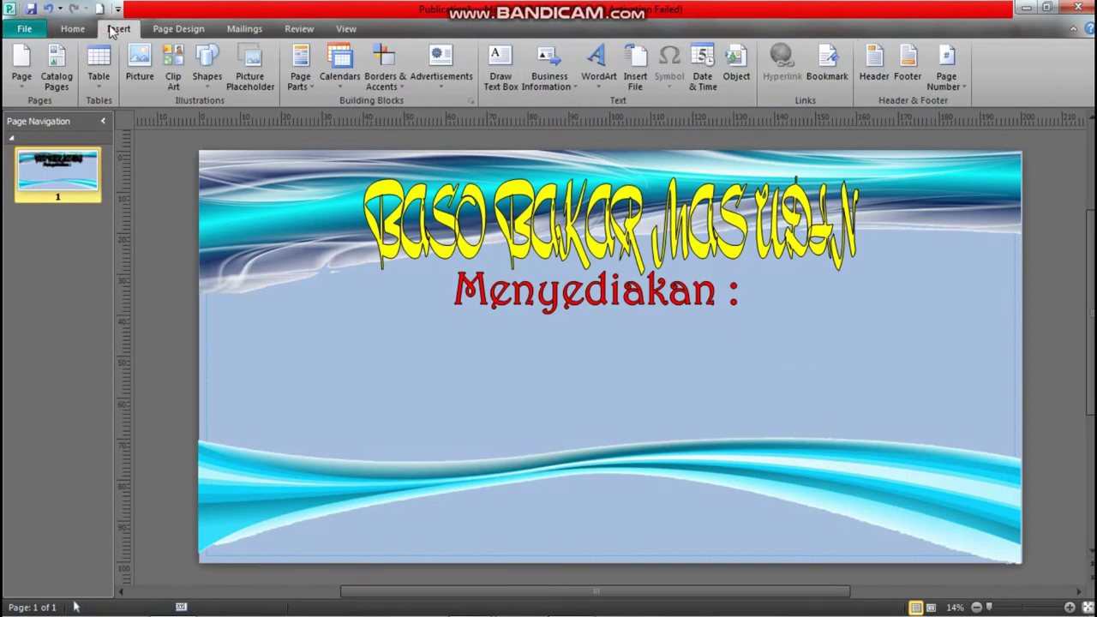
pyautogui.click(501, 77)
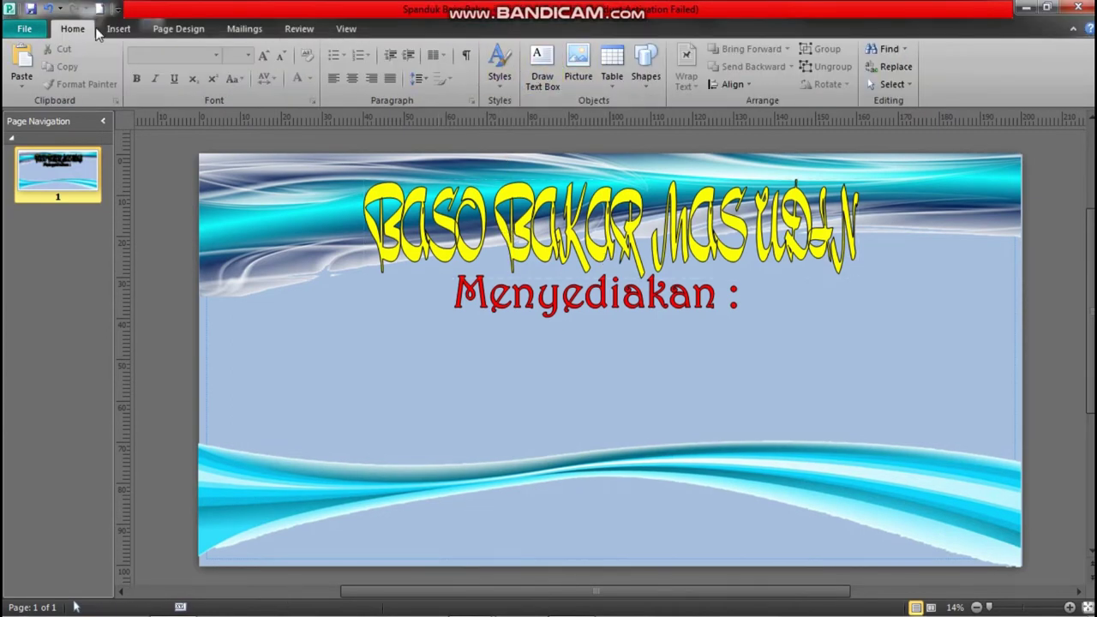
pyautogui.click(117, 29)
pyautogui.click(501, 75)
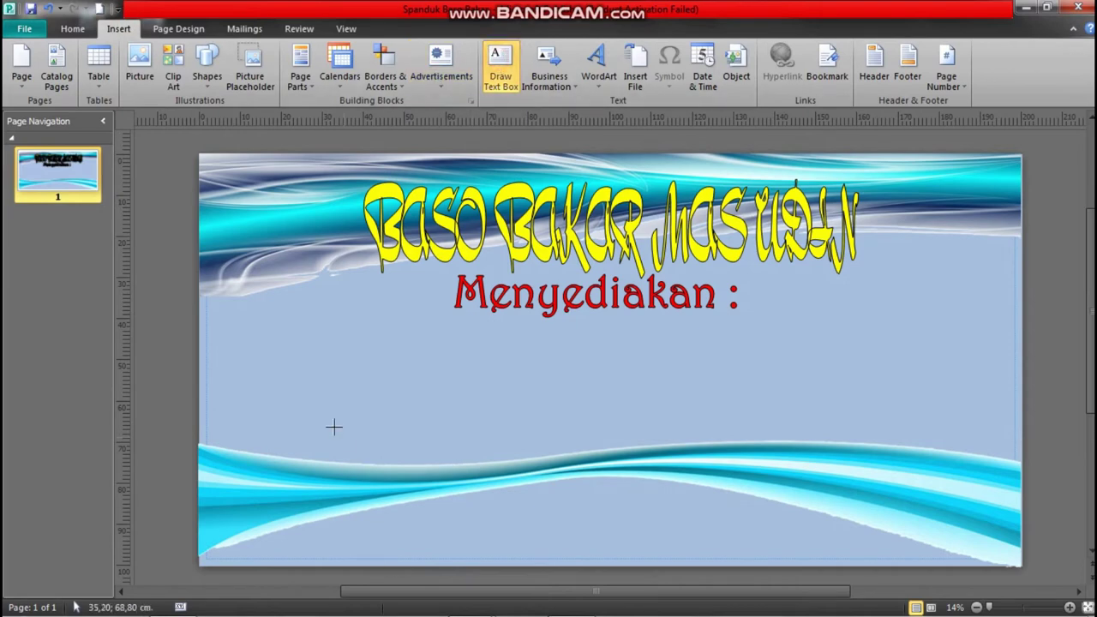
pyautogui.moveTo(328, 317)
pyautogui.mouseDown()
pyautogui.moveTo(487, 318)
pyautogui.moveTo(528, 456)
pyautogui.moveTo(540, 458)
pyautogui.mouseUp()
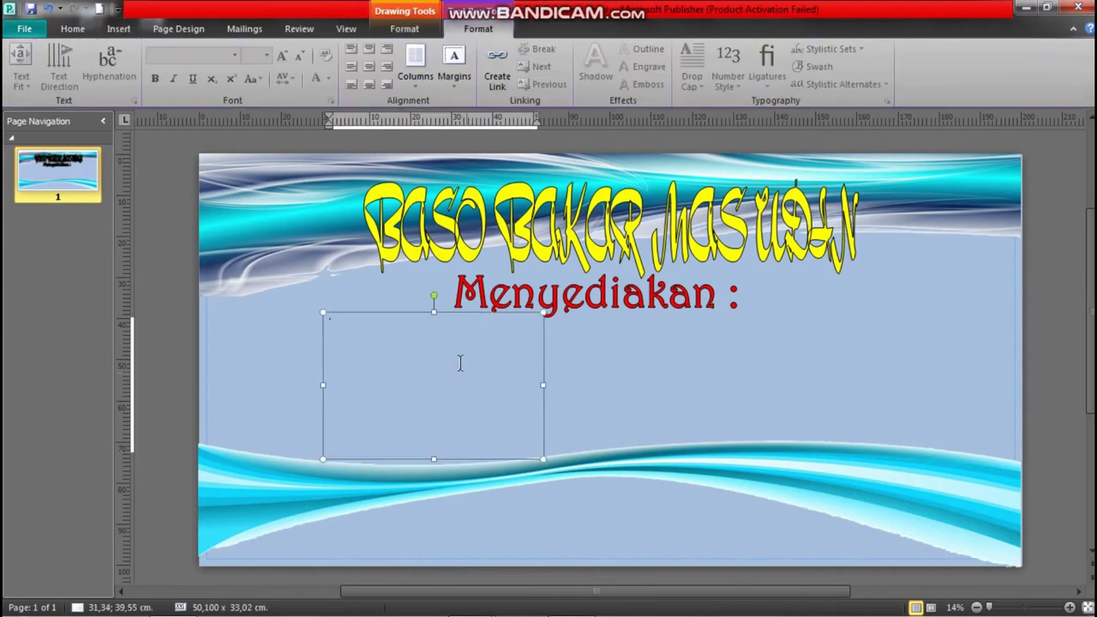
# Step: Set the font size in the new text box to 100 and place the cursor inside it
pyautogui.click(267, 55)
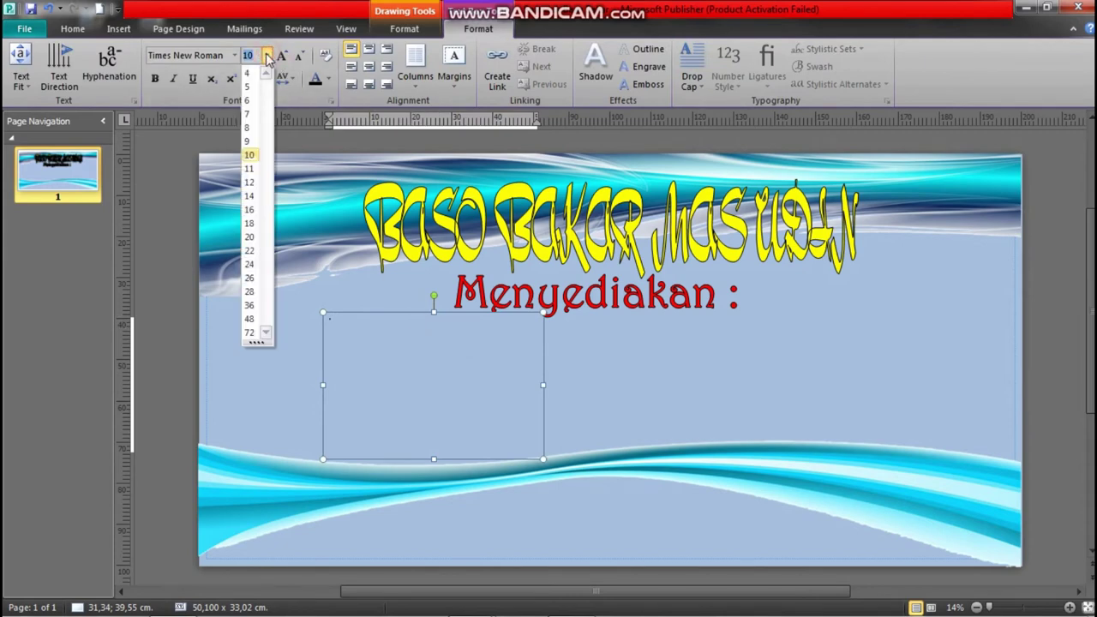
pyautogui.write('100')
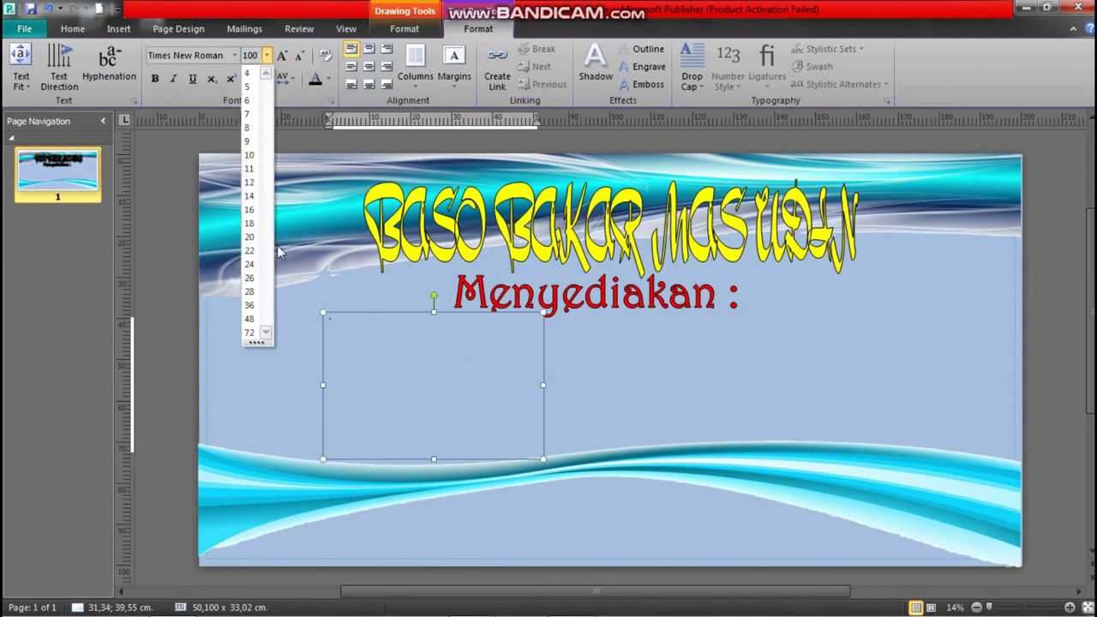
pyautogui.click(360, 338)
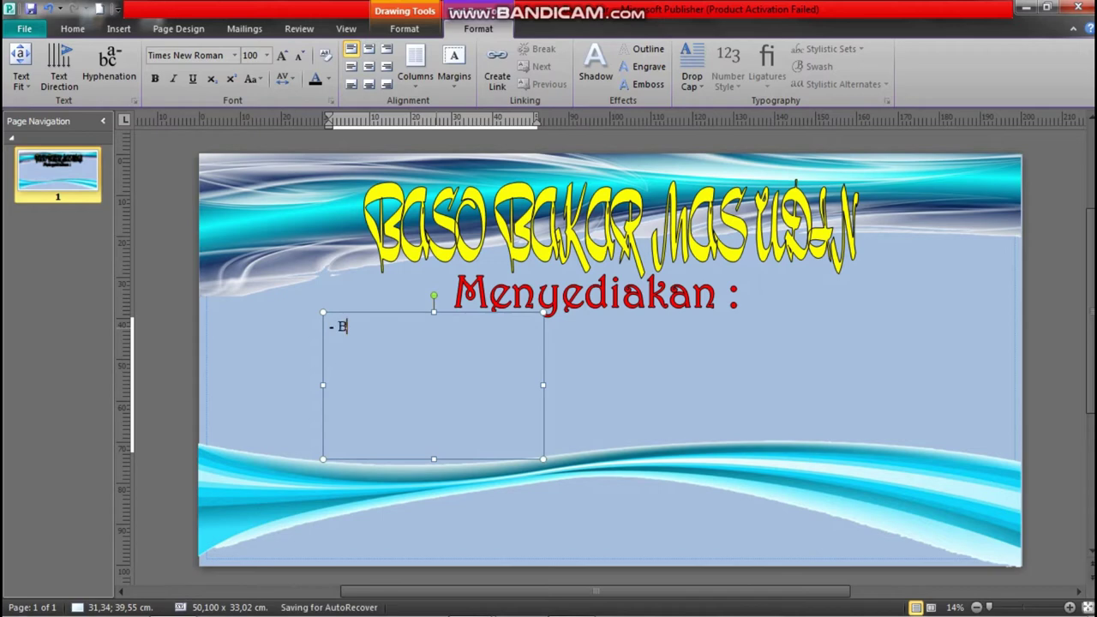
# Step: Enter the dashed list lines "Baso Bakar Tahu", "Baso Bakar Daging", "Baso Bakar Keju", "Baso Bakar Telor" and "Baso Bakar Sosis" in the text box
pyautogui.write('Baso Bakar Tahu')
pyautogui.press('Return')
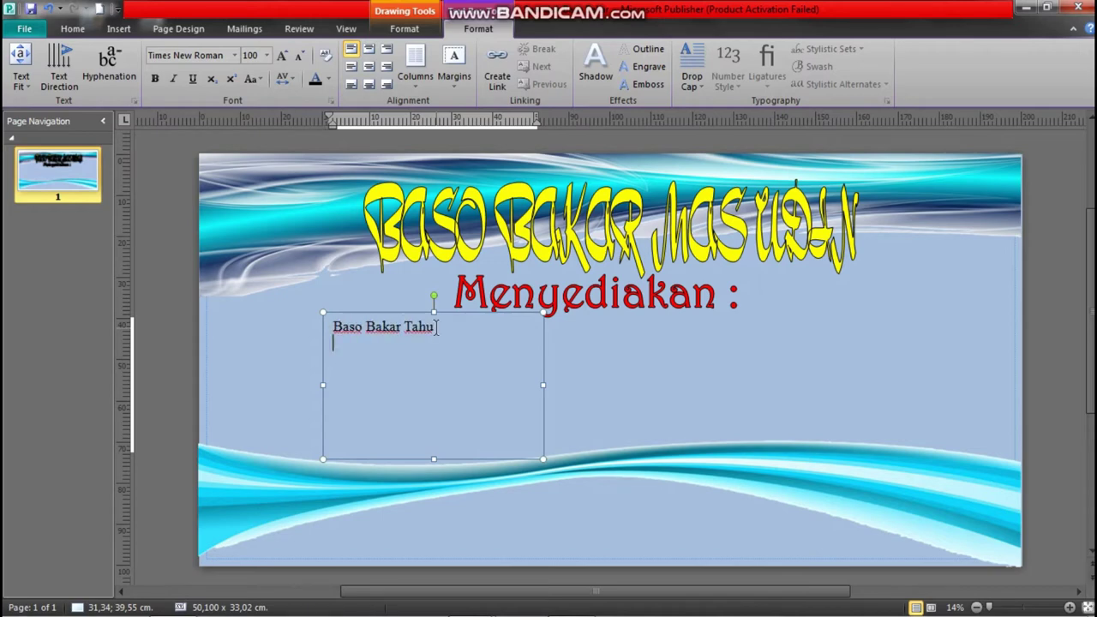
pyautogui.write('- Baso Bakar Daging')
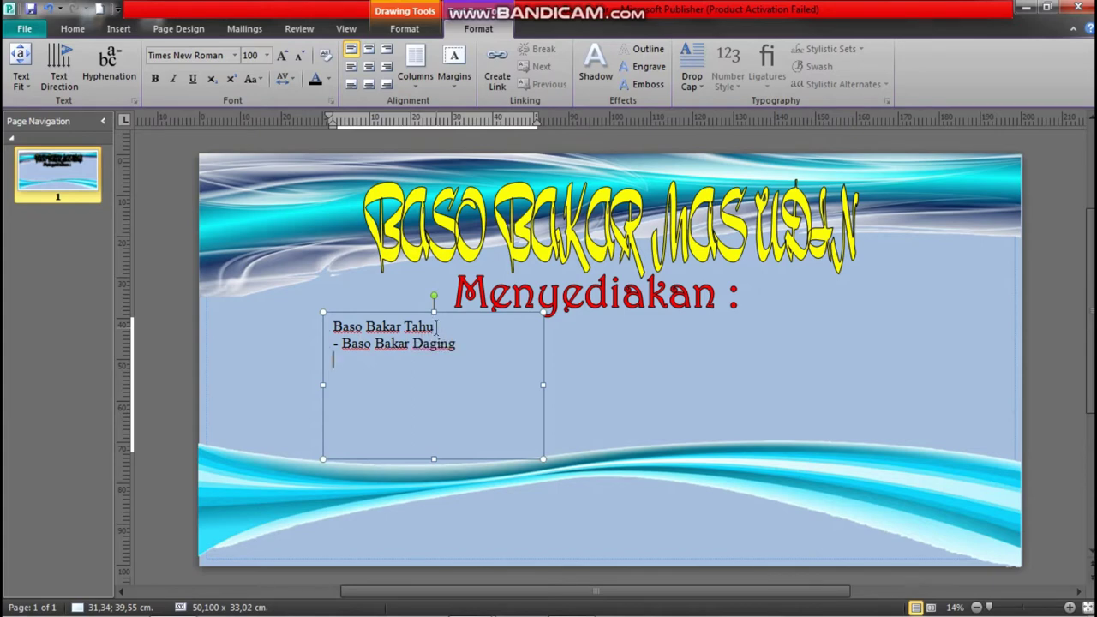
pyautogui.write('so Bakar')
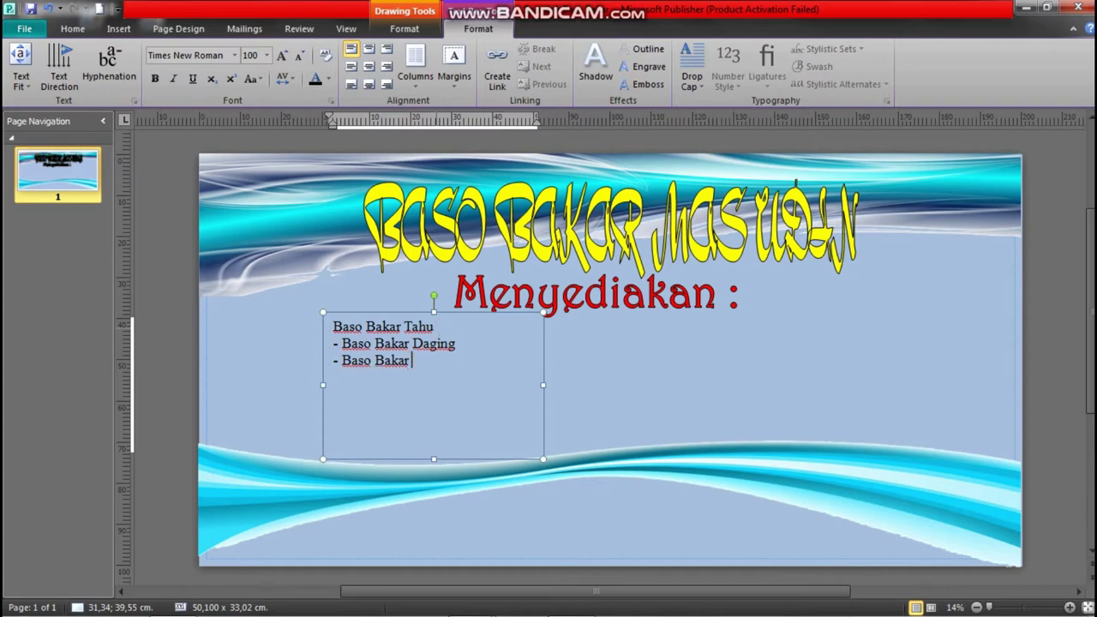
pyautogui.write(' Keju - ')
pyautogui.write('Baso Bakar Telor')
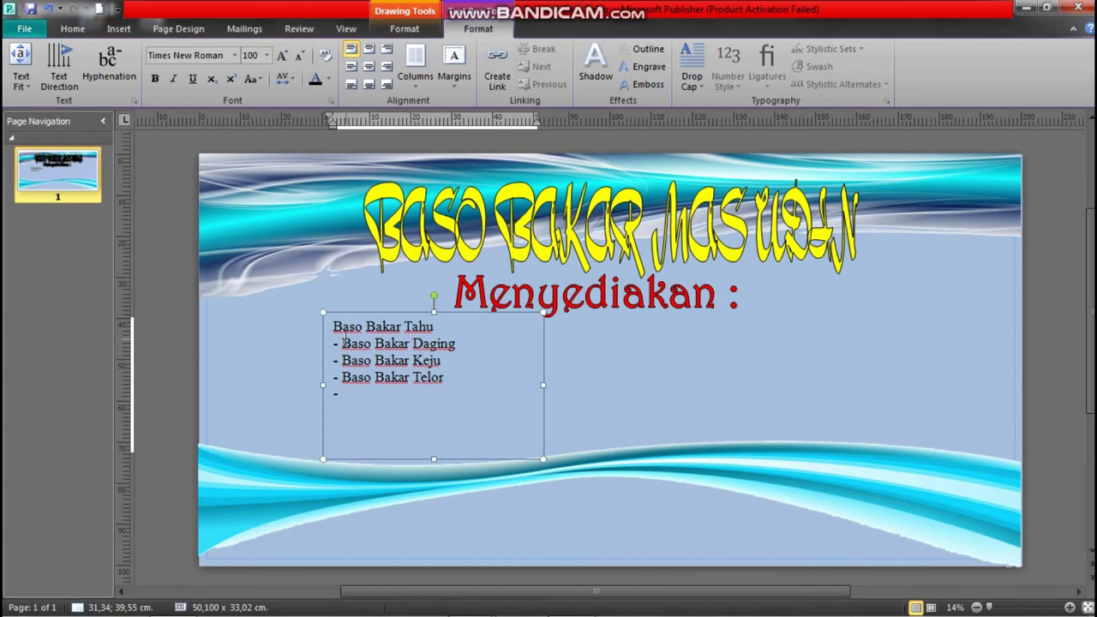
pyautogui.write('- ')
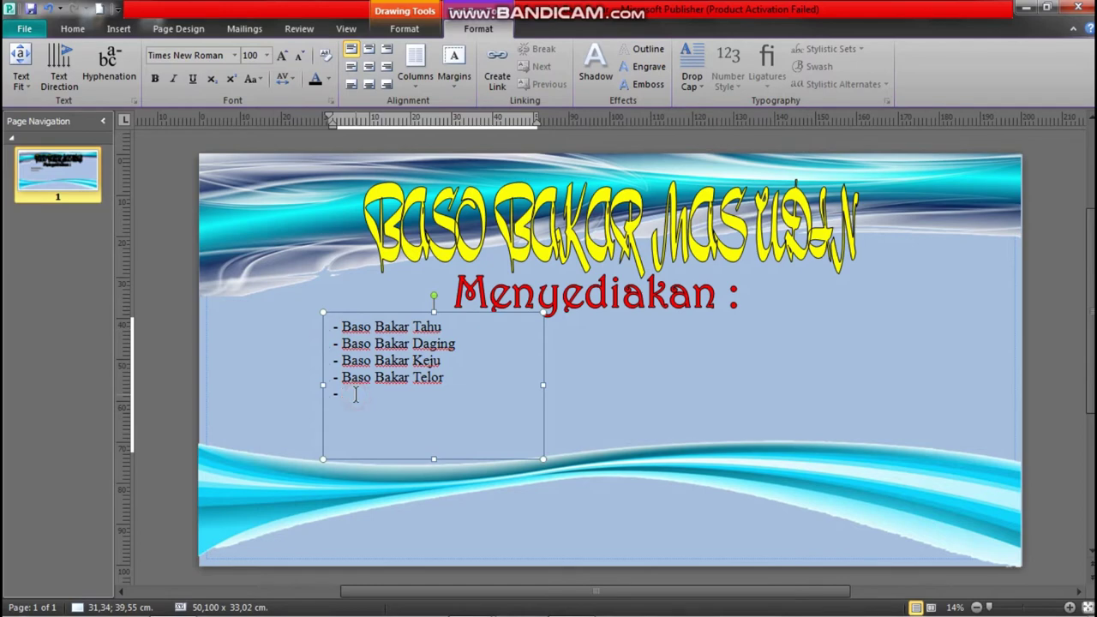
pyautogui.write('Baso Bakar Sosis')
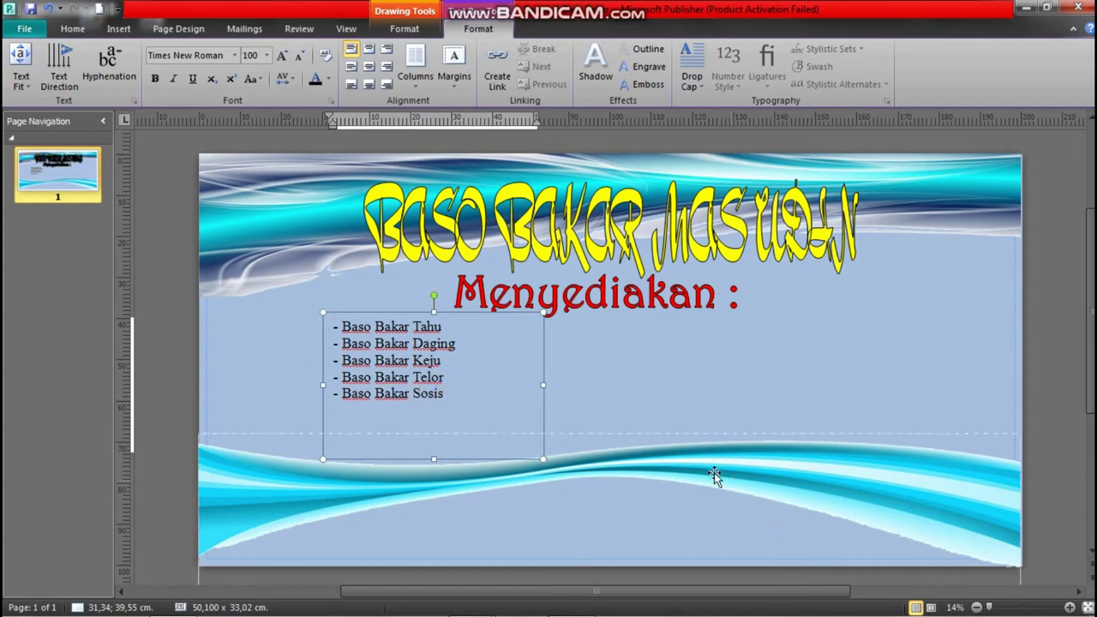
# Step: Format all lines of the menu list as bold Space Bd BT at font size 120
pyautogui.moveTo(467, 396); pyautogui.dragTo(332, 325)
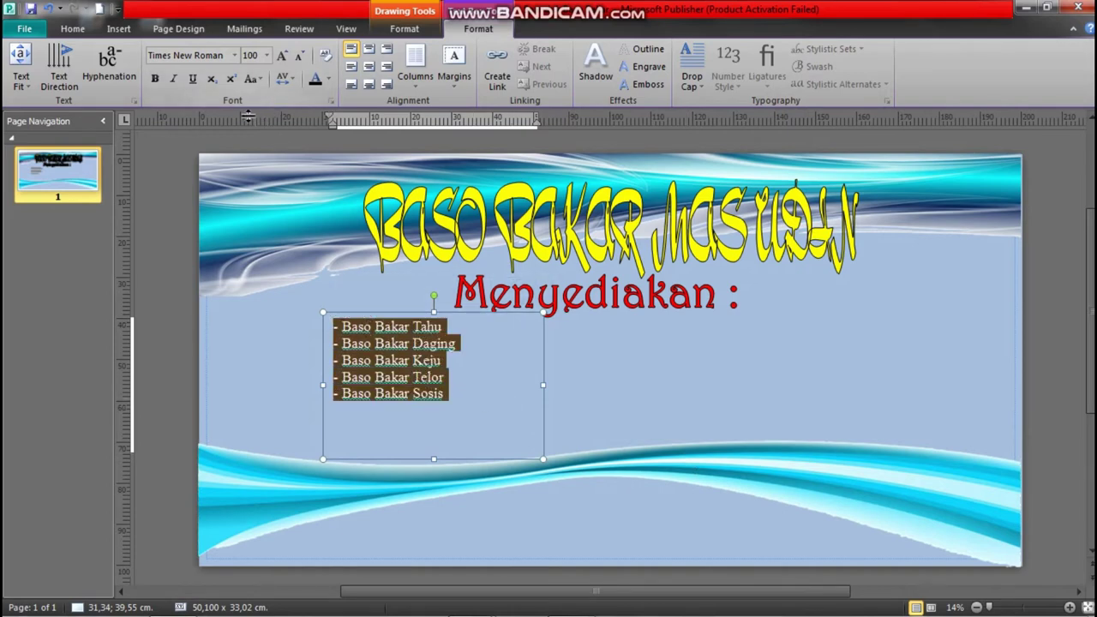
pyautogui.click(249, 54)
pyautogui.press('Return')
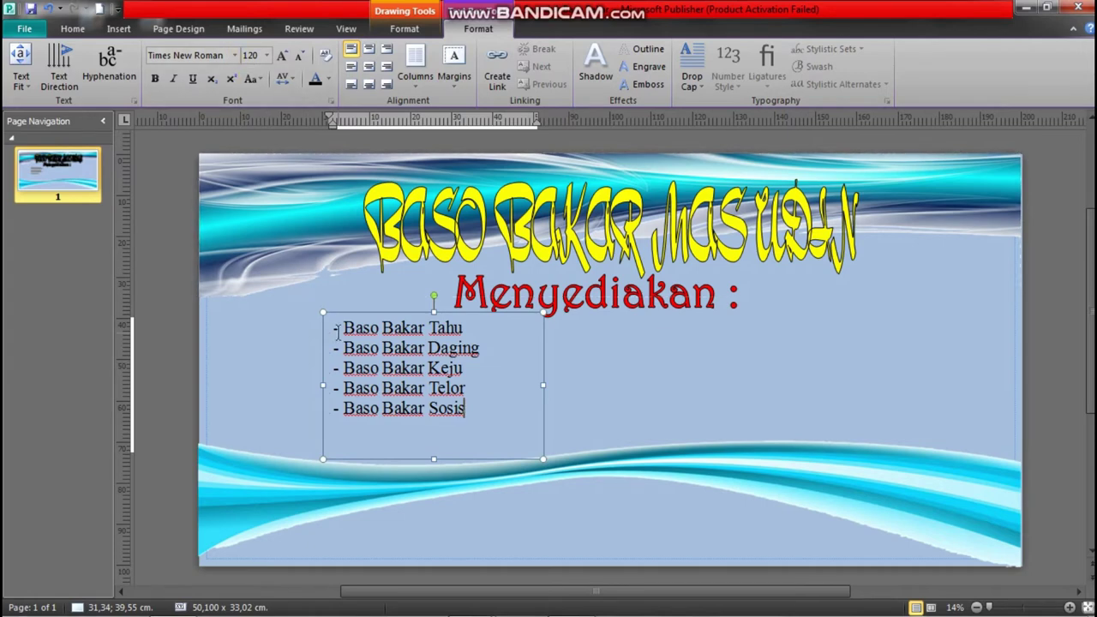
pyautogui.hotkey('ctrl', 'a')
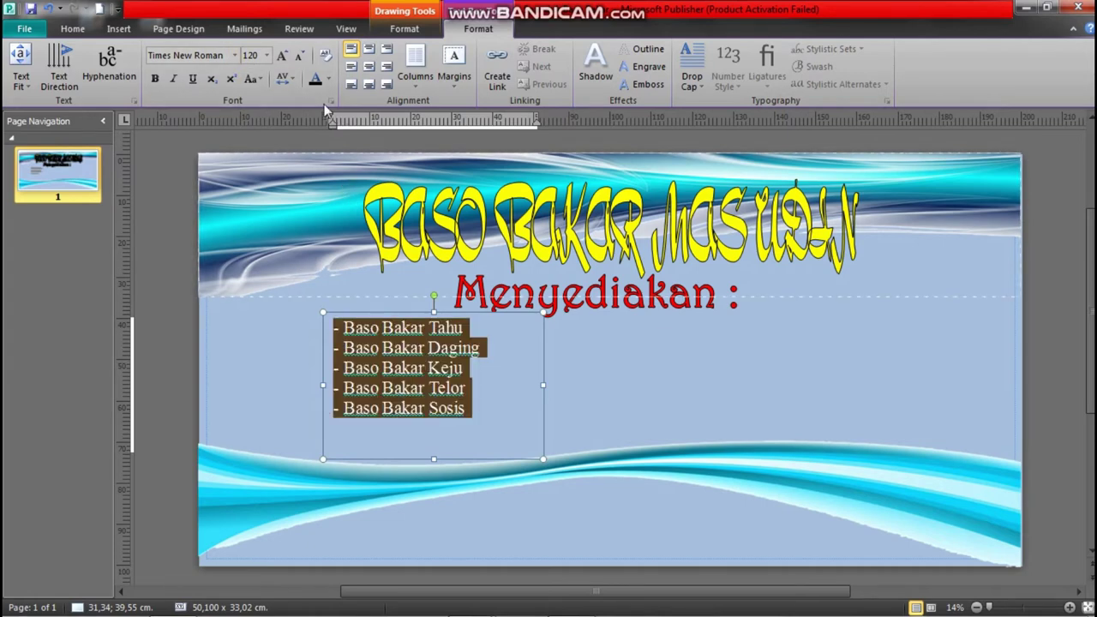
pyautogui.click(154, 78)
pyautogui.click(232, 56)
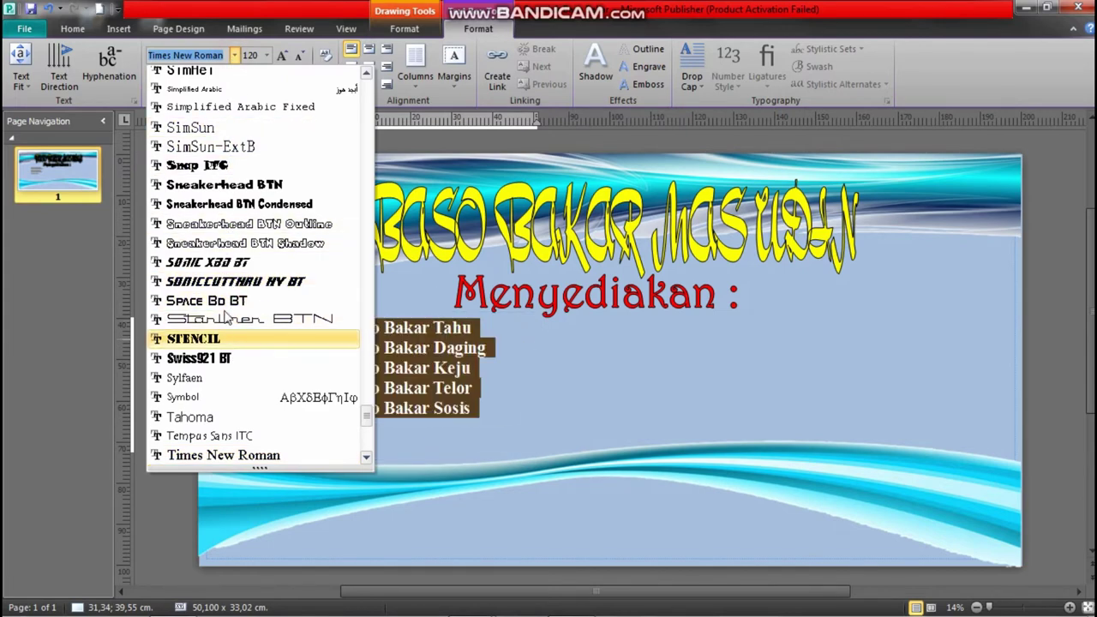
pyautogui.click(226, 306)
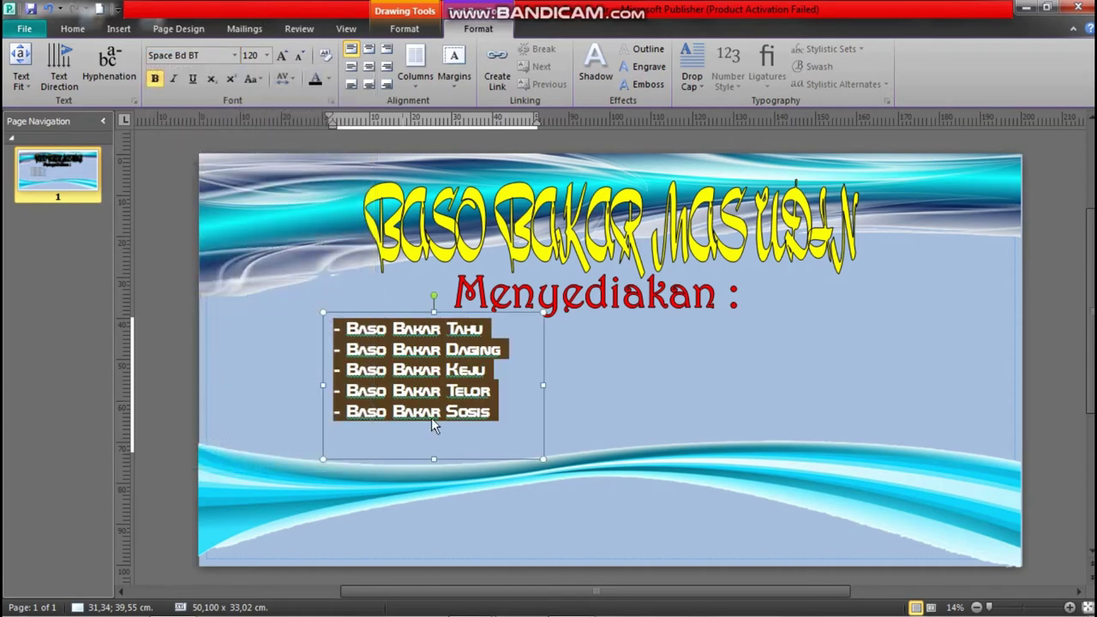
# Step: Colour the menu list text with the black scheme colour and deselect the text box
pyautogui.click(330, 80)
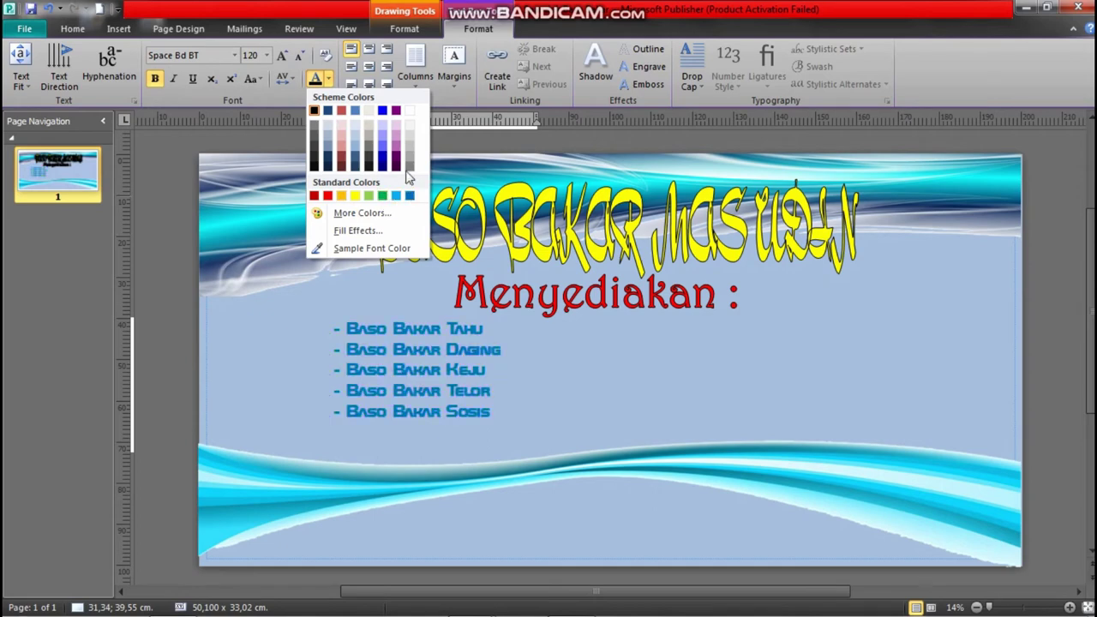
pyautogui.click(315, 110)
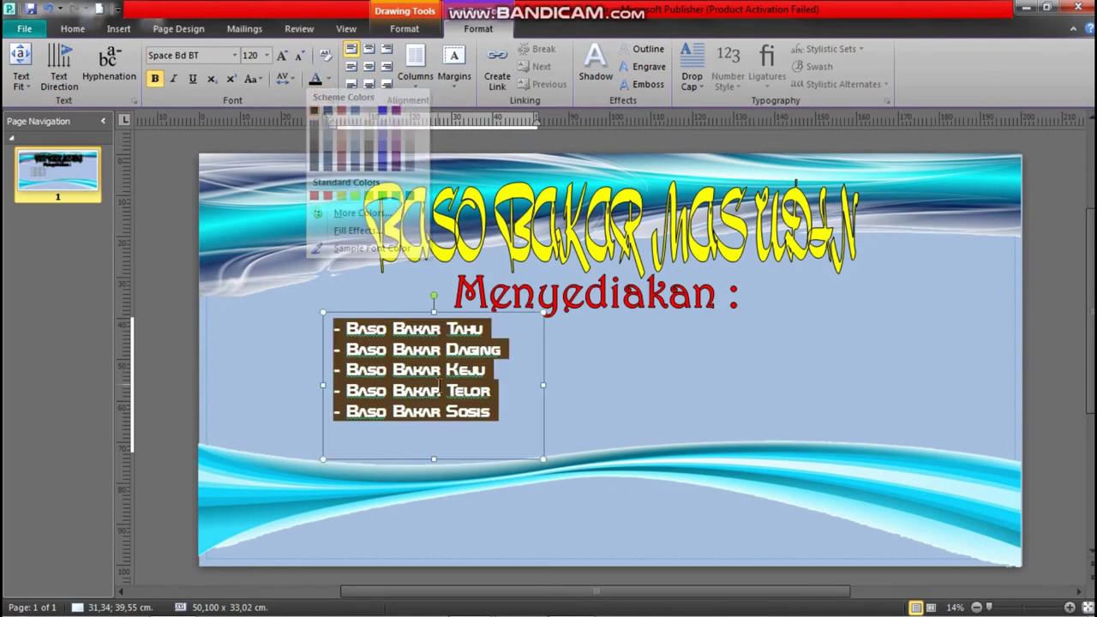
pyautogui.click(603, 372)
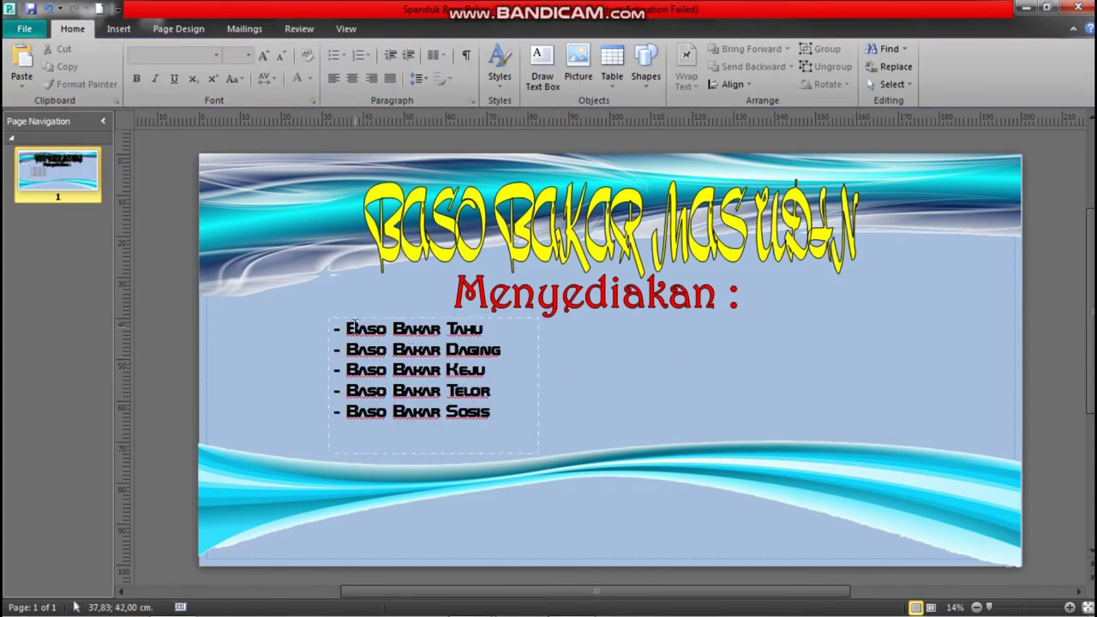
# Step: Set the paragraph spacing of the whole menu list to 3 pt before and 3 pt after
pyautogui.hotkey('ctrl', 'a')
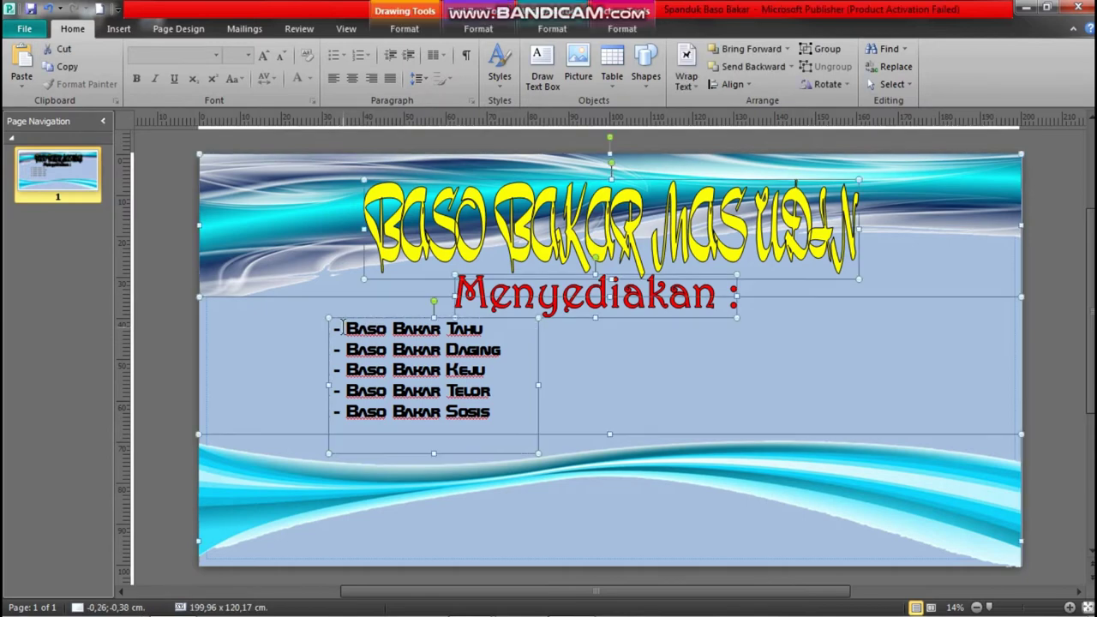
pyautogui.click(361, 375)
pyautogui.hotkey('ctrl', 'a')
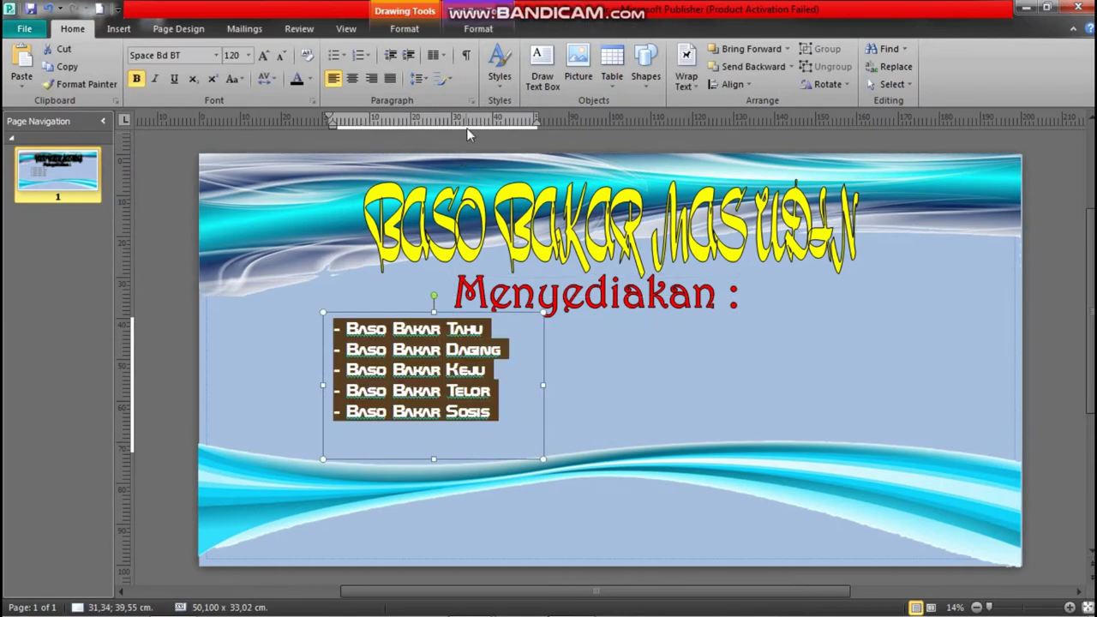
pyautogui.click(471, 100)
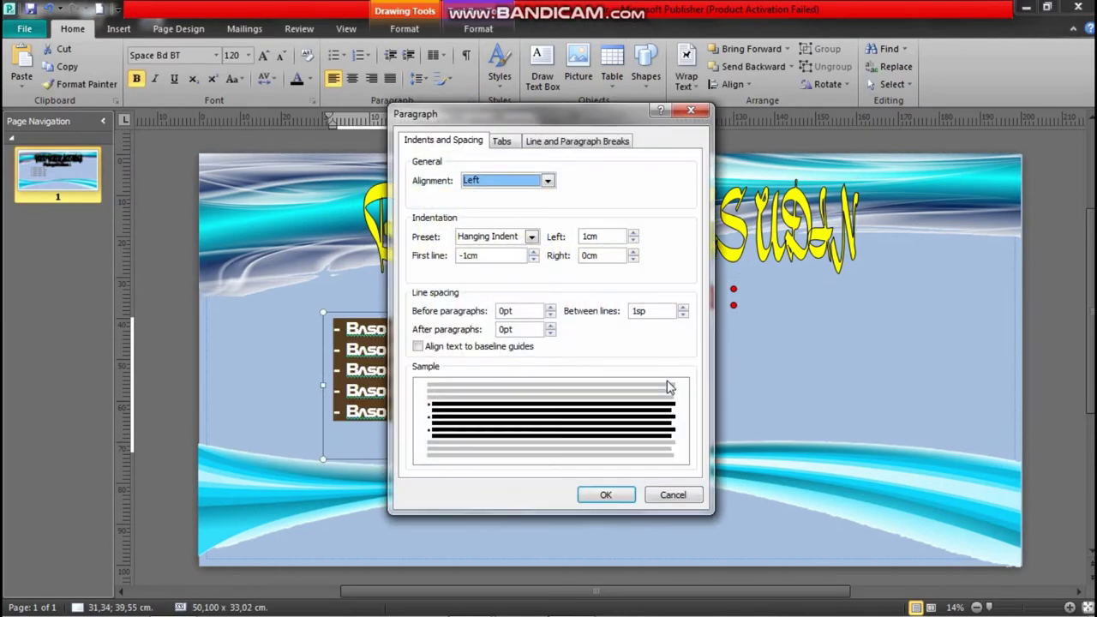
pyautogui.click(550, 307)
pyautogui.click(550, 324)
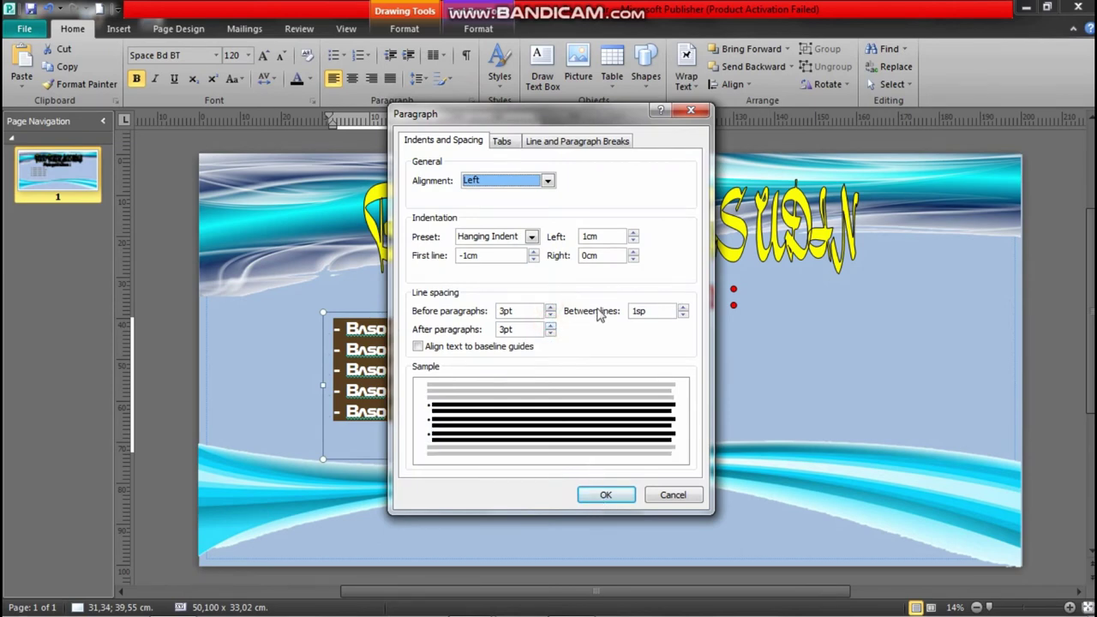
pyautogui.click(605, 496)
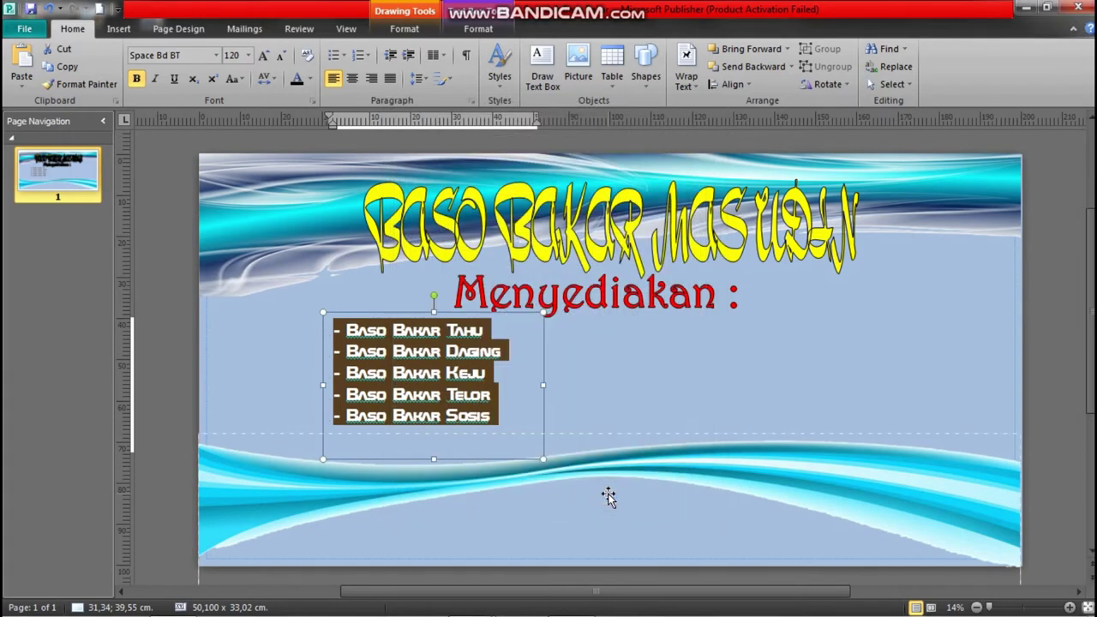
pyautogui.click(623, 403)
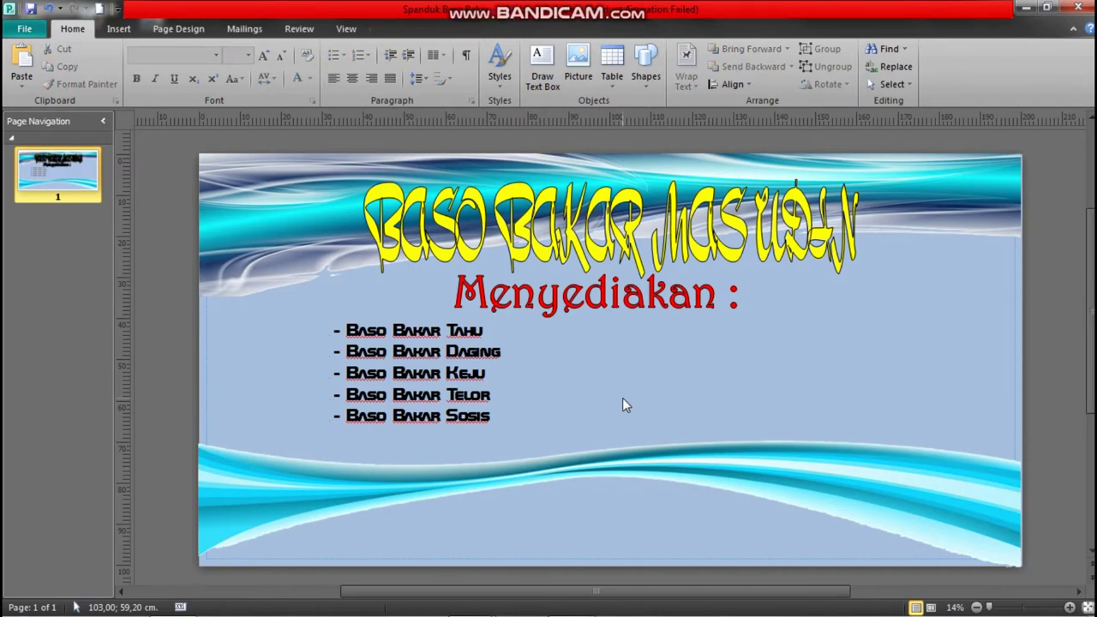
# Step: Duplicate the menu list text box onto the right half of the banner and replace its first entry with "Aneka Juice"
pyautogui.click(541, 388)
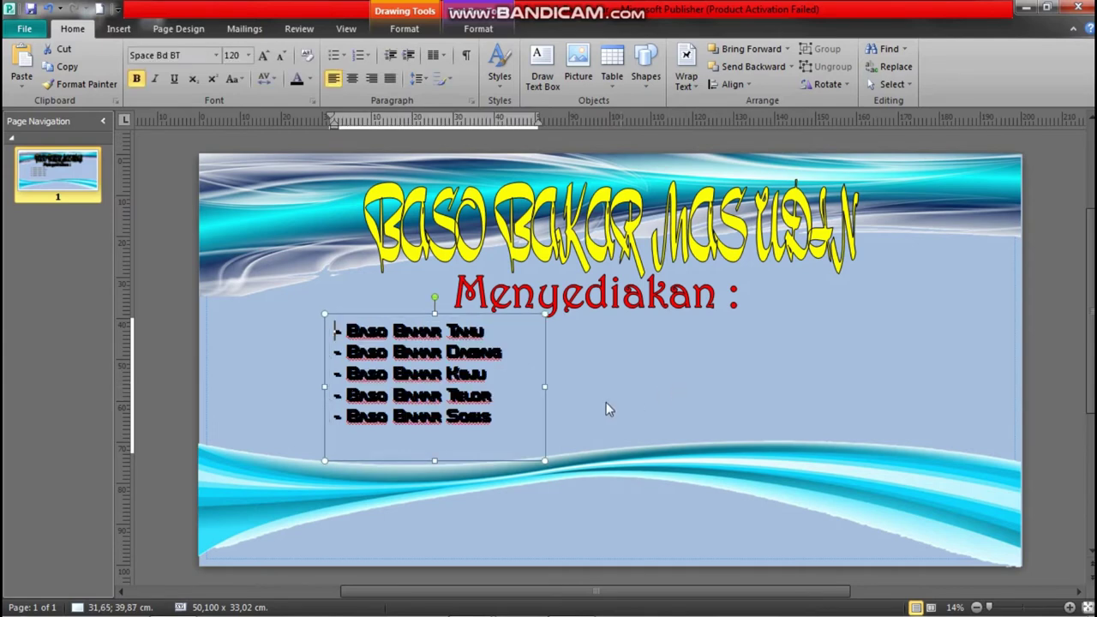
pyautogui.moveTo(543, 362); pyautogui.dragTo(727, 335)
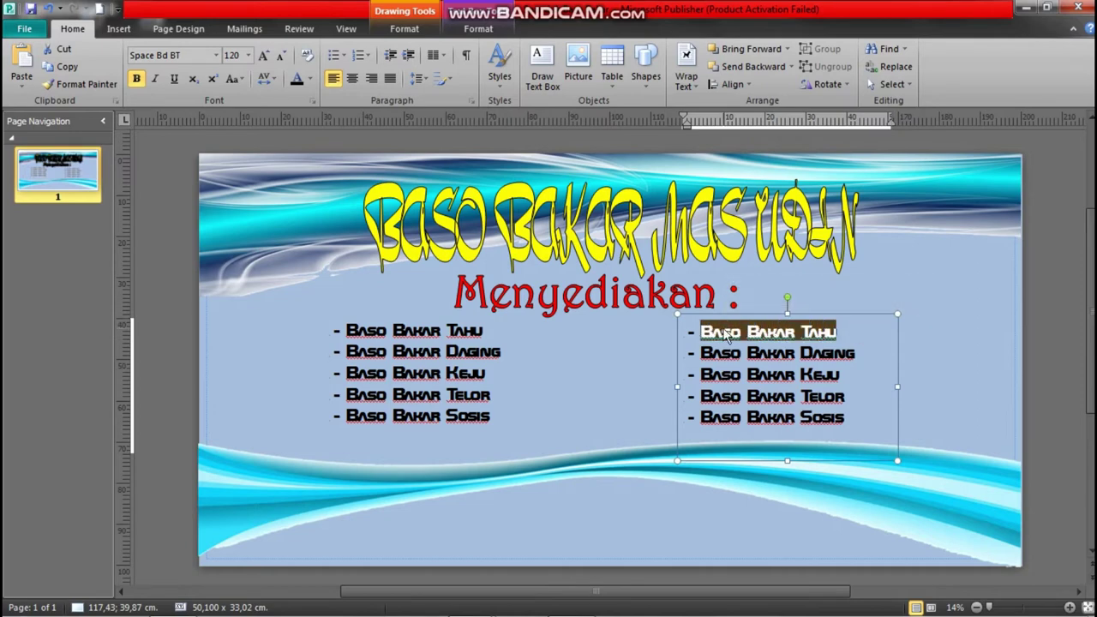
pyautogui.write('An')
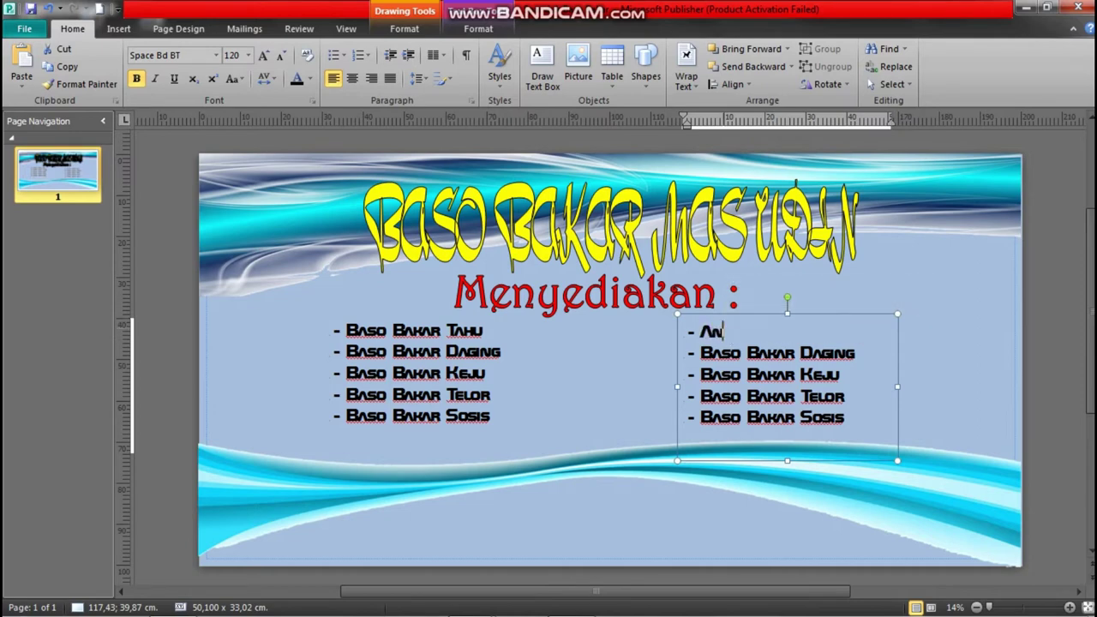
pyautogui.write('eka Juice')
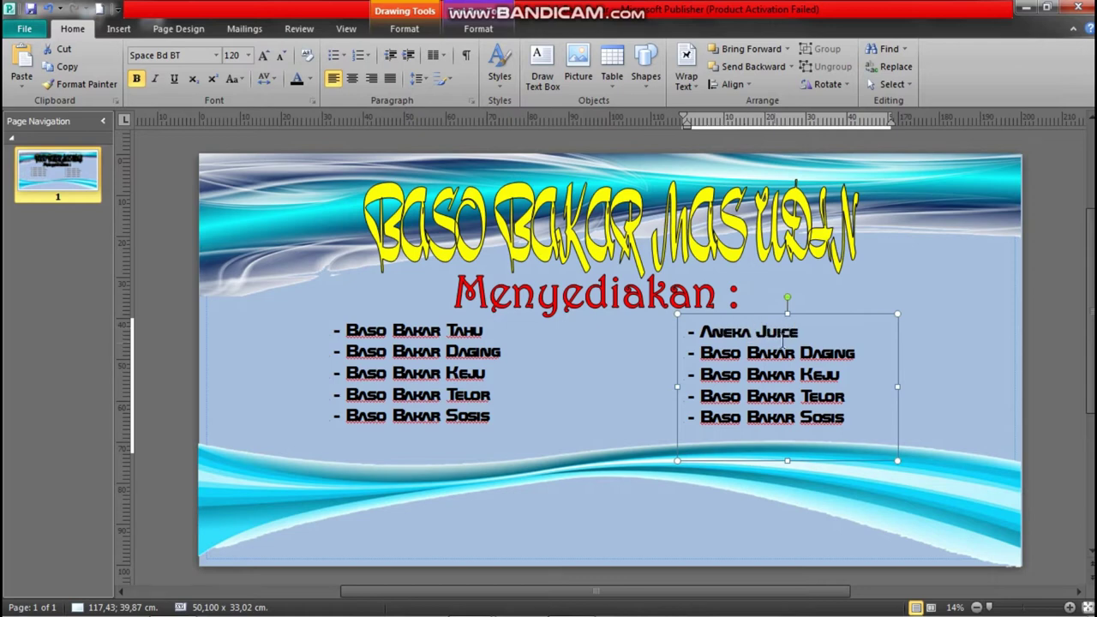
# Step: Replace "Baso Bakar Daging" in the duplicated list with "Es Kelapa Muda"
pyautogui.moveTo(859, 353); pyautogui.dragTo(701, 354)
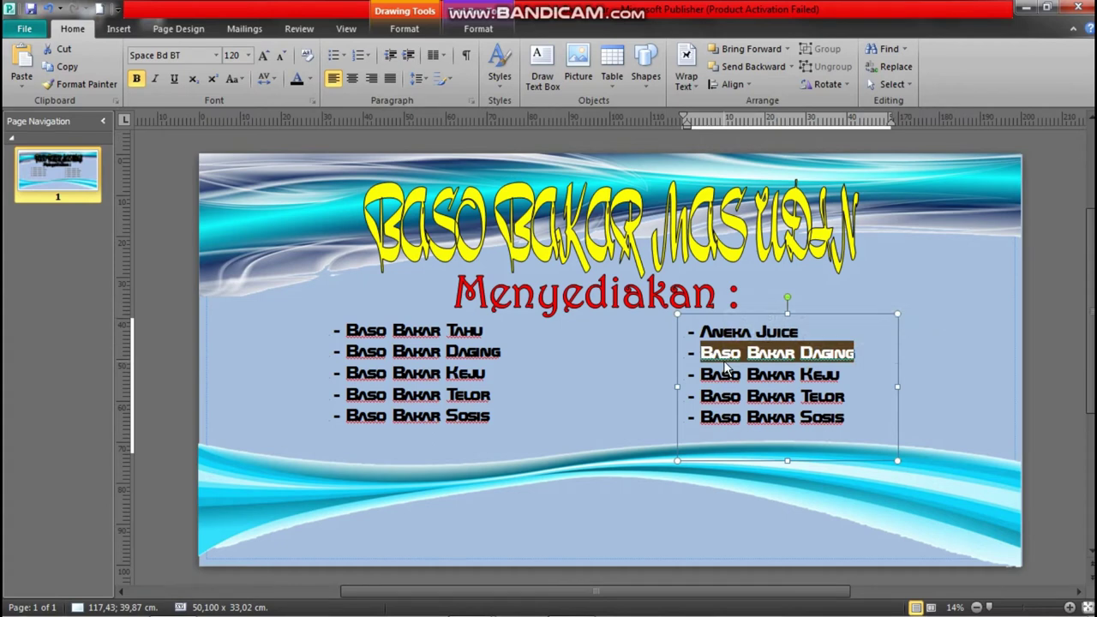
pyautogui.write('Es ')
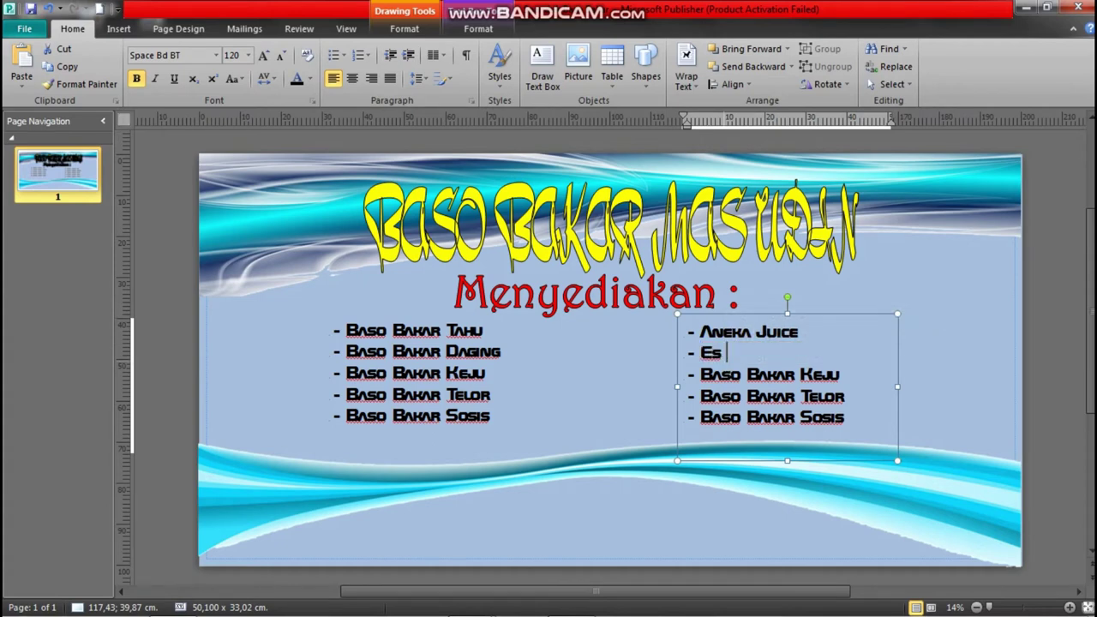
pyautogui.write('Kelap')
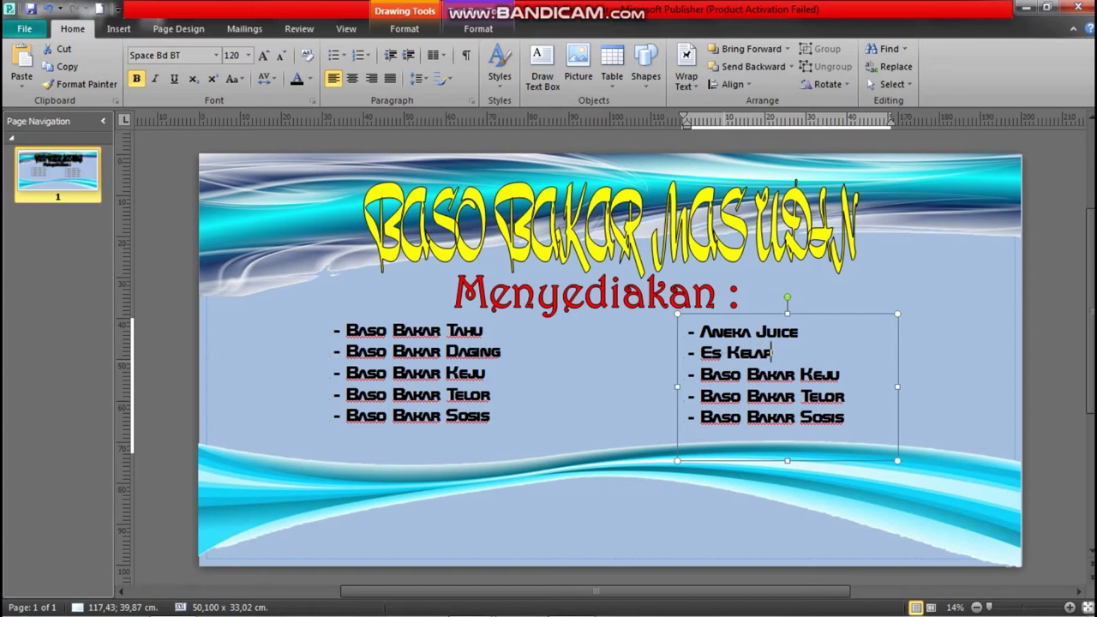
pyautogui.write('aMuda')
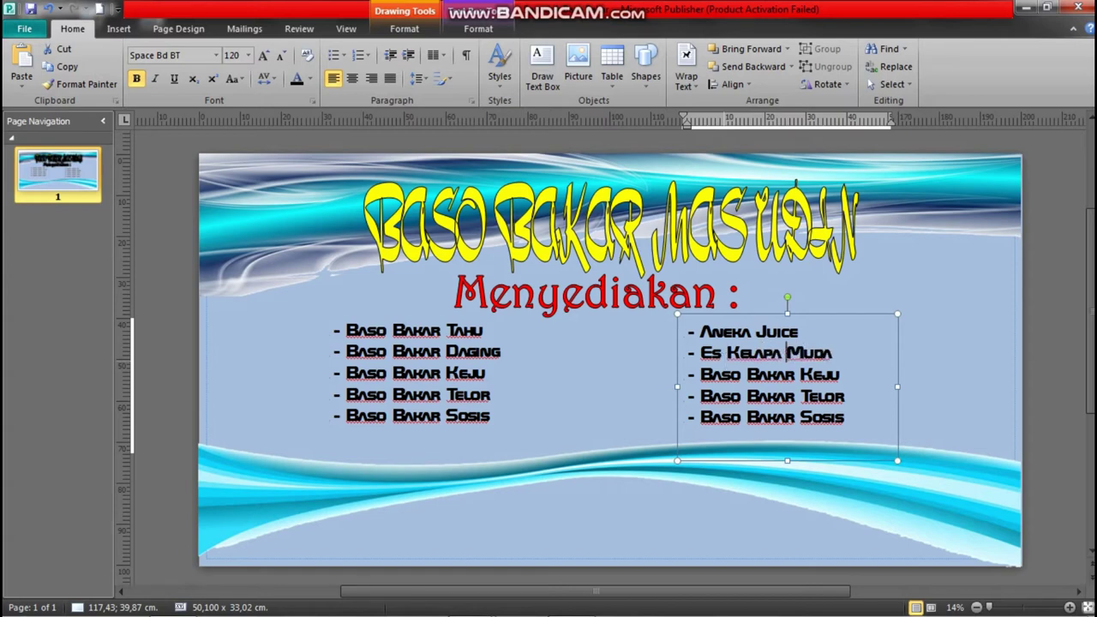
# Step: Replace "Baso Bakar Keju" in the duplicated list with "Es kopyor"
pyautogui.click(711, 374)
pyautogui.hotkey('shift', 'Right')
pyautogui.hotkey('shift', 'Right')
pyautogui.hotkey('shift', 'Right')
pyautogui.hotkey('shift', 'Right')
pyautogui.hotkey('shift', 'Right')
pyautogui.hotkey('shift', 'Right')
pyautogui.hotkey('shift', 'Right')
pyautogui.hotkey('shift', 'Right')
pyautogui.hotkey('shift', 'Right')
pyautogui.hotkey('shift', 'Right')
pyautogui.hotkey('shift', 'Right')
pyautogui.hotkey('shift', 'Right')
pyautogui.hotkey('shift', 'Right')
pyautogui.hotkey('shift', 'Right')
pyautogui.hotkey('shift', 'Right')
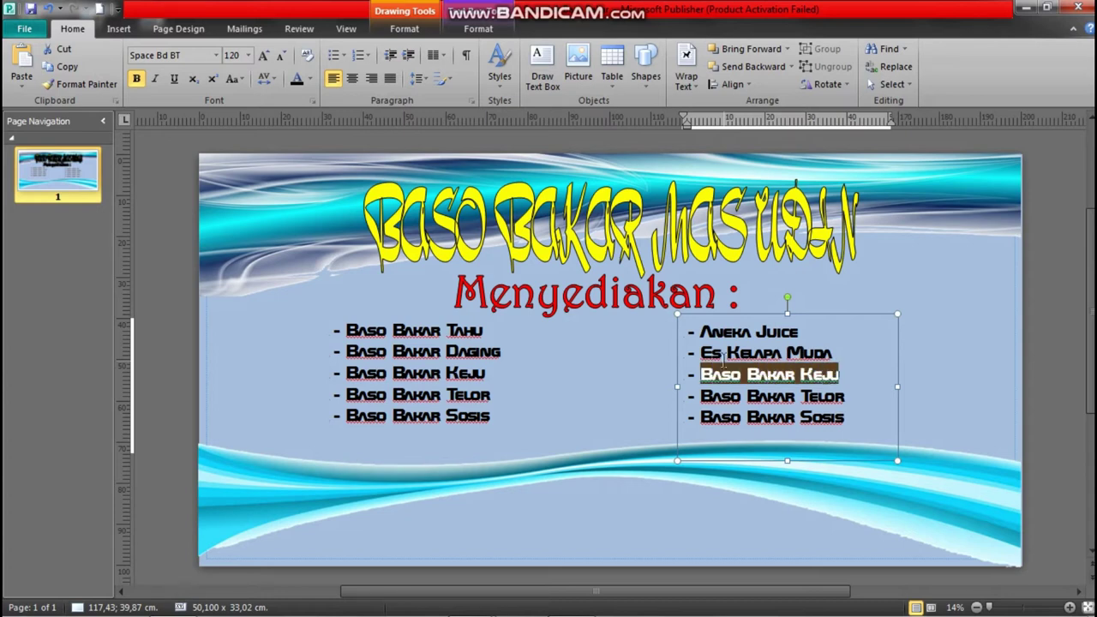
pyautogui.write('Es')
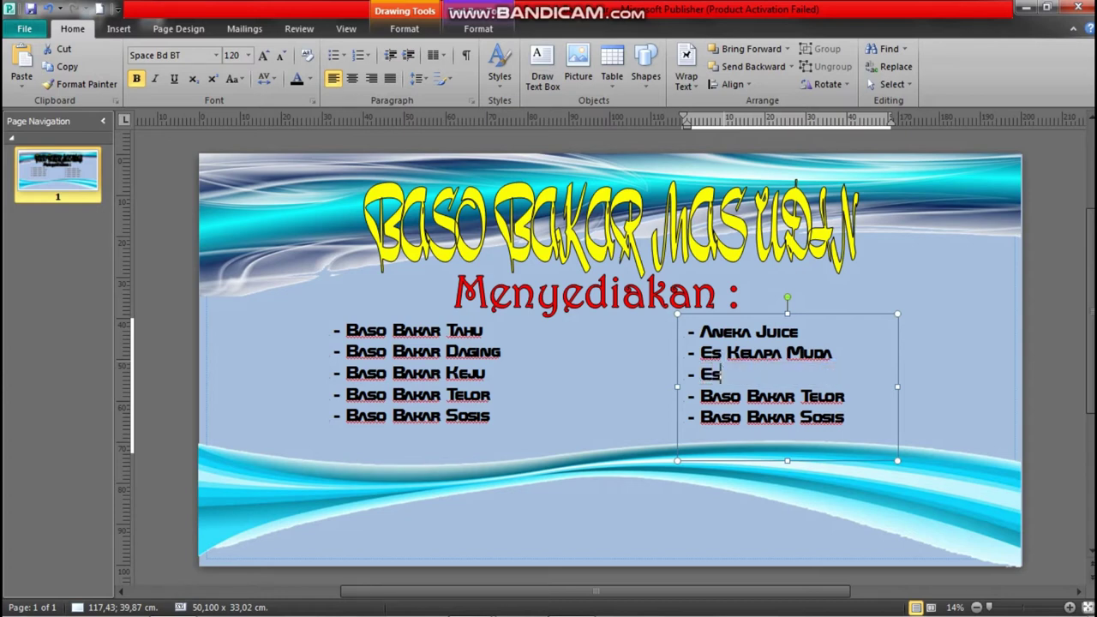
pyautogui.write(' kofyor')
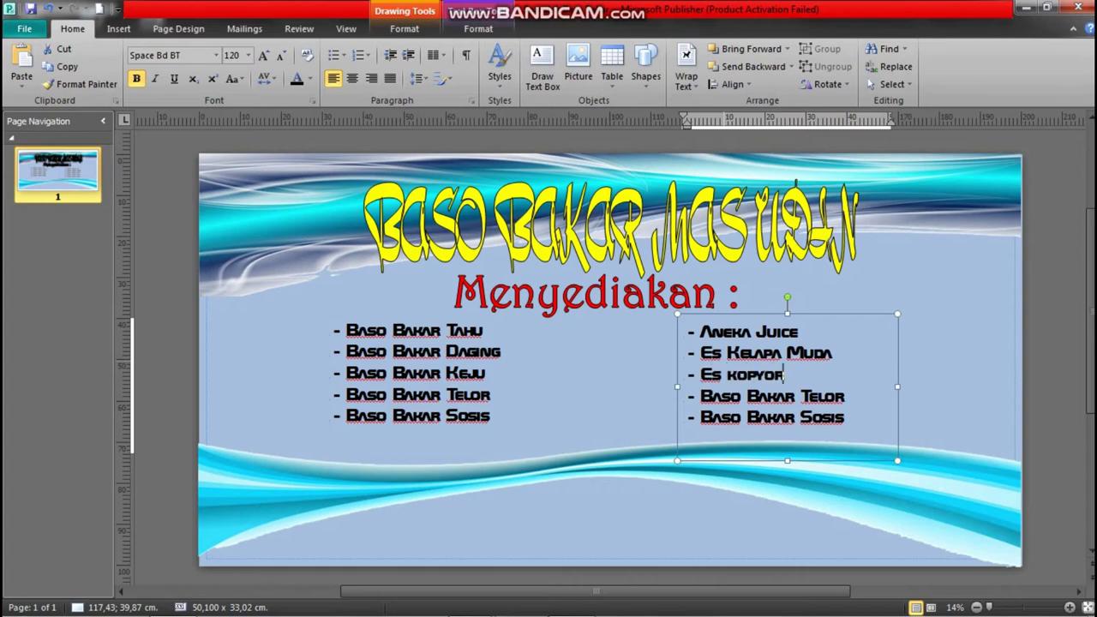
# Step: Replace "Baso Bakar Telor" in the duplicated list with "Es Teh"
pyautogui.press('Up')
pyautogui.click(702, 396)
pyautogui.hotkey('shift', 'Right')
pyautogui.hotkey('shift', 'Right')
pyautogui.hotkey('shift', 'Right')
pyautogui.hotkey('shift', 'Right')
pyautogui.hotkey('shift', 'Right')
pyautogui.hotkey('shift', 'Right')
pyautogui.hotkey('shift', 'Right')
pyautogui.hotkey('shift', 'Right')
pyautogui.hotkey('shift', 'Right')
pyautogui.hotkey('shift', 'Right')
pyautogui.hotkey('shift', 'Right')
pyautogui.hotkey('shift', 'Right')
pyautogui.hotkey('shift', 'Right')
pyautogui.hotkey('shift', 'Right')
pyautogui.hotkey('shift', 'Right')
pyautogui.hotkey('shift', 'Right')
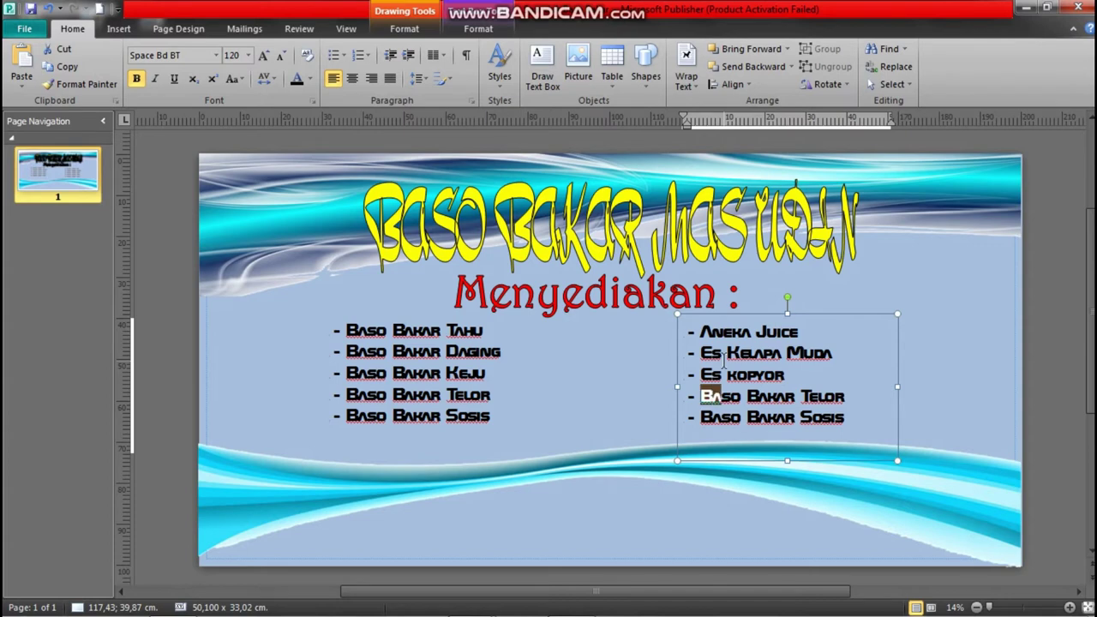
pyautogui.write('Es')
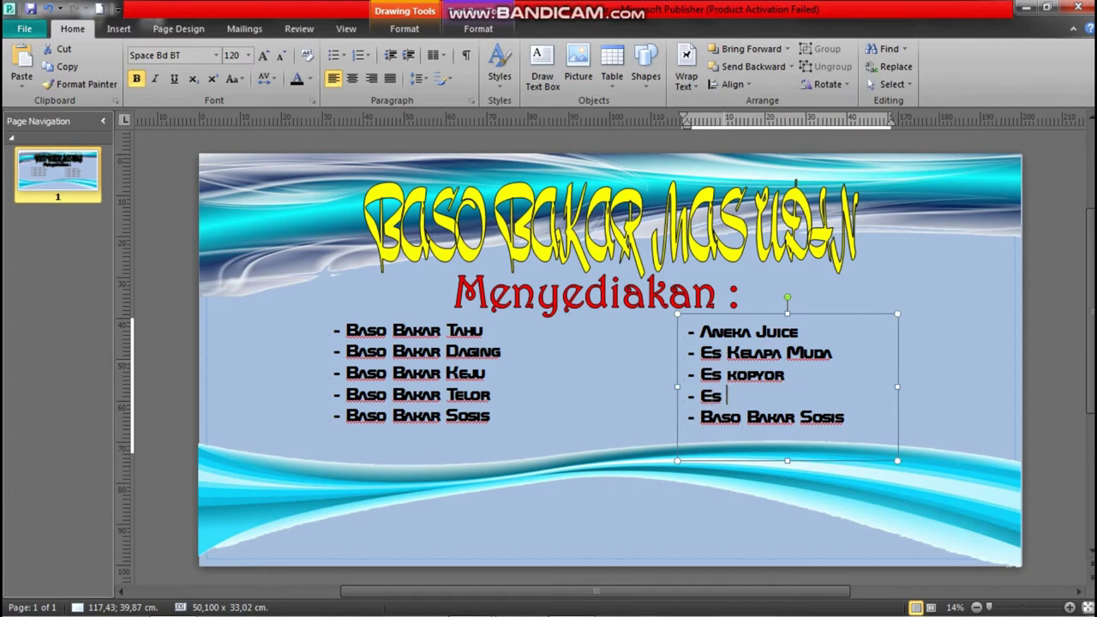
pyautogui.write(' Teh')
# Step: Replace "Baso Bakar Sosis" in the duplicated list with "Kopi", add an undashed line "Dsb" below it and deselect the text box
pyautogui.press('Down')
pyautogui.press('Home')
pyautogui.hotkey('shift', 'Right')
pyautogui.hotkey('shift', 'Right')
pyautogui.hotkey('shift', 'Right')
pyautogui.hotkey('shift', 'Right')
pyautogui.hotkey('shift', 'Right')
pyautogui.hotkey('shift', 'Right')
pyautogui.hotkey('shift', 'Right')
pyautogui.hotkey('shift', 'Right')
pyautogui.hotkey('shift', 'Right')
pyautogui.hotkey('shift', 'Right')
pyautogui.hotkey('shift', 'Right')
pyautogui.hotkey('shift', 'Right')
pyautogui.hotkey('shift', 'Right')
pyautogui.hotkey('shift', 'Right')
pyautogui.hotkey('shift', 'Right')
pyautogui.hotkey('shift', 'Right')
pyautogui.write('Kopi ')
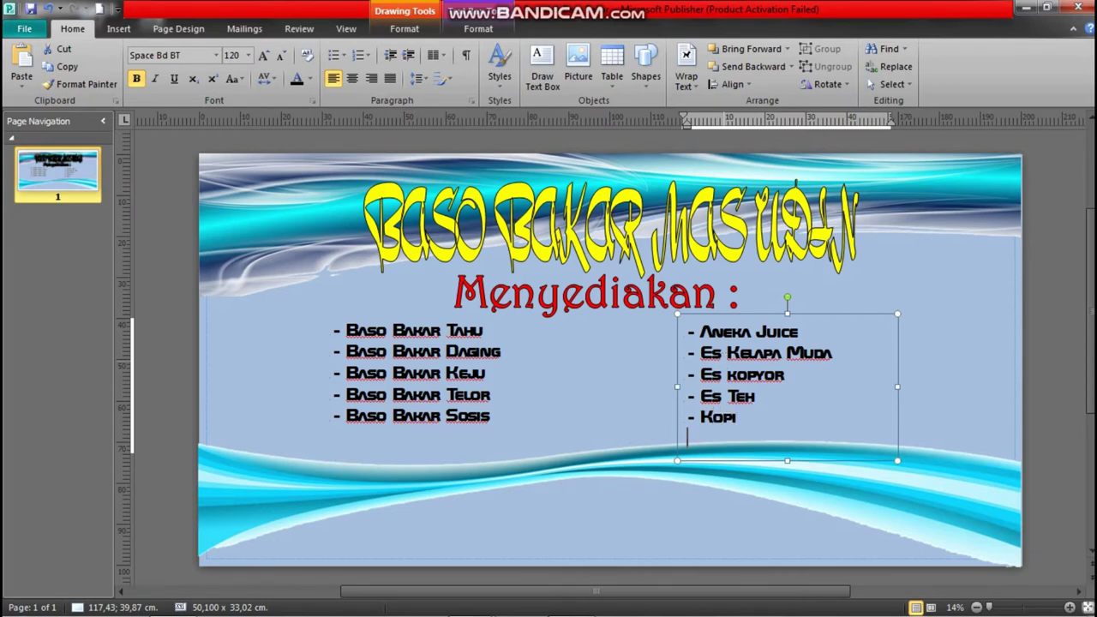
pyautogui.write('Dse')
pyautogui.click(647, 387)
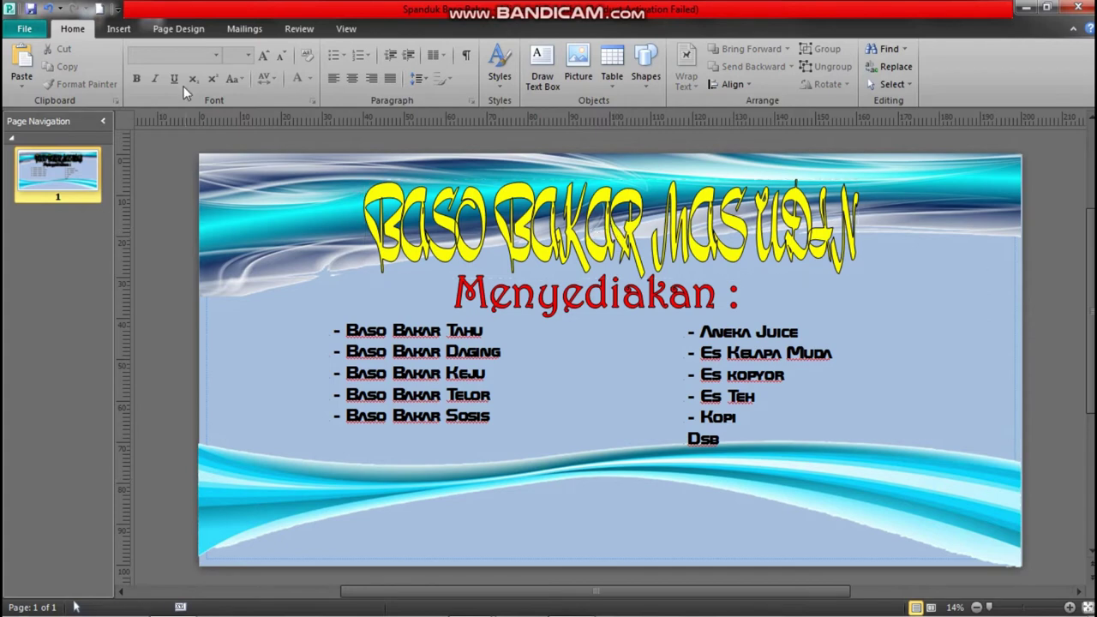
# Step: Insert WordArt in the first plain style reading "Bisa Pesan Via Telfon :" followed by the masked phone number
pyautogui.click(118, 29)
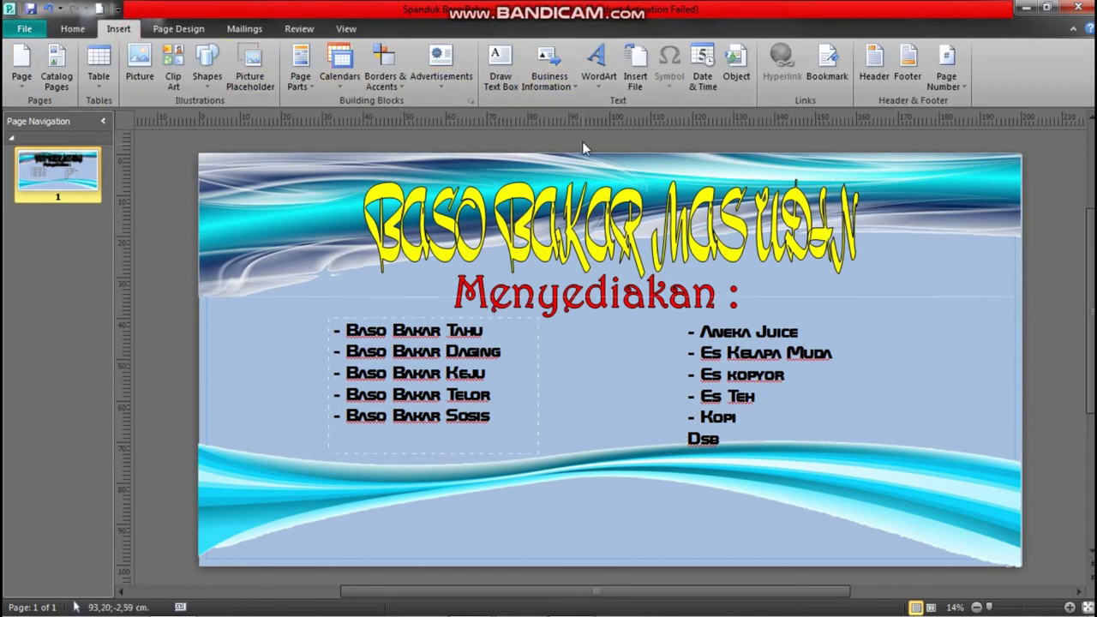
pyautogui.click(603, 75)
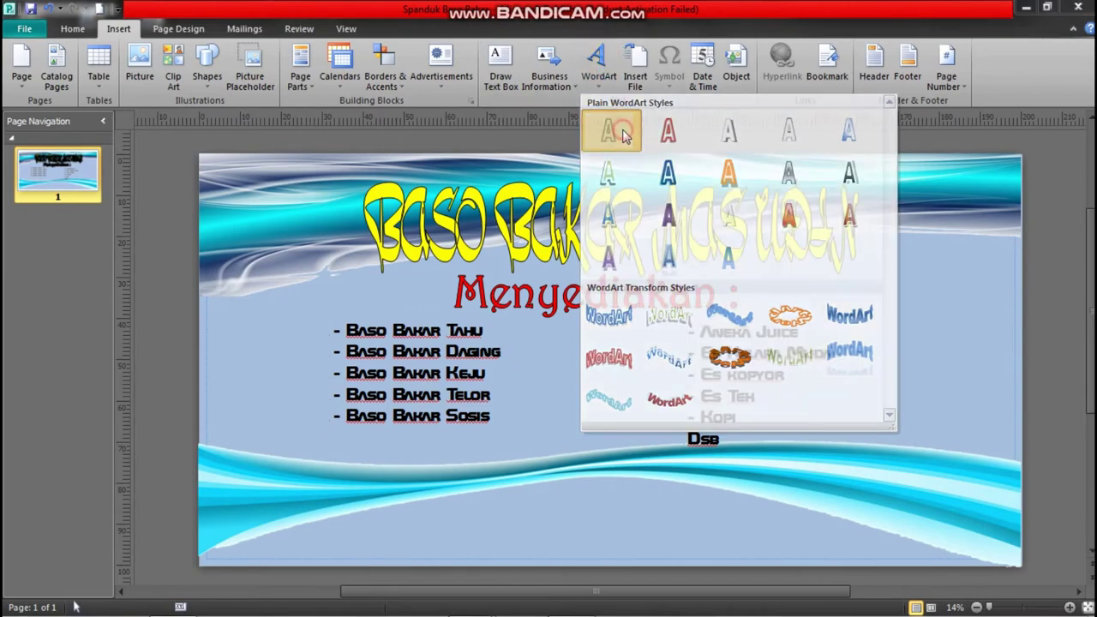
pyautogui.click(607, 130)
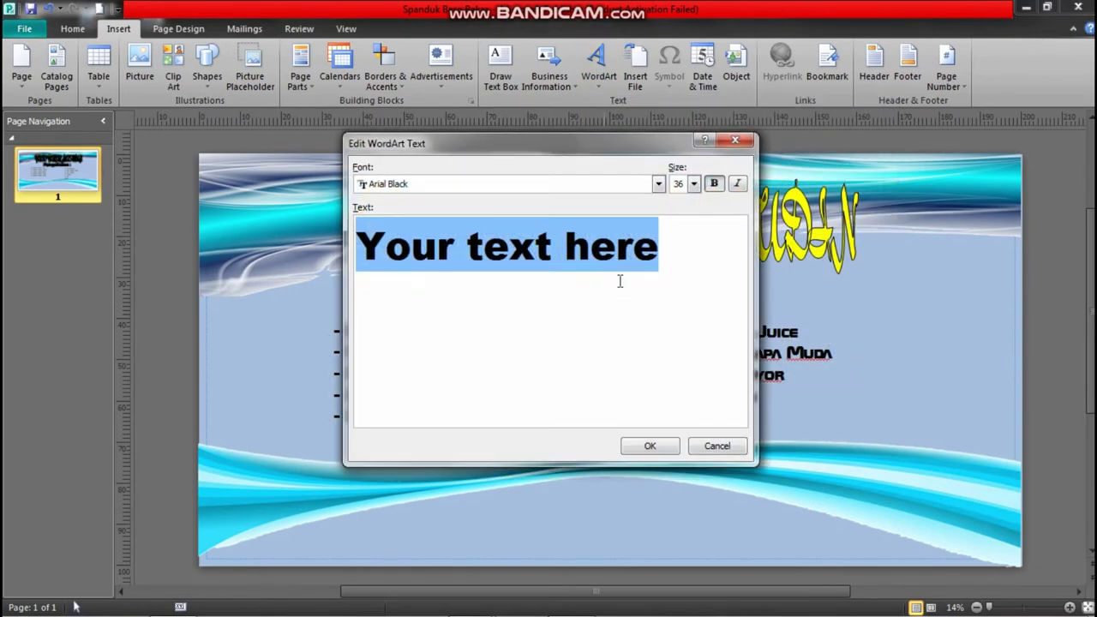
pyautogui.write('Bisa')
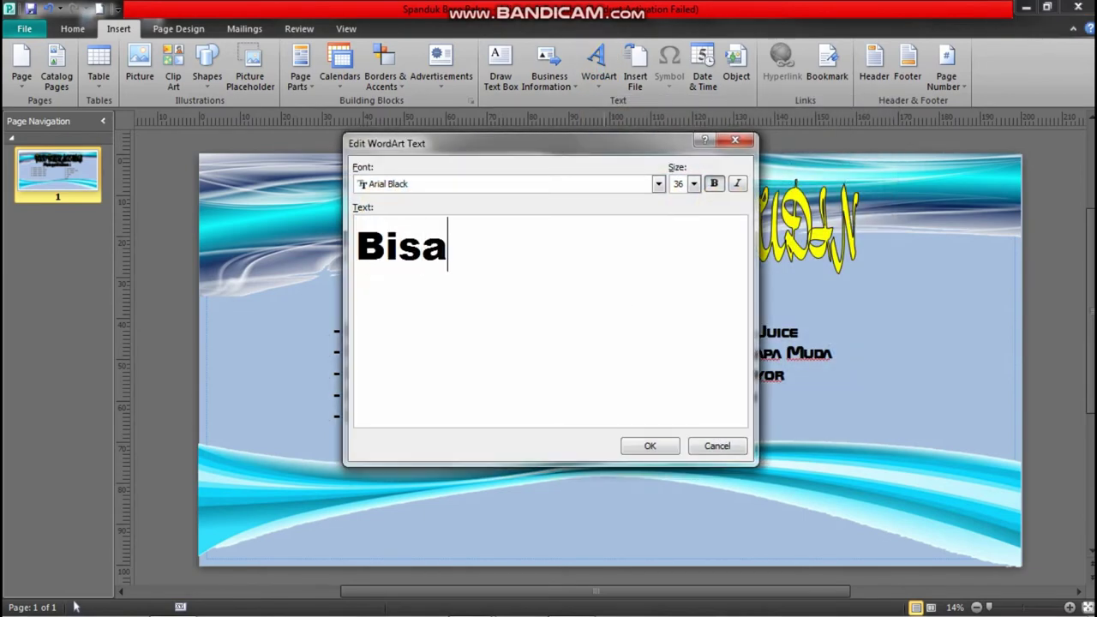
pyautogui.write(' Pesan')
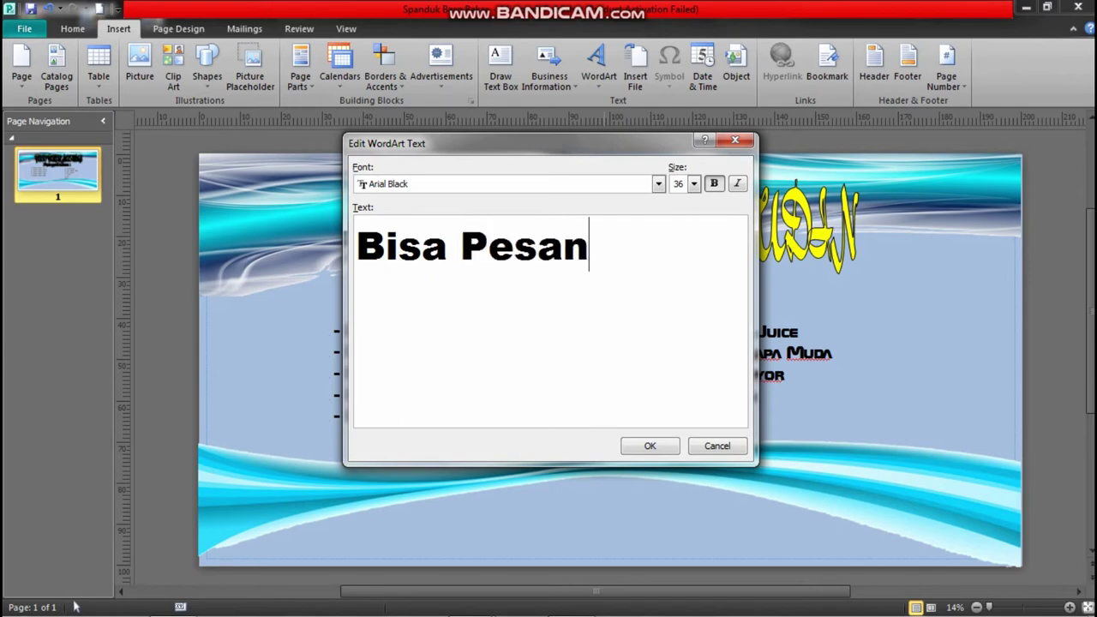
pyautogui.write(' Via T')
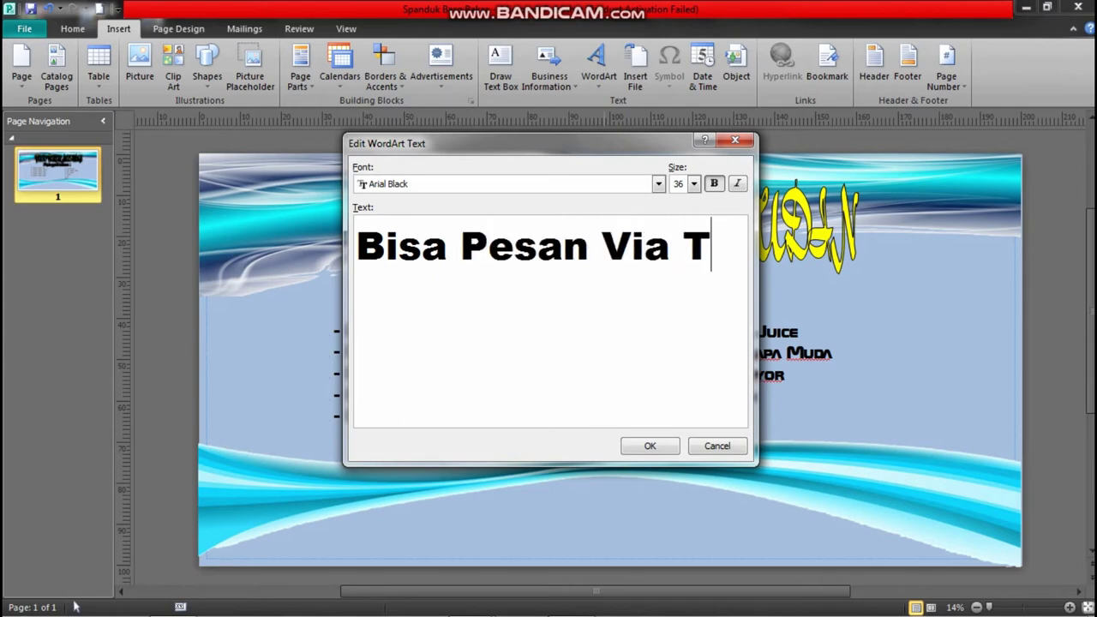
pyautogui.write('el')
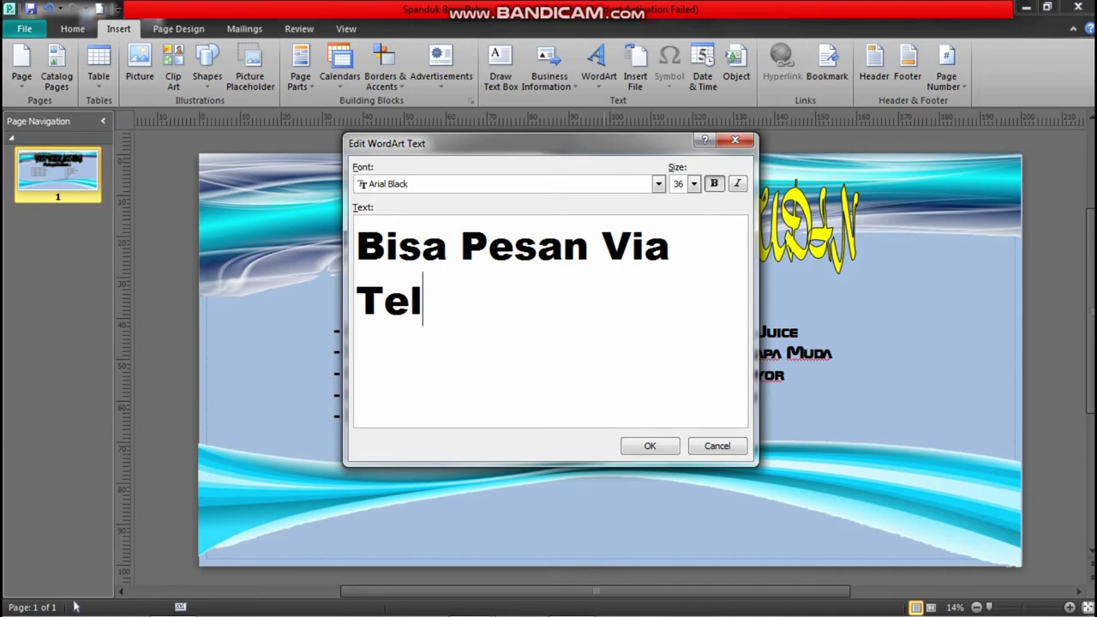
pyautogui.write('fon')
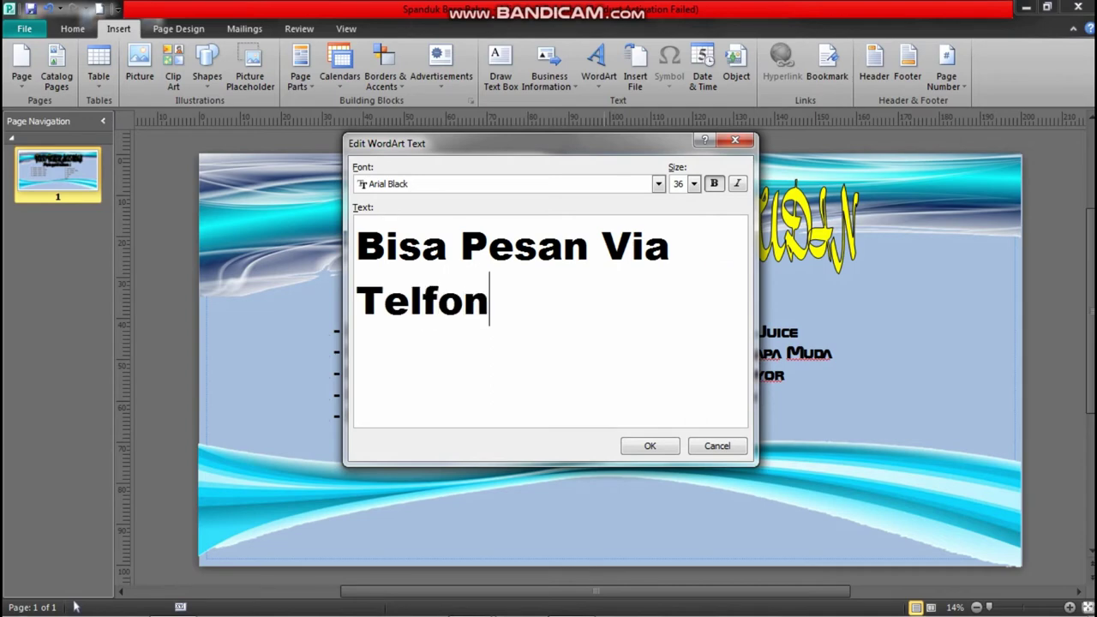
pyautogui.write(' : 0')
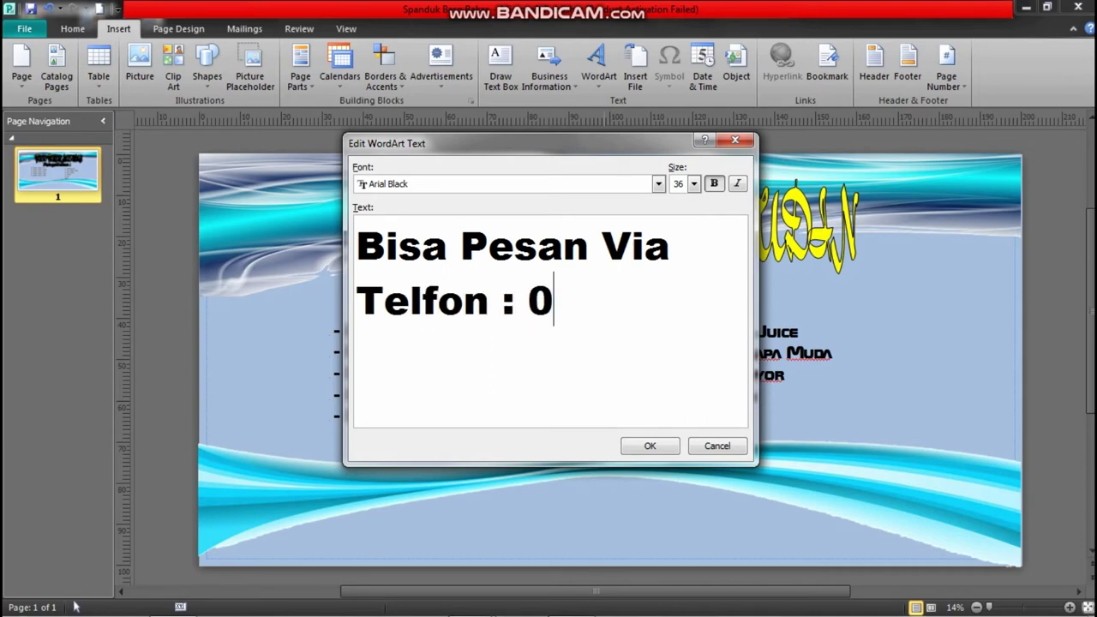
pyautogui.write('82xxxx')
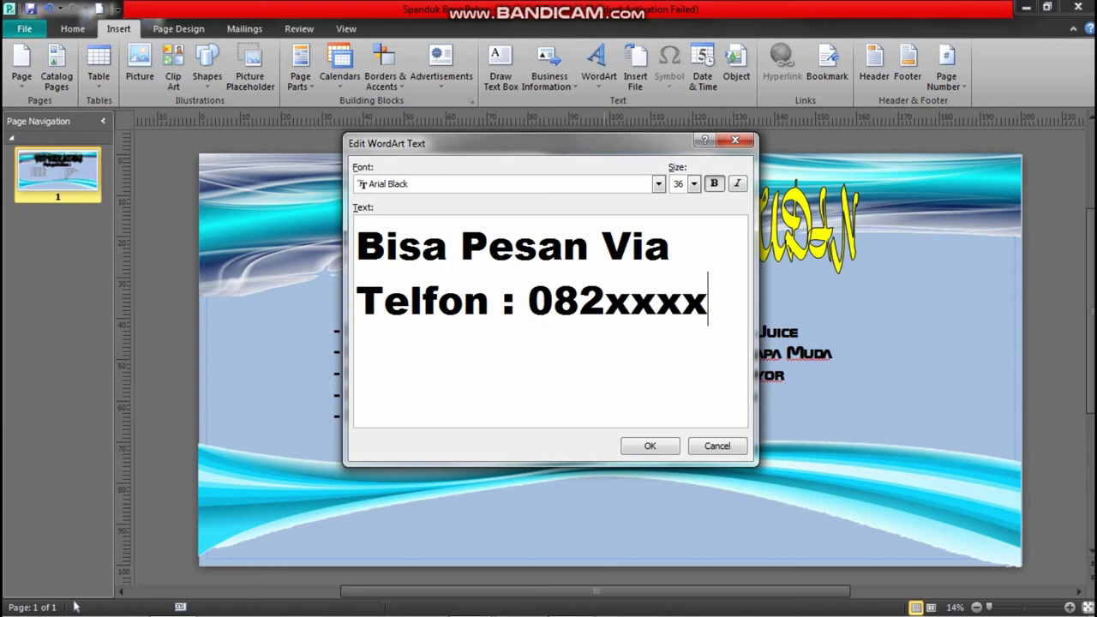
pyautogui.write('xxxxx')
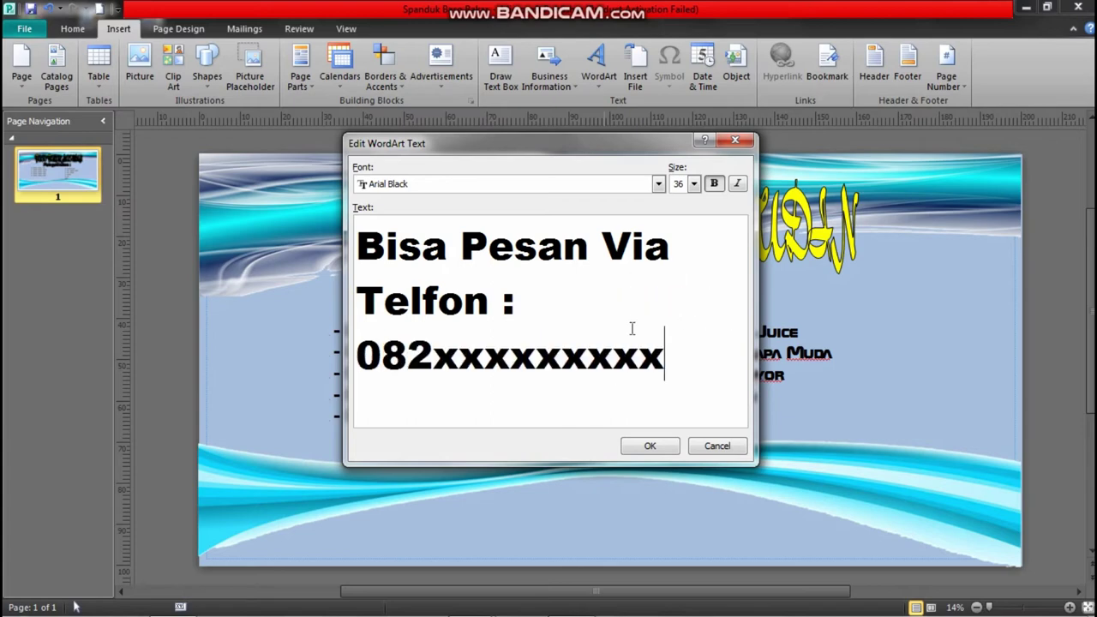
pyautogui.click(651, 445)
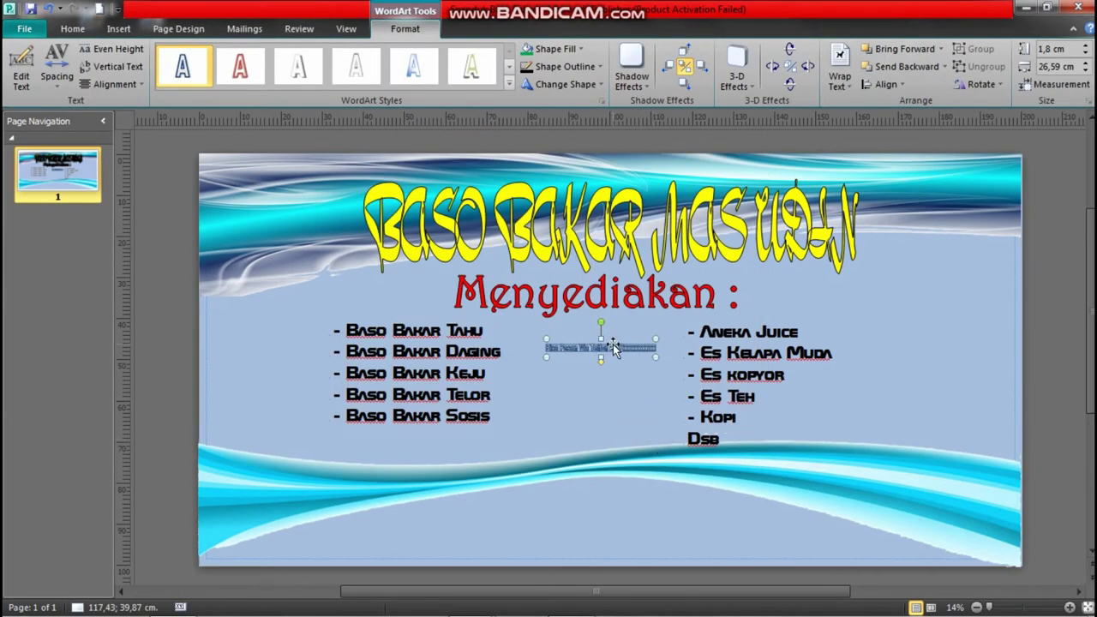
# Step: Move the ordering WordArt onto the lower curve and set its font size to 96
pyautogui.moveTo(613, 351); pyautogui.dragTo(588, 464)
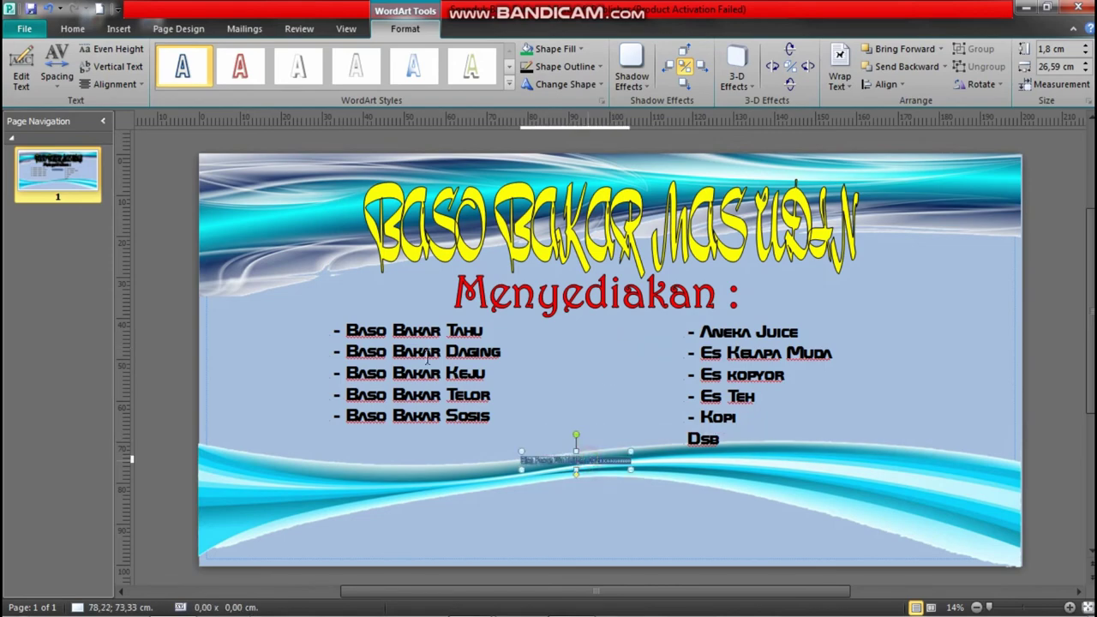
pyautogui.click(31, 80)
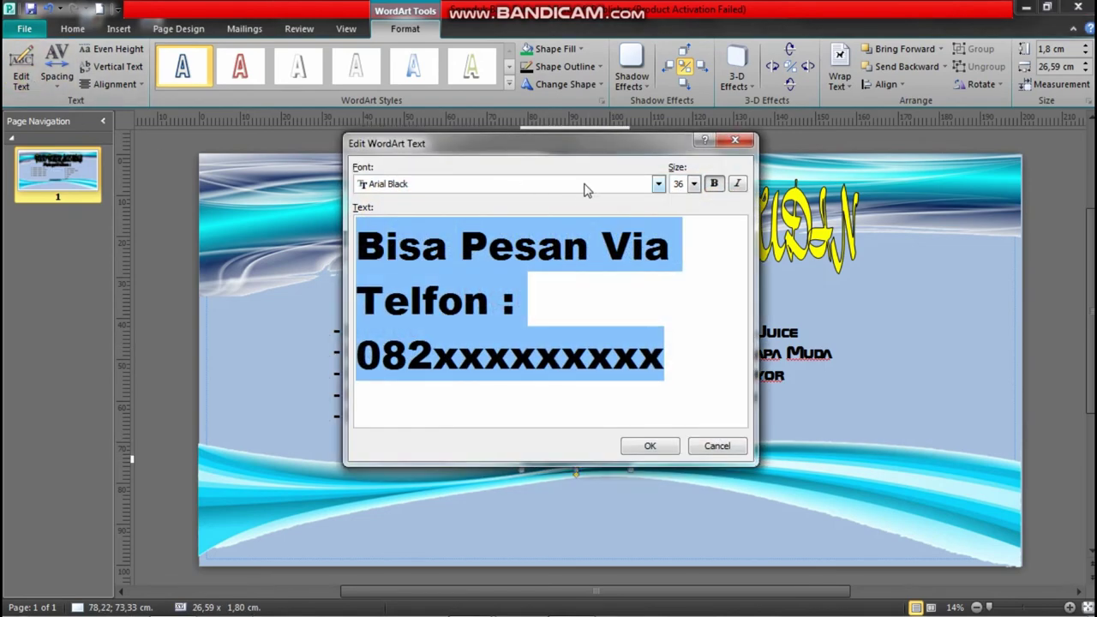
pyautogui.click(694, 184)
pyautogui.moveTo(694, 227); pyautogui.dragTo(698, 282)
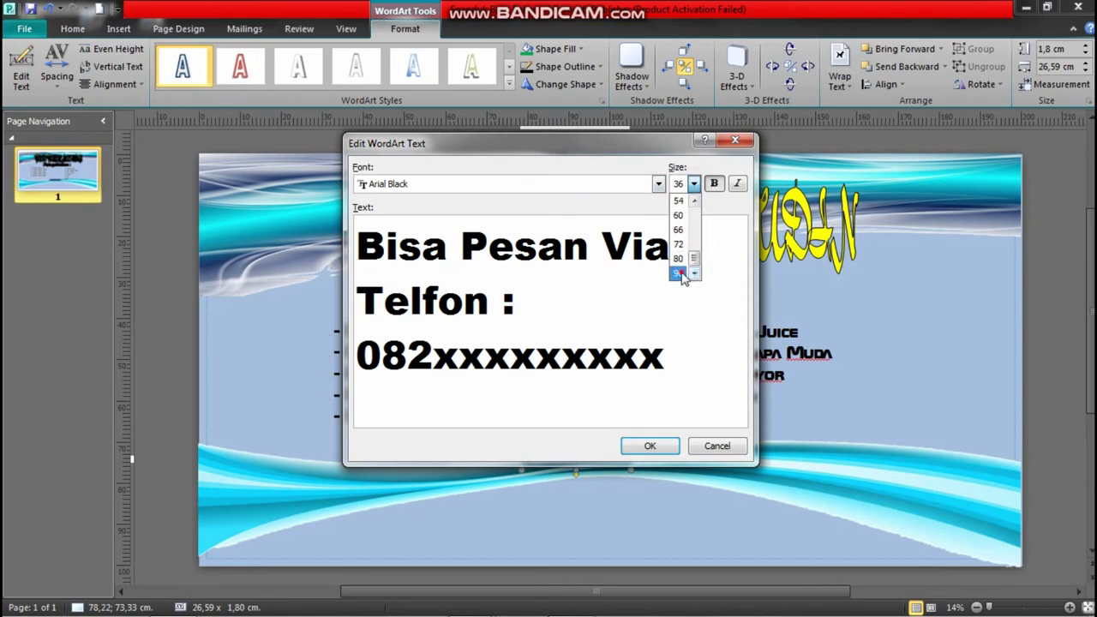
pyautogui.click(681, 271)
pyautogui.click(649, 446)
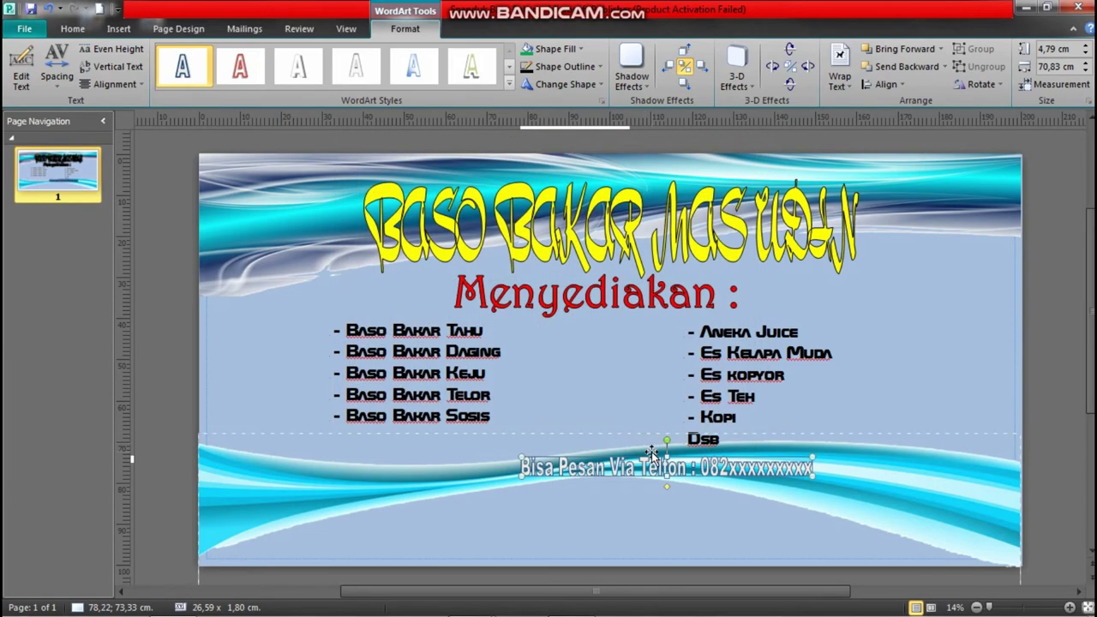
# Step: Enlarge the ordering WordArt to about 104 x 9.3 cm and position it centrally just below the two lists
pyautogui.moveTo(686, 471); pyautogui.dragTo(589, 474)
pyautogui.moveTo(718, 486); pyautogui.dragTo(784, 490)
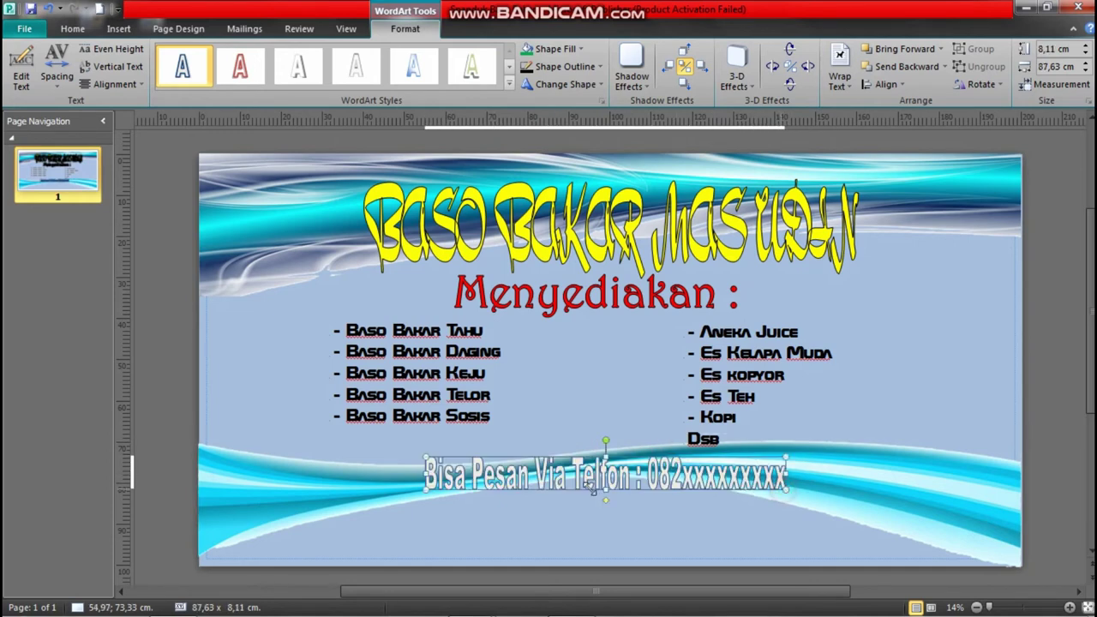
pyautogui.moveTo(425, 493); pyautogui.dragTo(356, 501)
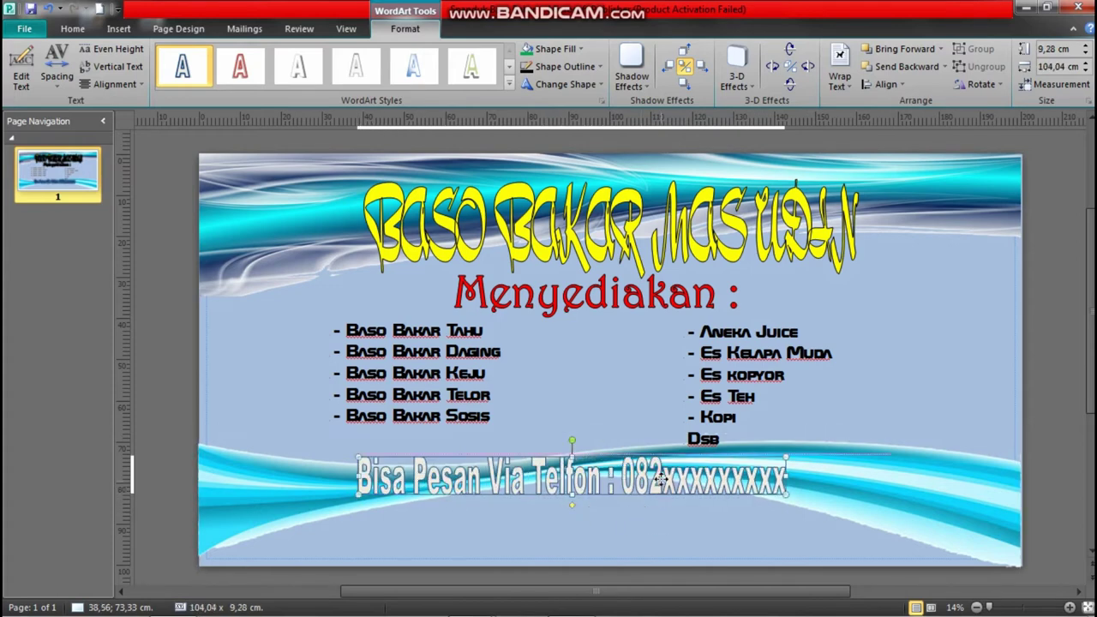
pyautogui.moveTo(660, 478); pyautogui.dragTo(663, 471)
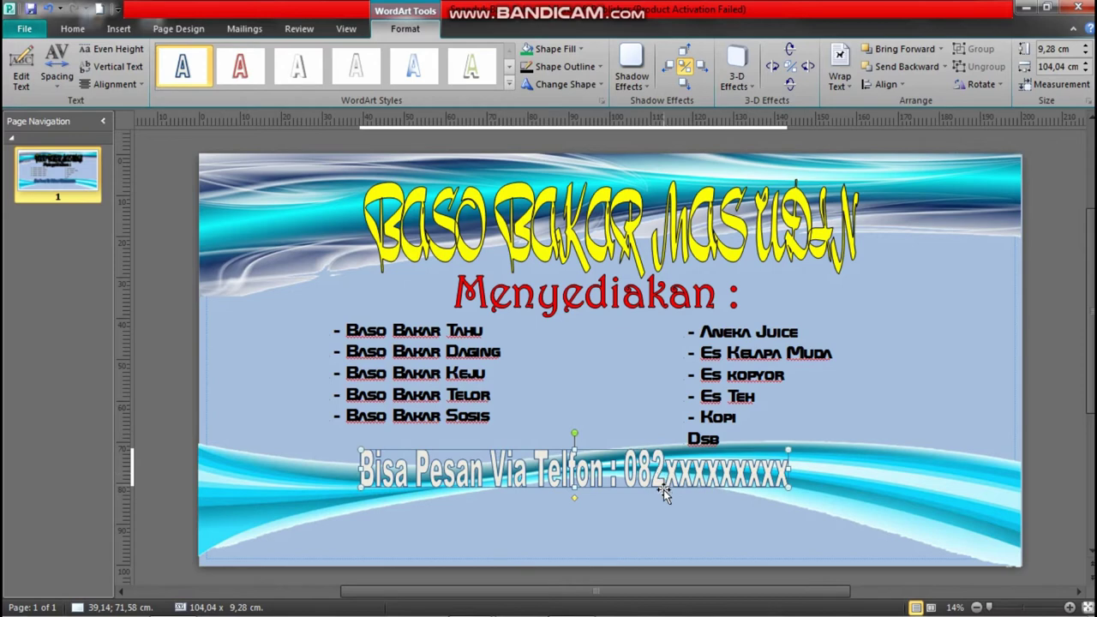
pyautogui.rightClick(664, 508)
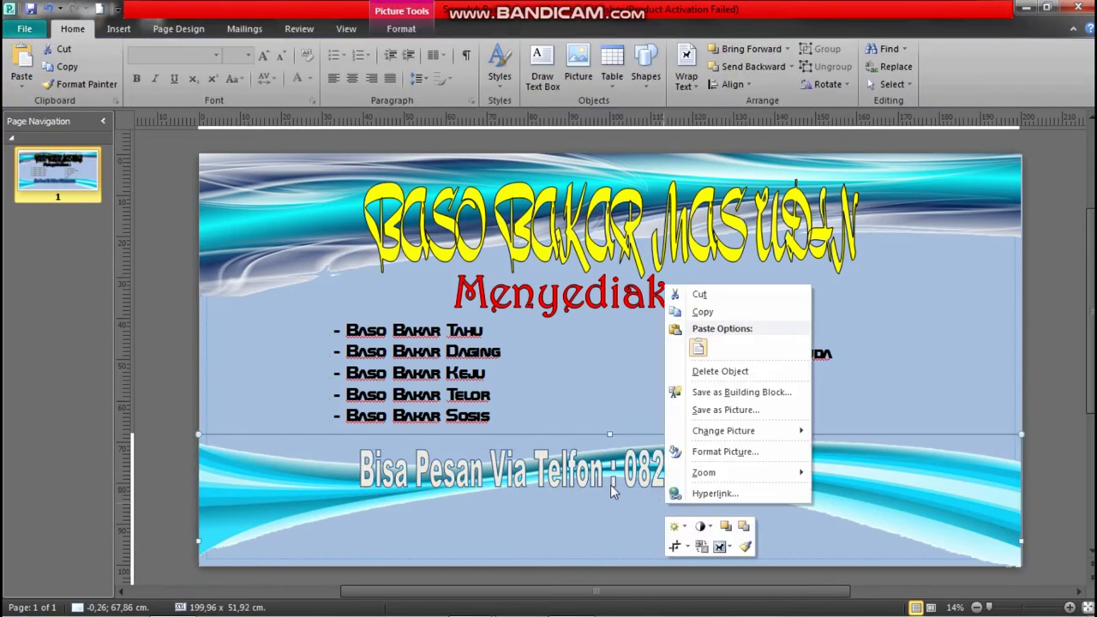
pyautogui.click(610, 484)
pyautogui.rightClick(558, 507)
pyautogui.click(540, 465)
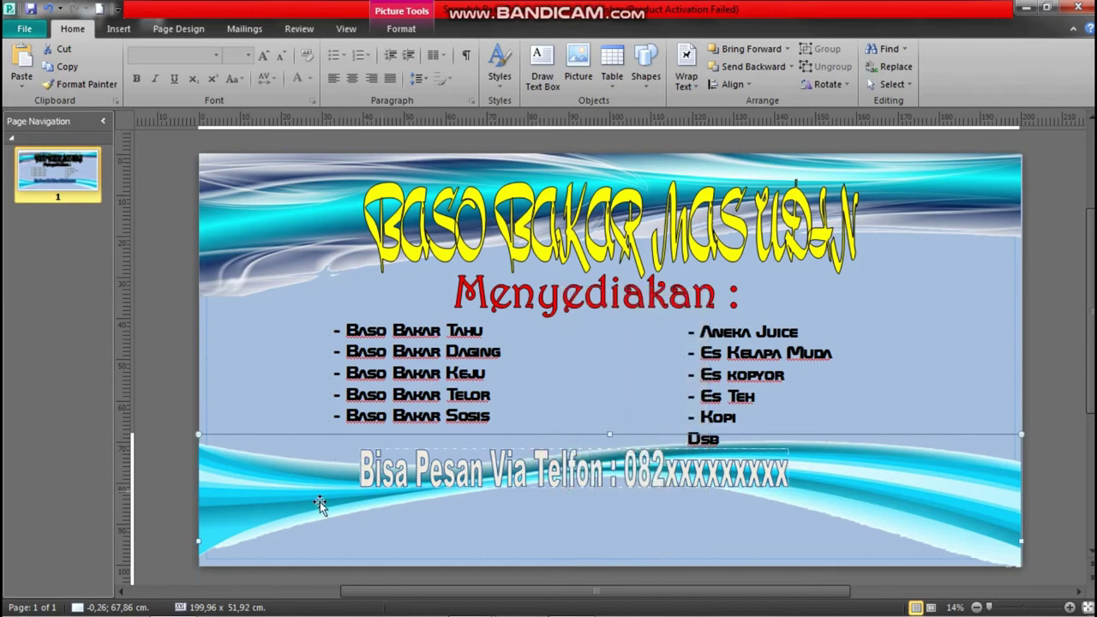
pyautogui.rightClick(886, 395)
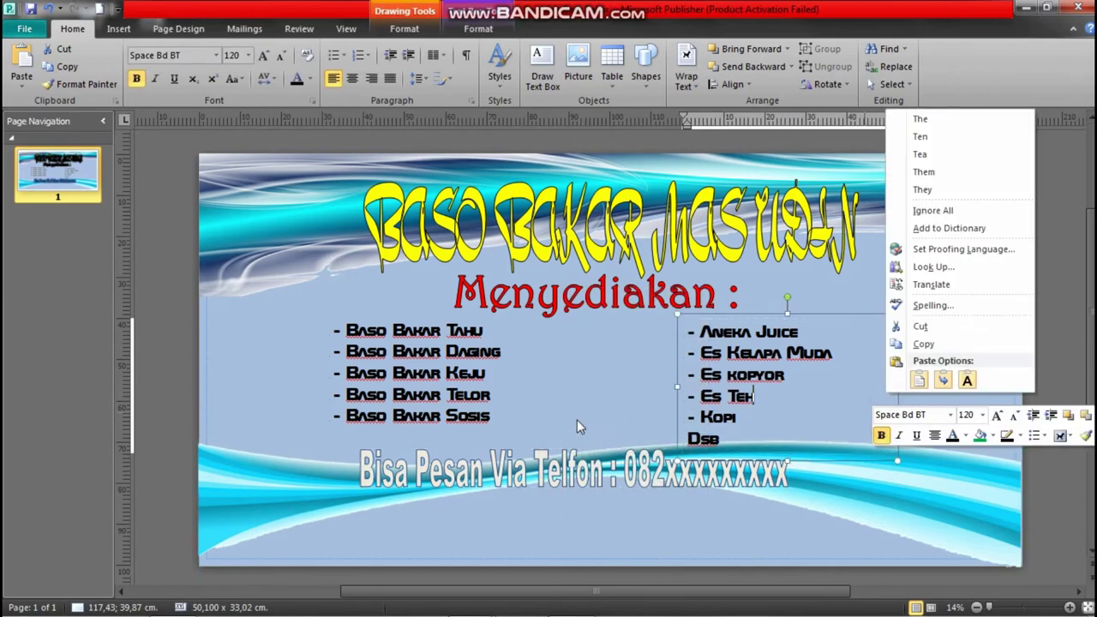
pyautogui.press('Escape')
# Step: Draw a rectangle about 152.6 x 13.1 cm and place it directly beneath the ordering WordArt
pyautogui.click(118, 29)
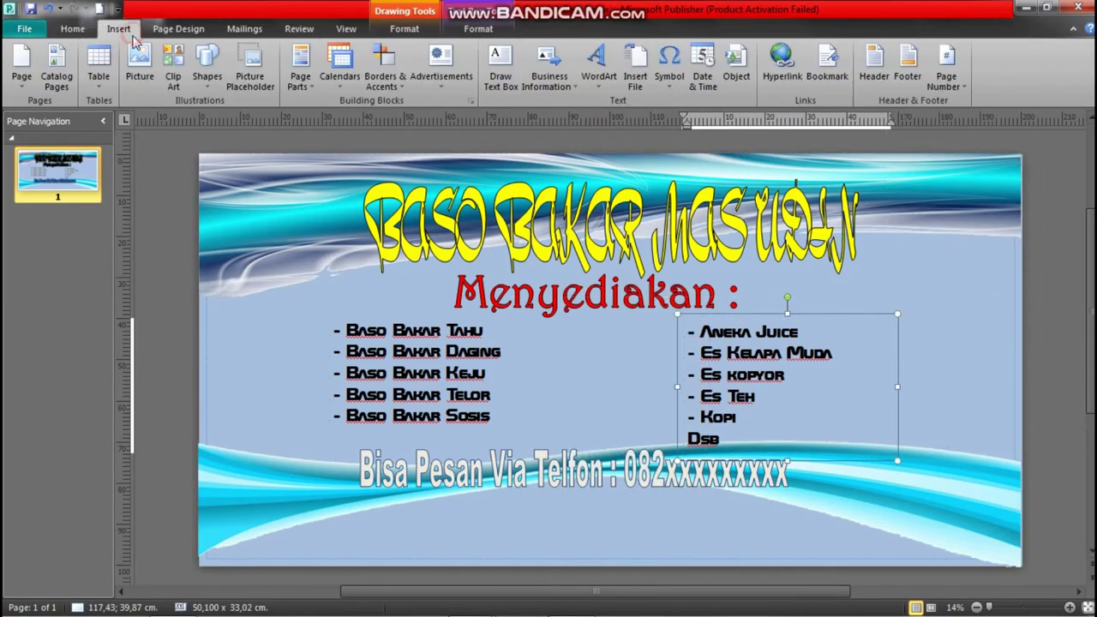
pyautogui.click(206, 67)
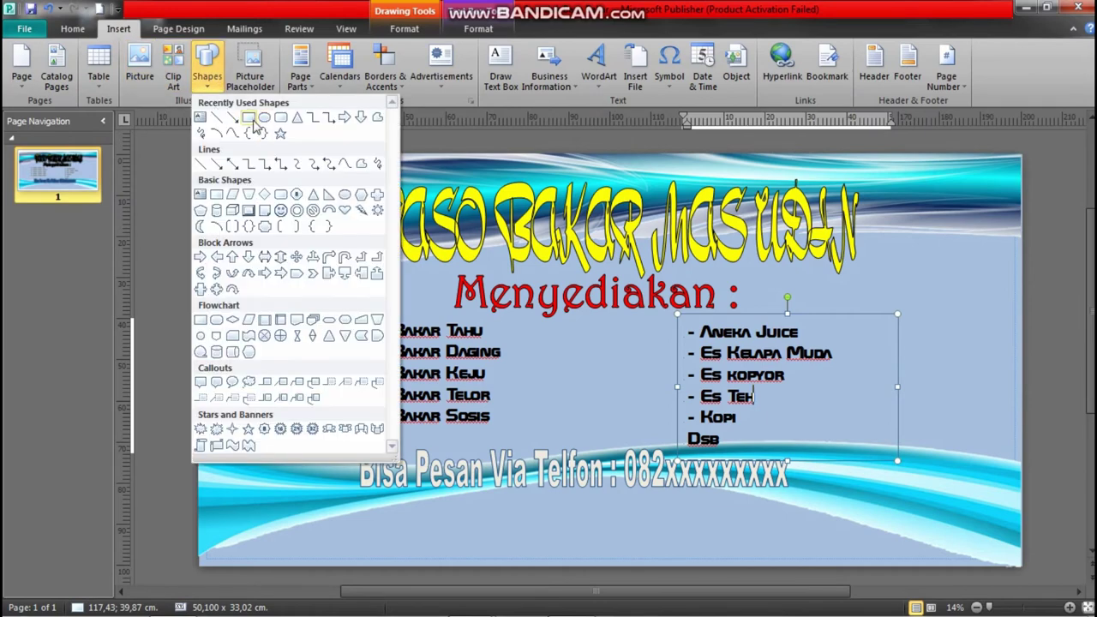
pyautogui.click(249, 117)
pyautogui.moveTo(276, 482); pyautogui.dragTo(904, 535)
pyautogui.click(799, 482)
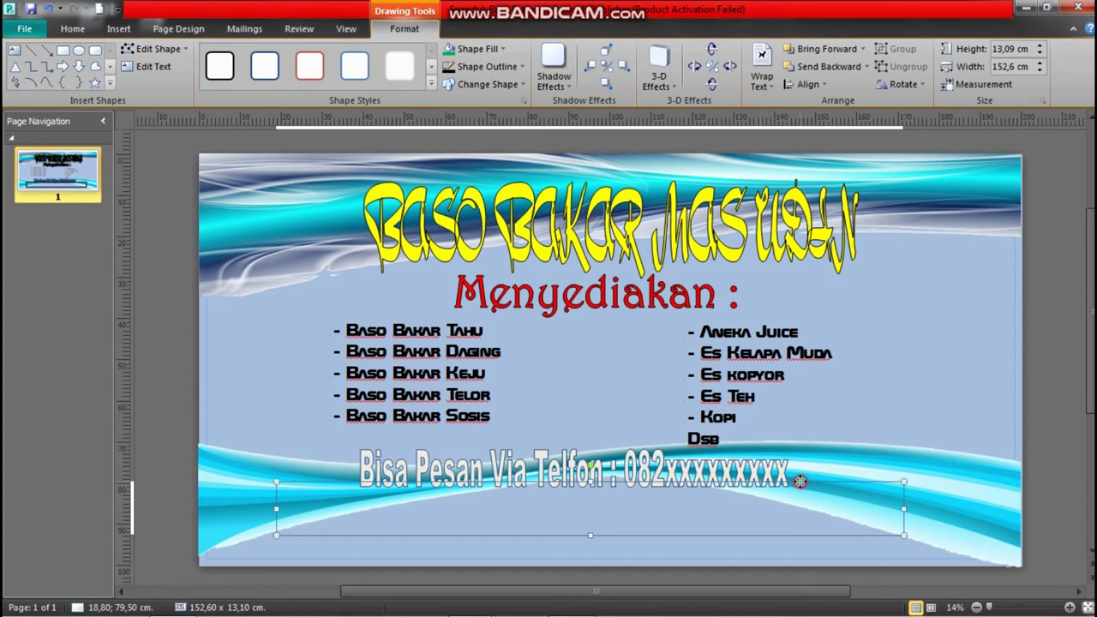
pyautogui.moveTo(803, 492); pyautogui.dragTo(803, 496)
# Step: Fill the rectangle beneath the ordering text with standard green
pyautogui.click(431, 84)
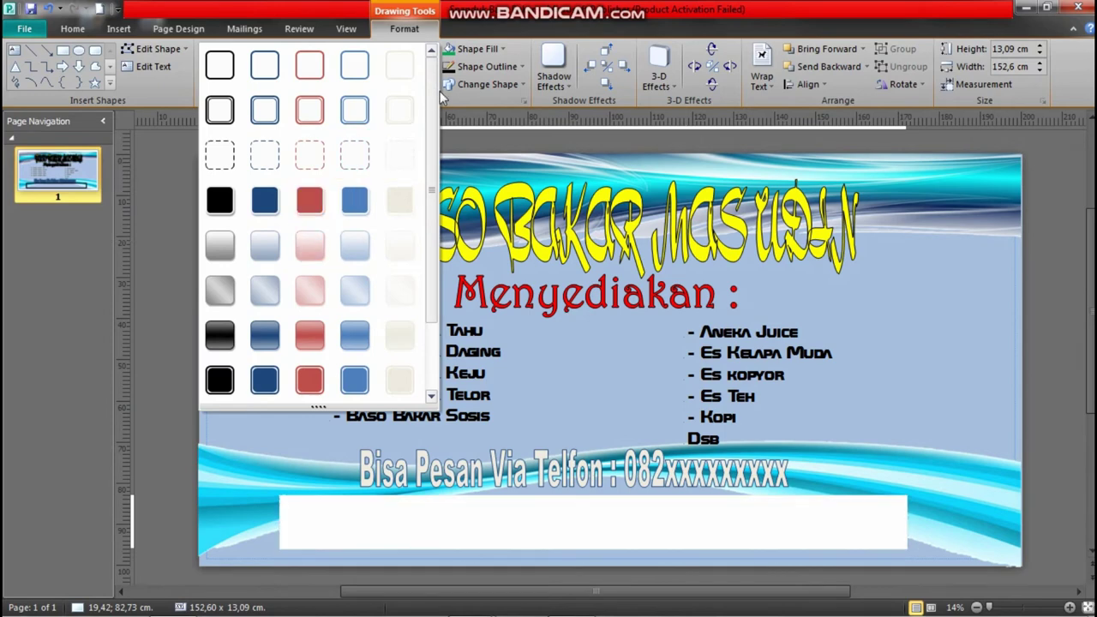
pyautogui.click(490, 53)
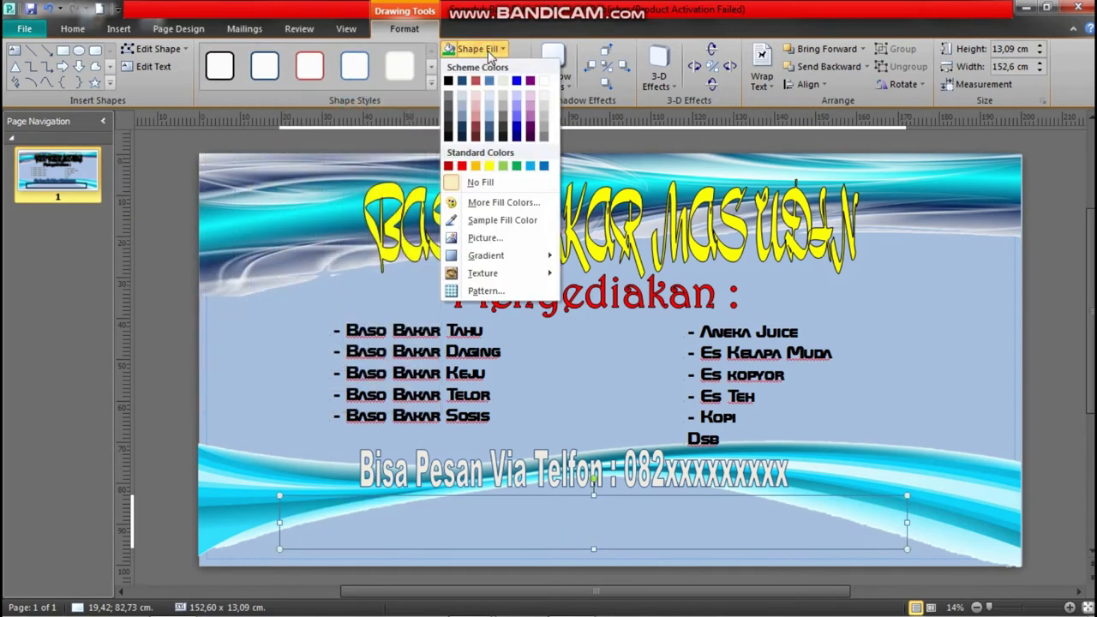
pyautogui.click(518, 167)
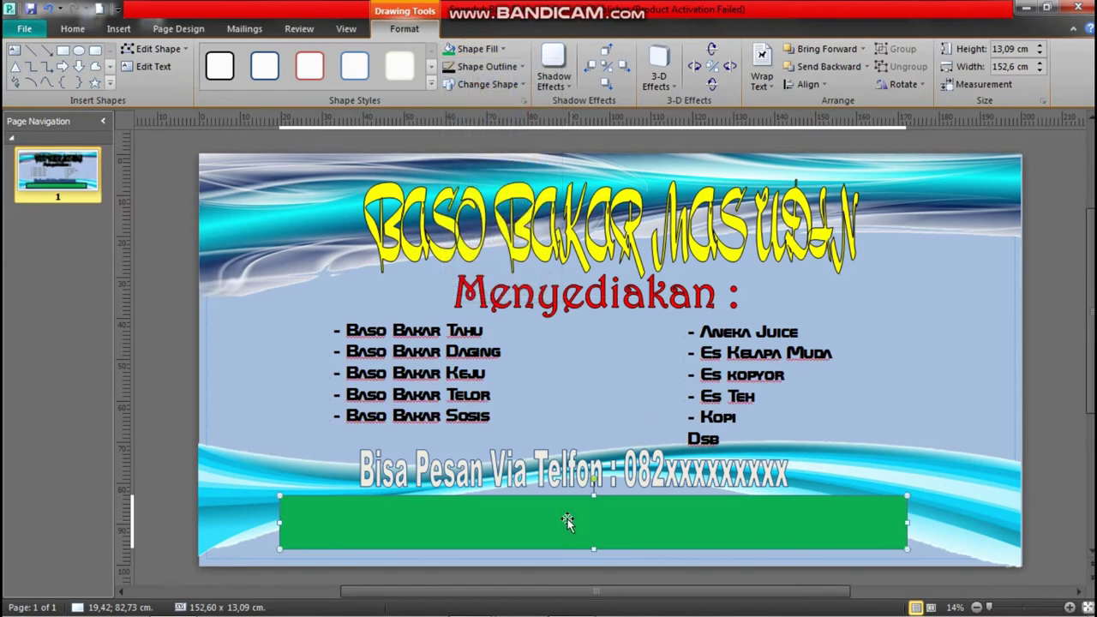
# Step: Add text to the green rectangle at font size 100 and enter the stall's address on two lines, starting with "Alamat :"
pyautogui.click(73, 29)
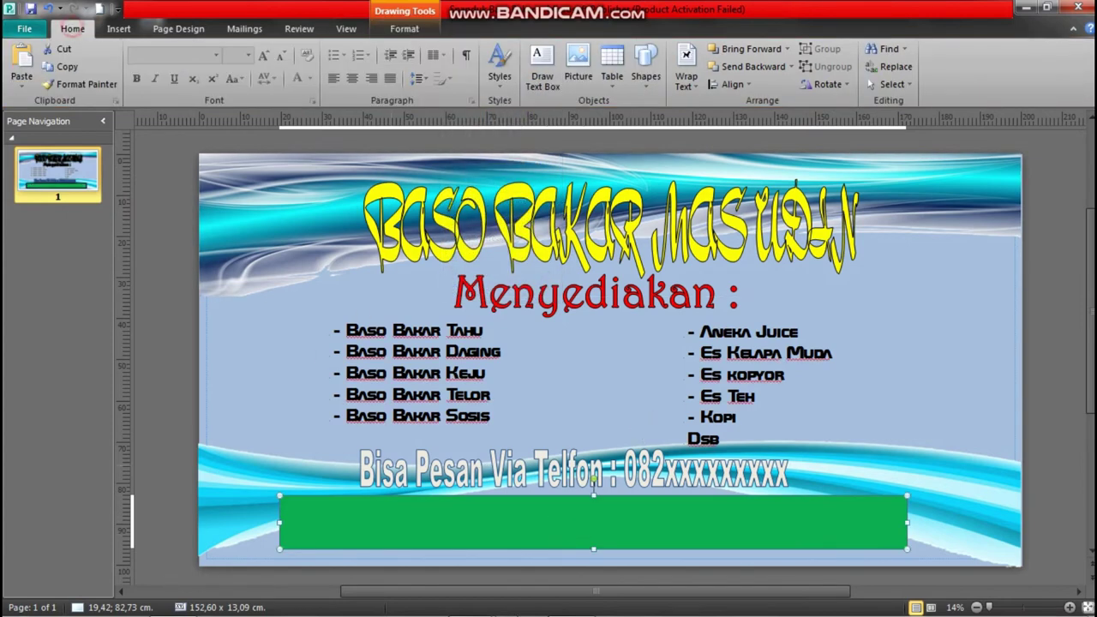
pyautogui.rightClick(491, 527)
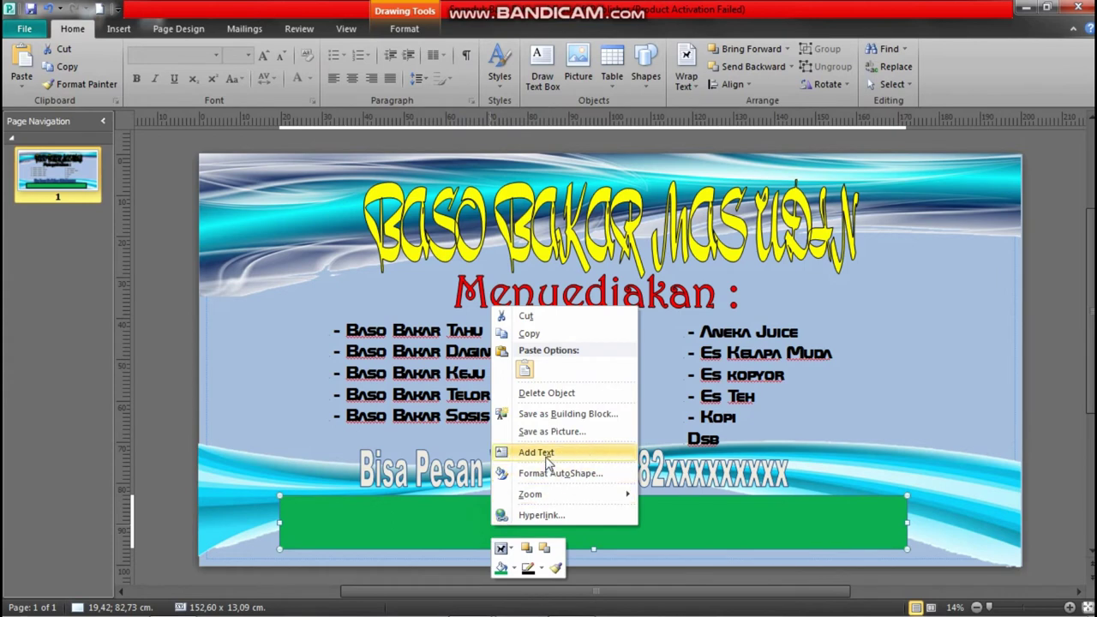
pyautogui.click(531, 483)
pyautogui.click(502, 522)
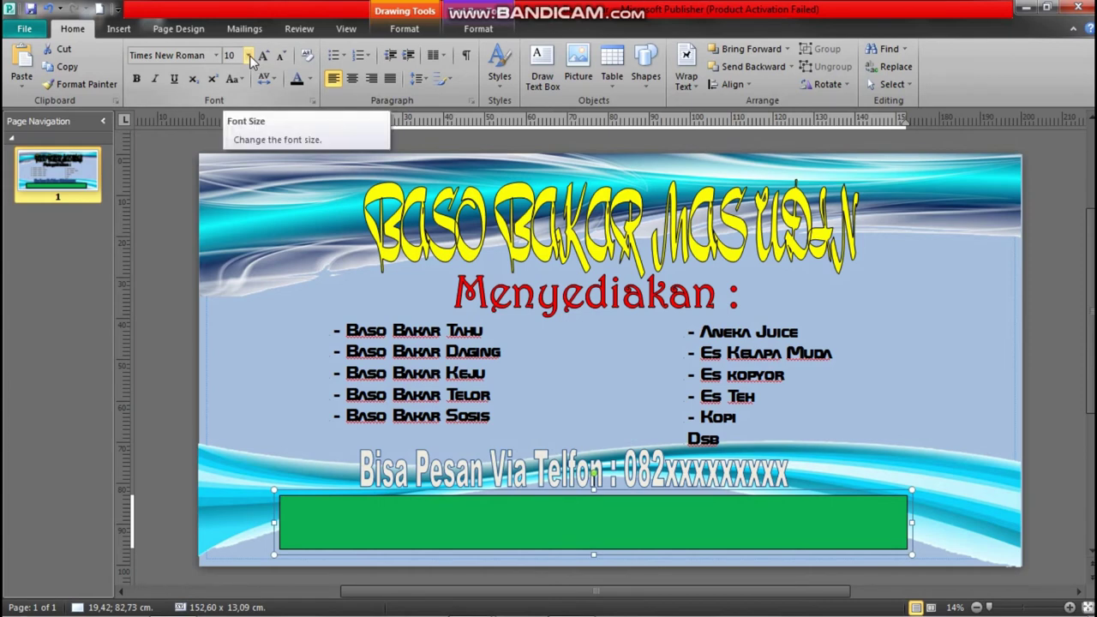
pyautogui.click(249, 56)
pyautogui.write('100')
pyautogui.click(322, 510)
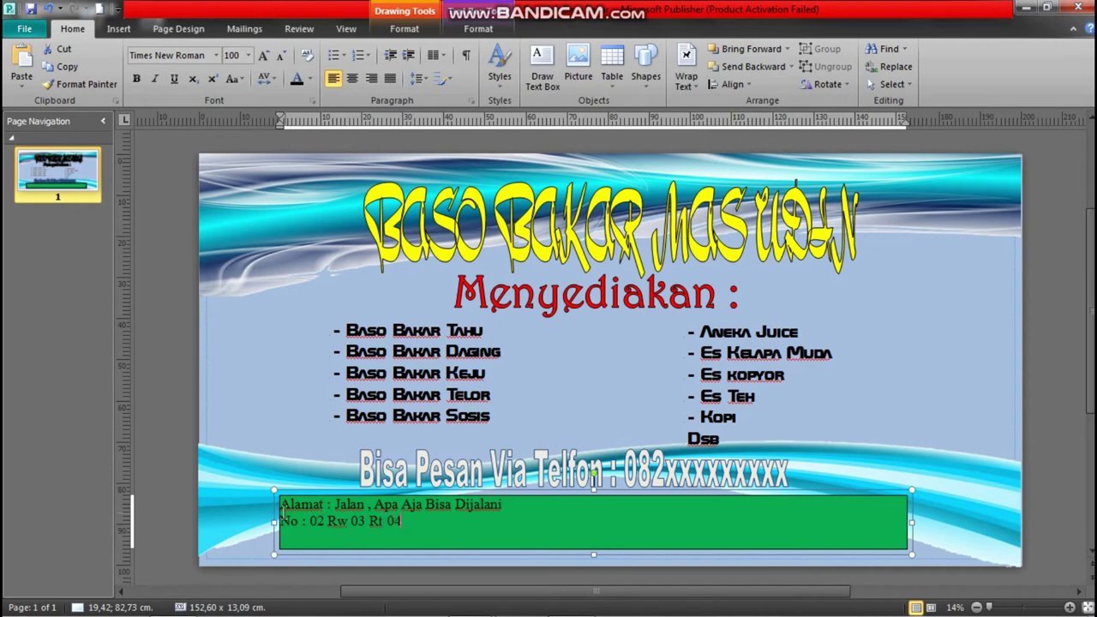
# Step: Centre the first line of the address in the green rectangle
pyautogui.moveTo(284, 506)
pyautogui.mouseDown()
pyautogui.moveTo(399, 509)
pyautogui.moveTo(418, 529)
pyautogui.moveTo(283, 502)
pyautogui.mouseUp()
pyautogui.click(422, 537)
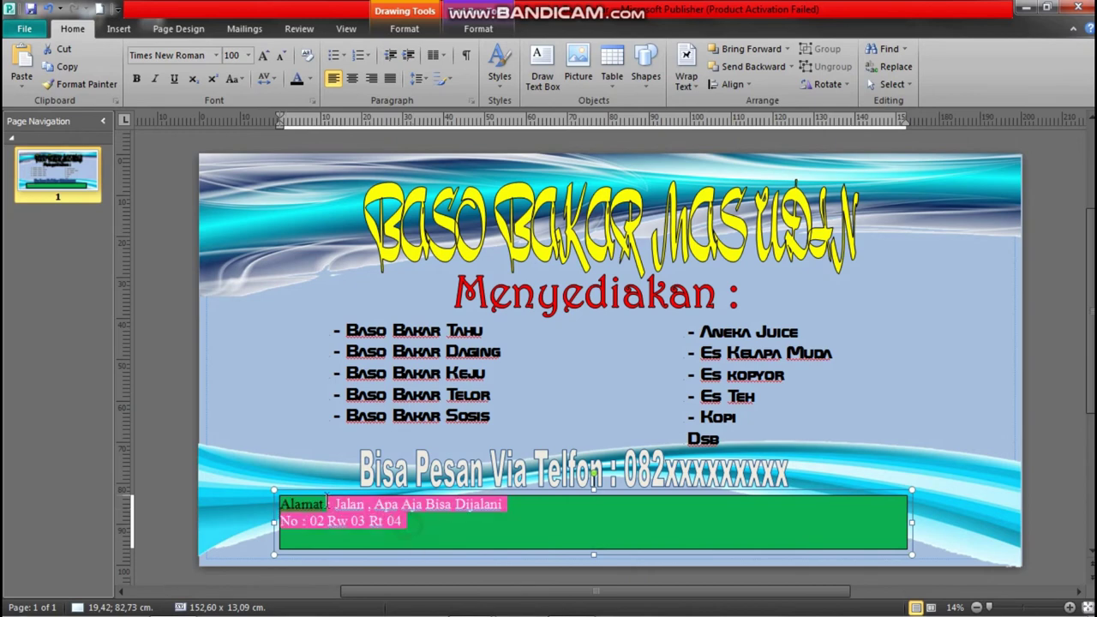
pyautogui.press('Escape')
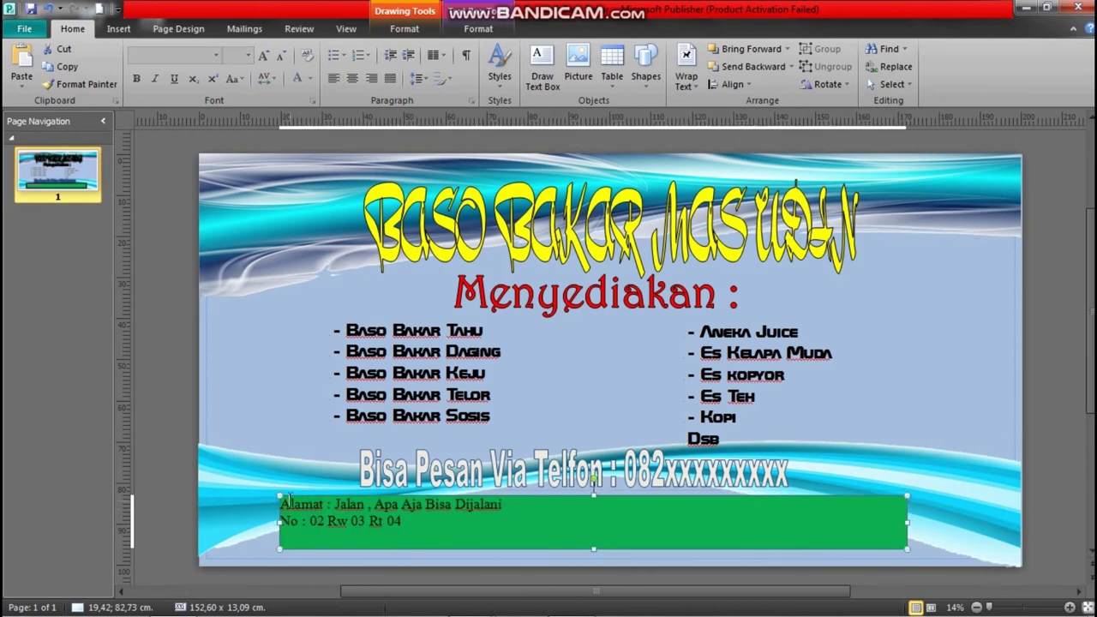
pyautogui.click(288, 504)
pyautogui.hotkey('ctrl', 'e')
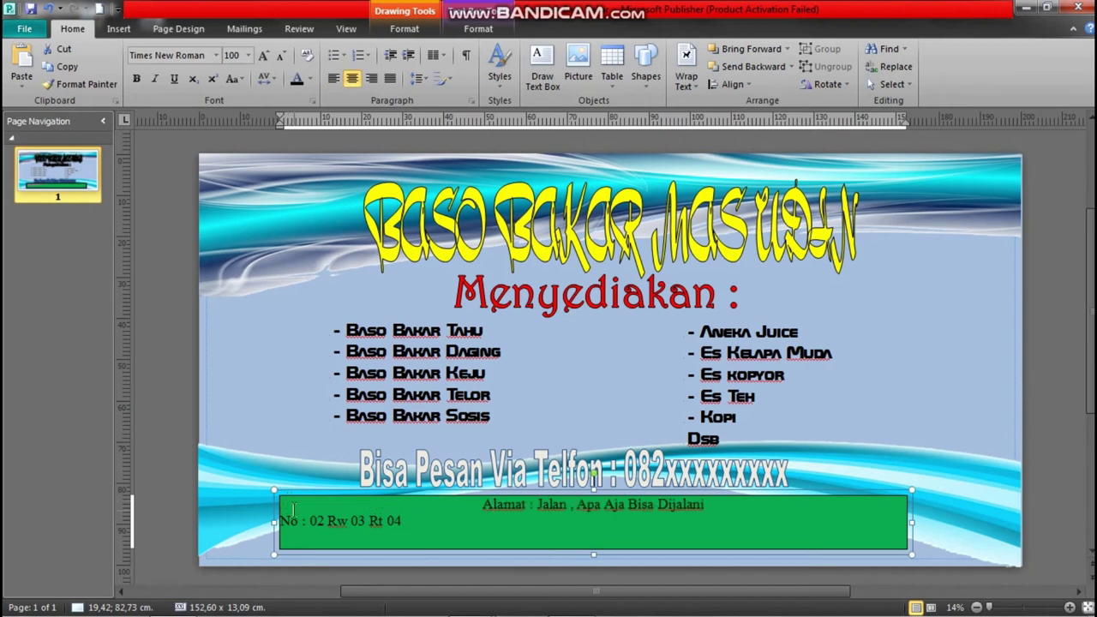
# Step: Centre the second line of the address in the green bar
pyautogui.click(294, 522)
pyautogui.hotkey('ctrl', 'e')
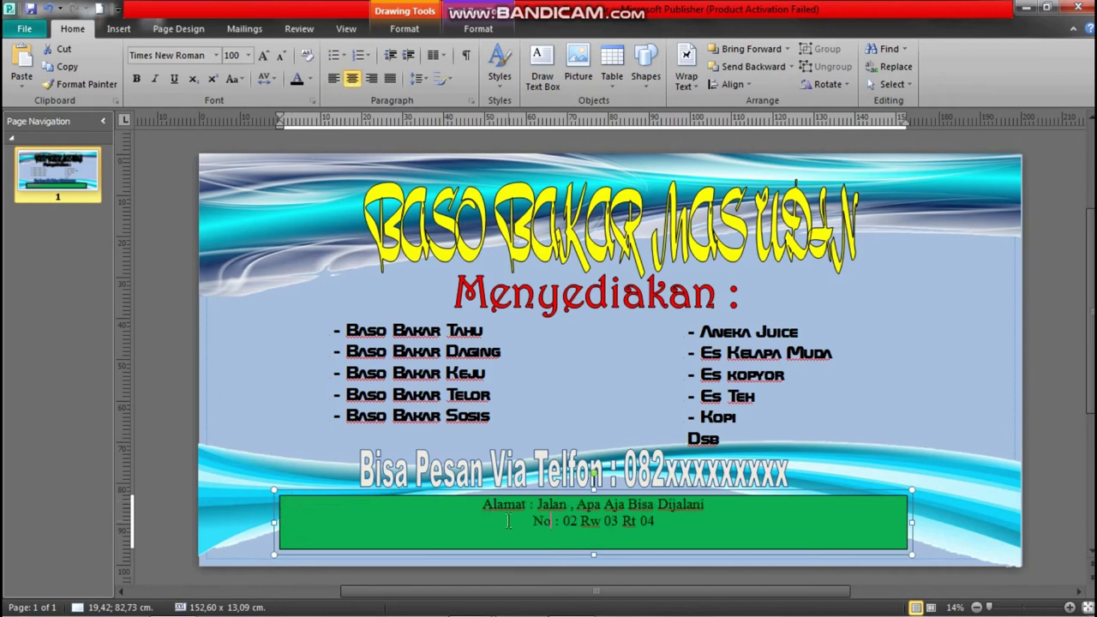
pyautogui.click(845, 452)
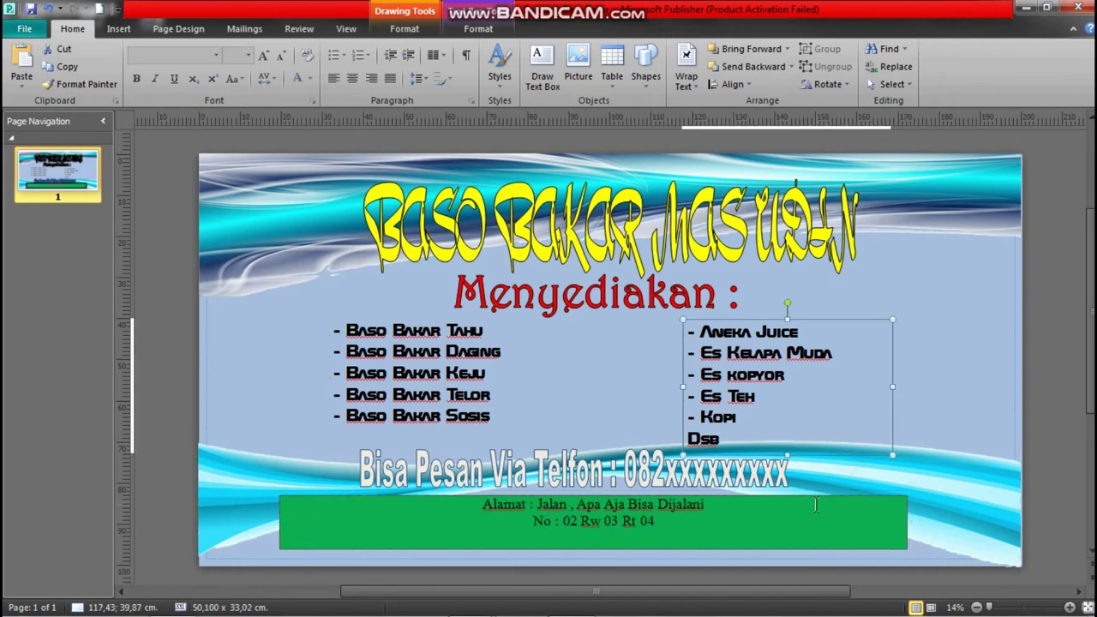
# Step: Increase the font size of both address lines in the green bar
pyautogui.click(815, 501)
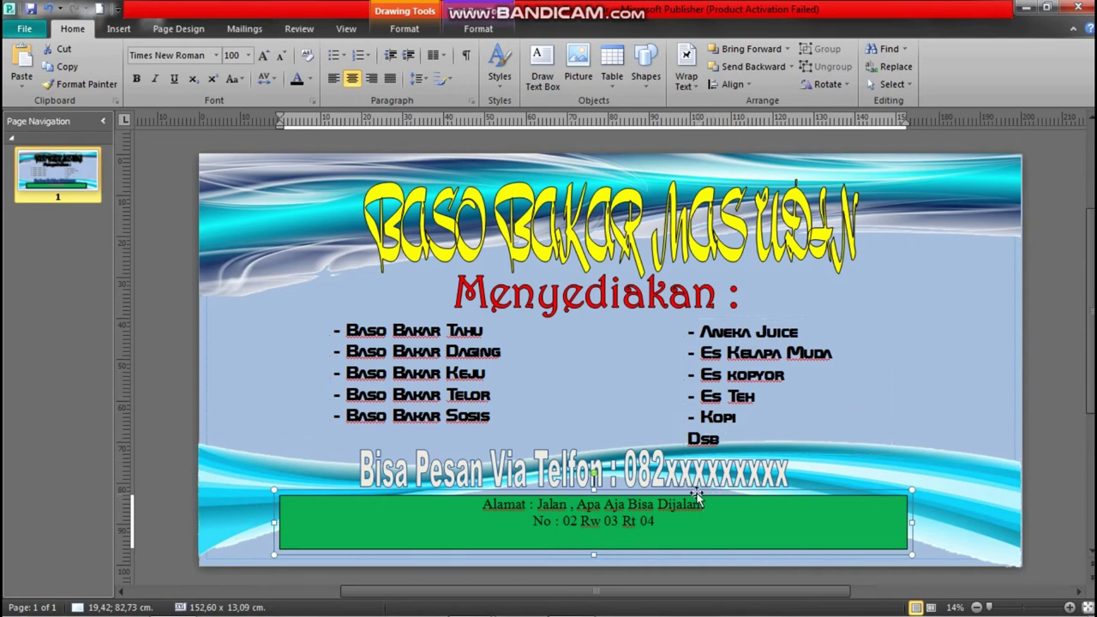
pyautogui.moveTo(478, 512)
pyautogui.mouseDown()
pyautogui.moveTo(654, 535)
pyautogui.moveTo(482, 504)
pyautogui.mouseUp()
pyautogui.click(653, 536)
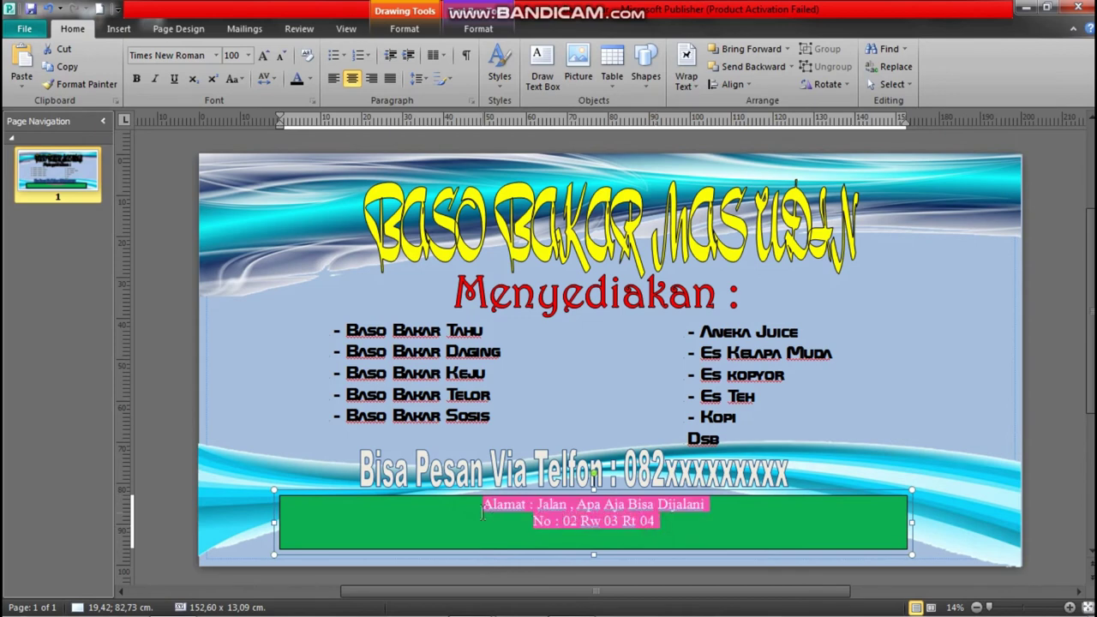
pyautogui.click(239, 56)
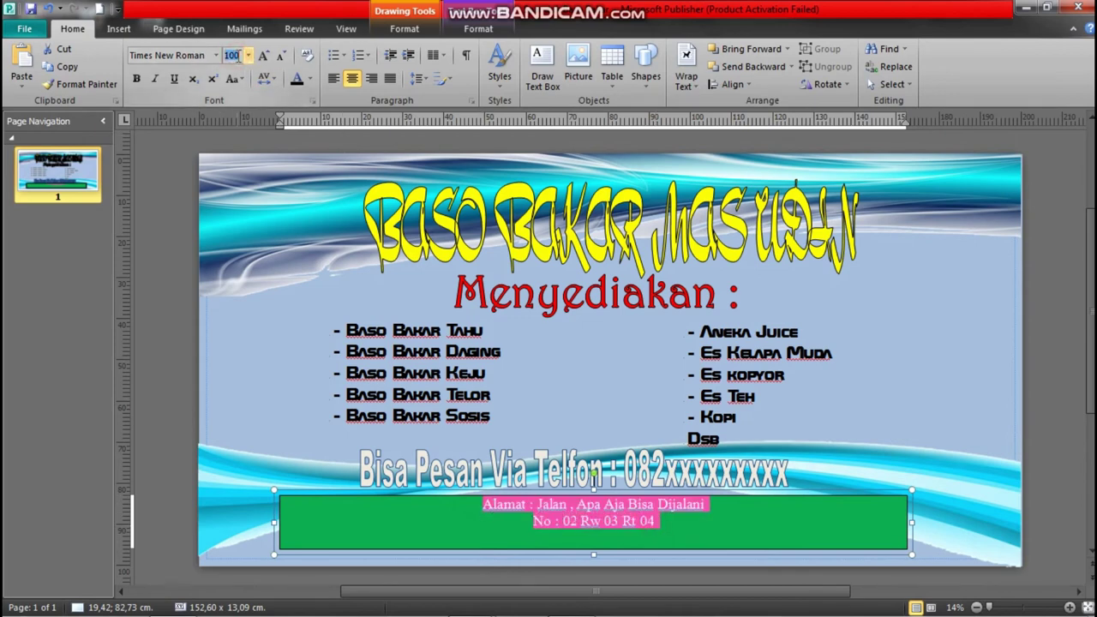
pyautogui.click(845, 460)
pyautogui.press('Escape')
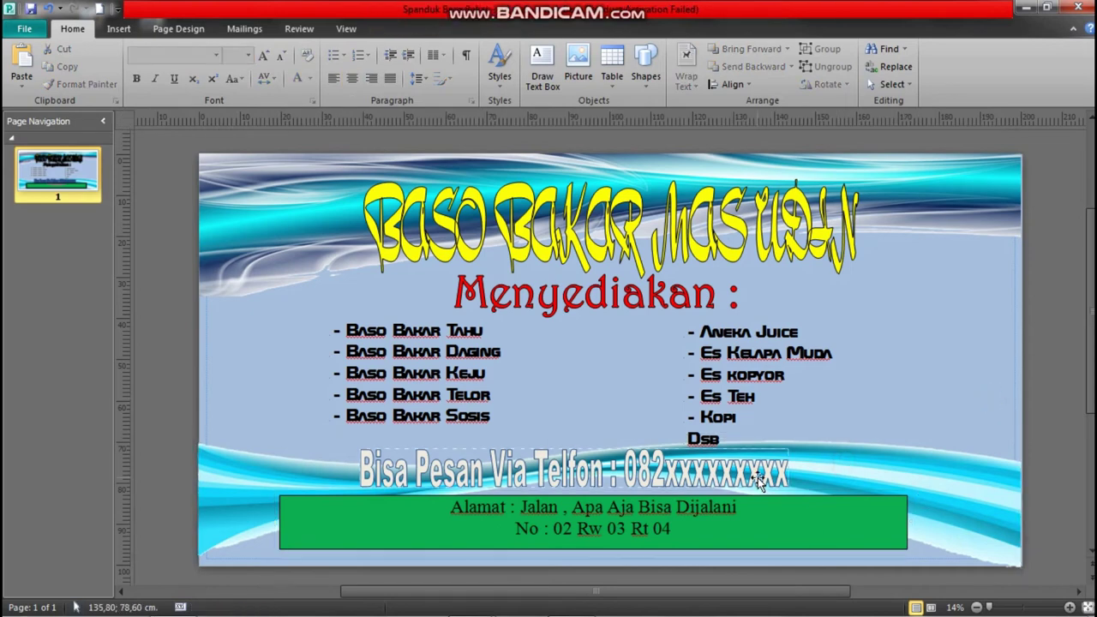
# Step: Fill the ordering WordArt above the green bar with standard red
pyautogui.click(759, 482)
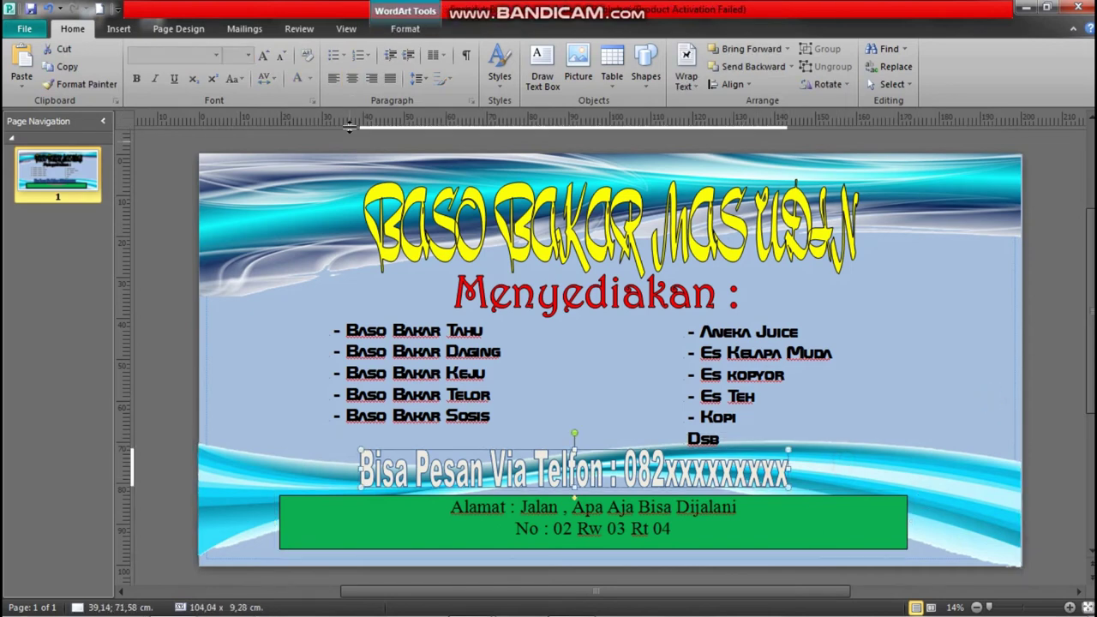
pyautogui.click(392, 34)
pyautogui.click(580, 51)
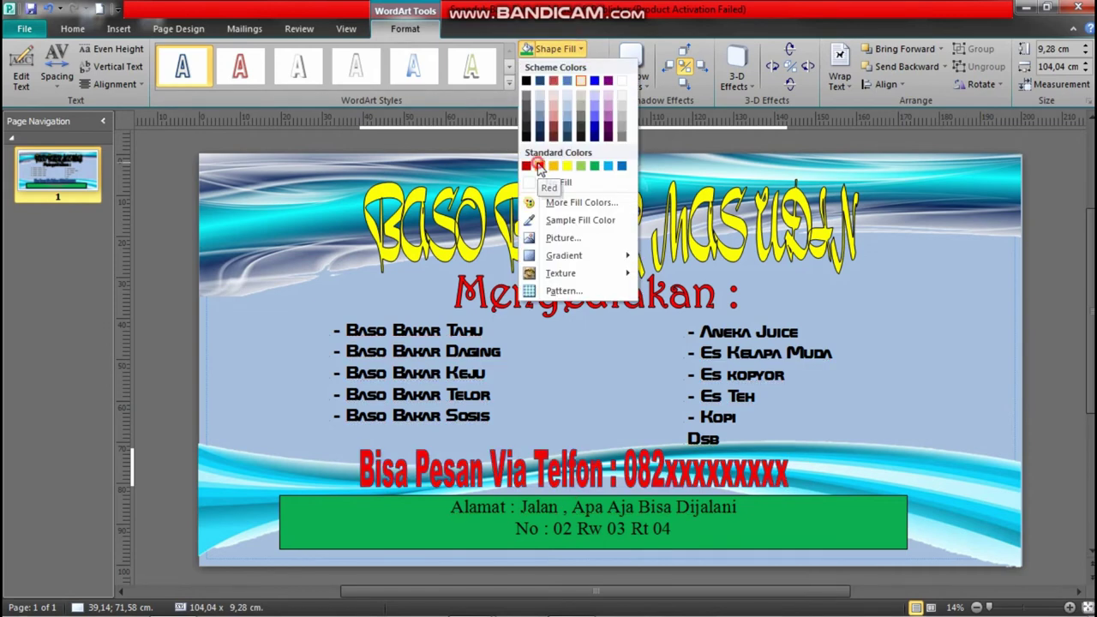
pyautogui.click(540, 167)
pyautogui.click(1081, 415)
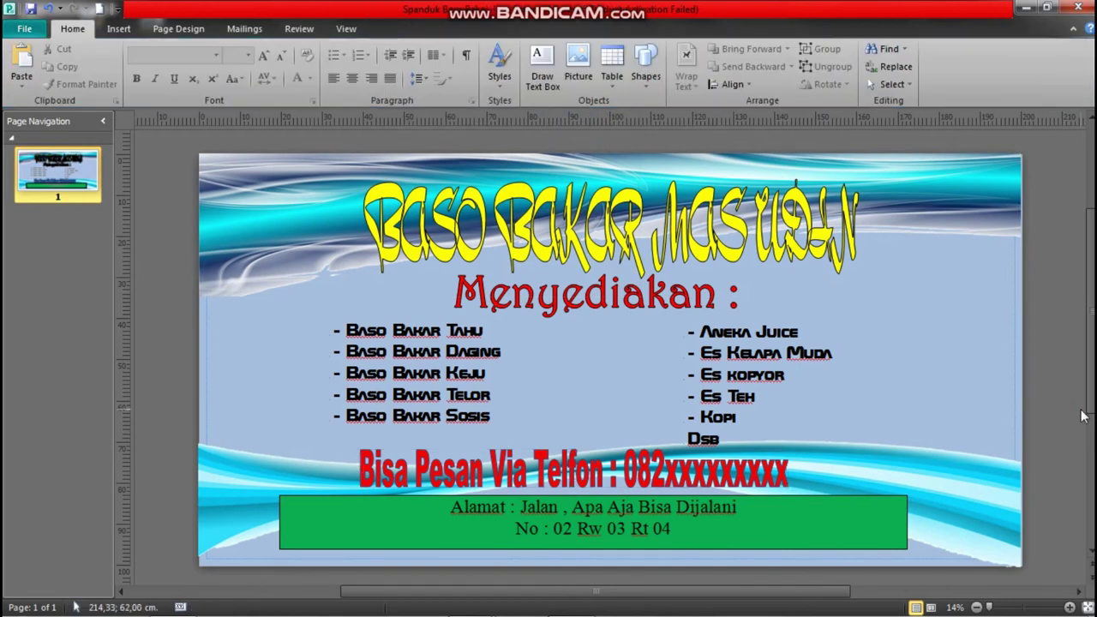
# Step: Nudge the green address bar slightly to the right beneath the ordering text
pyautogui.click(818, 499)
pyautogui.moveTo(817, 497); pyautogui.dragTo(819, 497)
pyautogui.rightClick(938, 414)
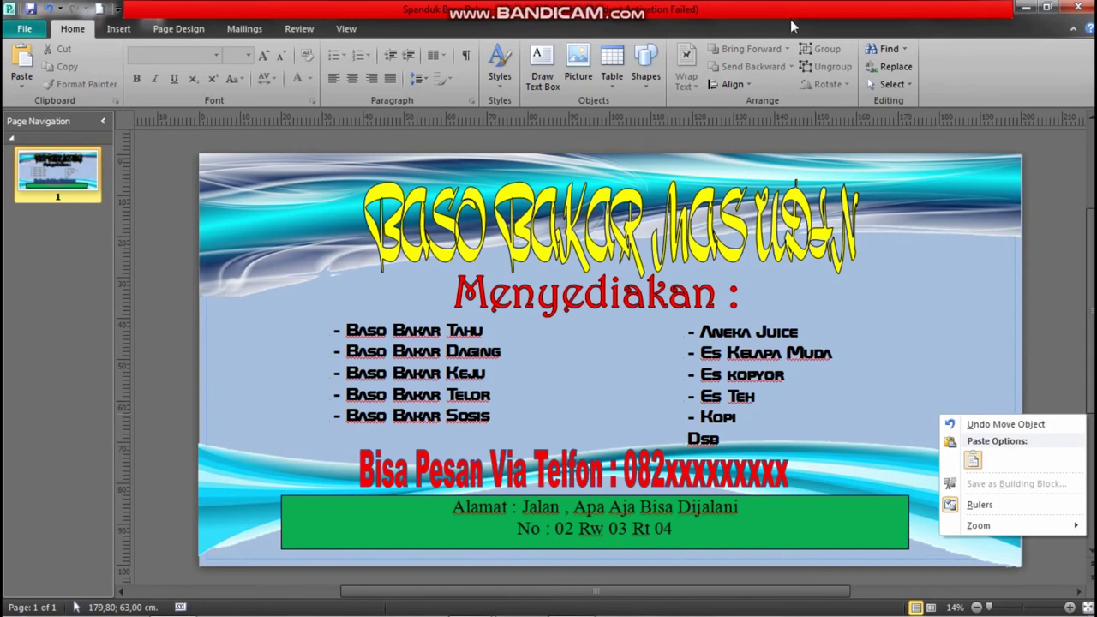
pyautogui.click(735, 134)
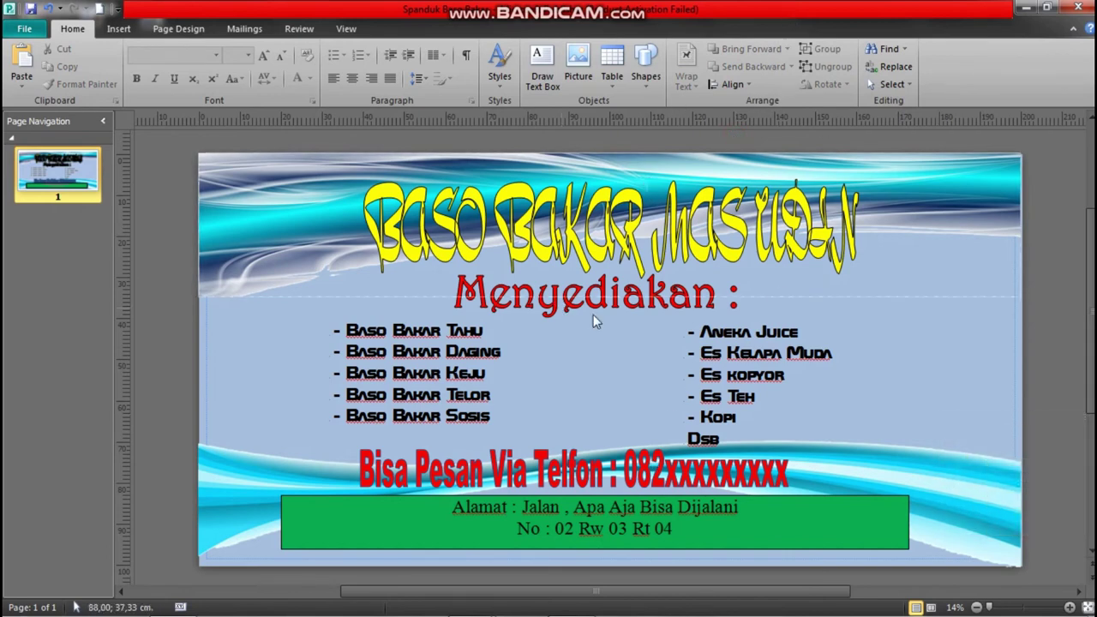
# Step: Switch to Windows Explorer and look through the Documents library for pictures to use on the banner
pyautogui.click(119, 30)
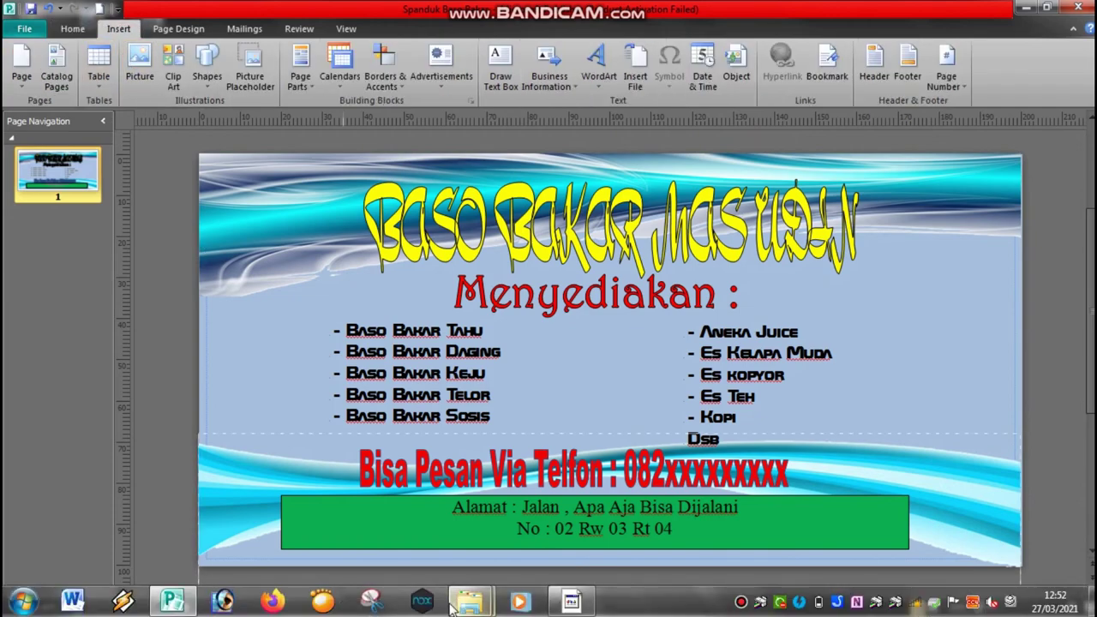
pyautogui.moveTo(469, 600)
pyautogui.click(414, 549)
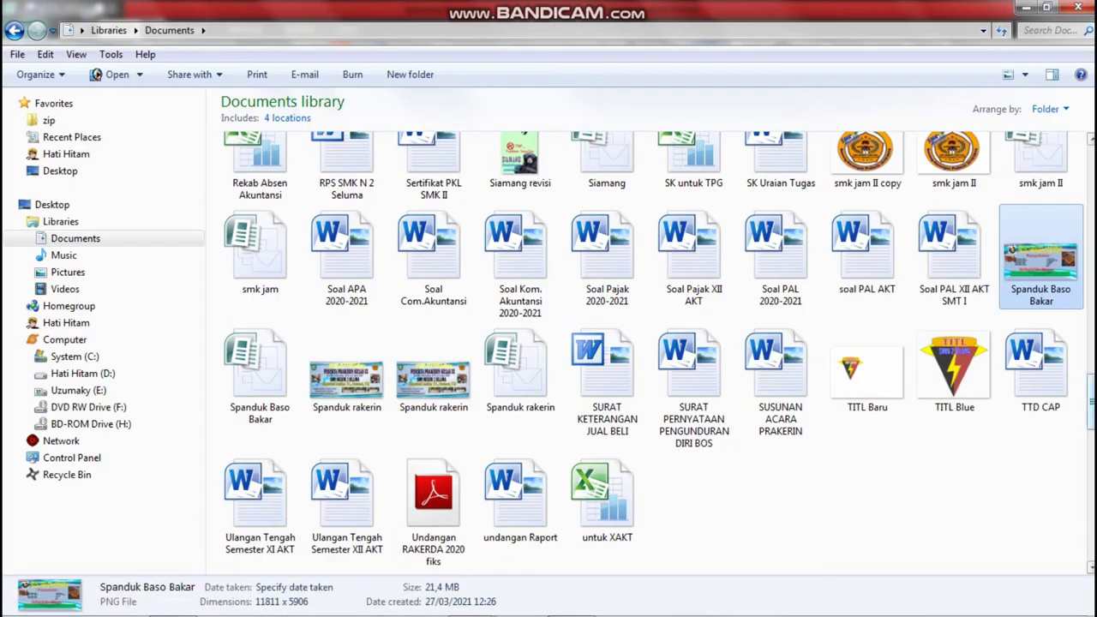
pyautogui.scroll(10, 930, 416)
pyautogui.scroll(1, 930, 416)
pyautogui.scroll(-5, 929, 416)
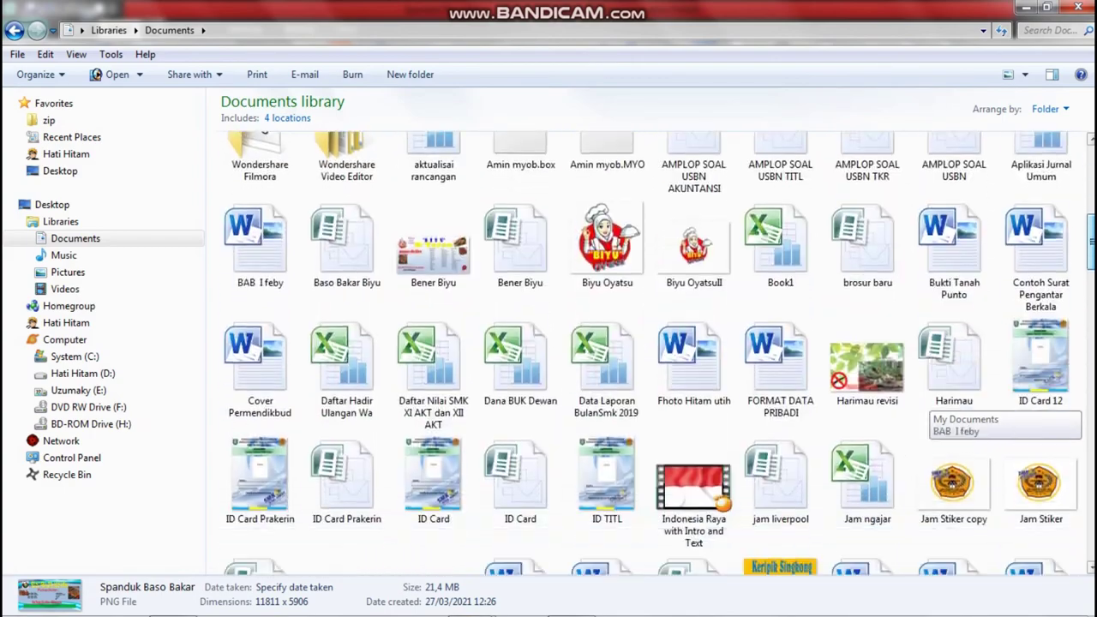
pyautogui.scroll(-10, 930, 415)
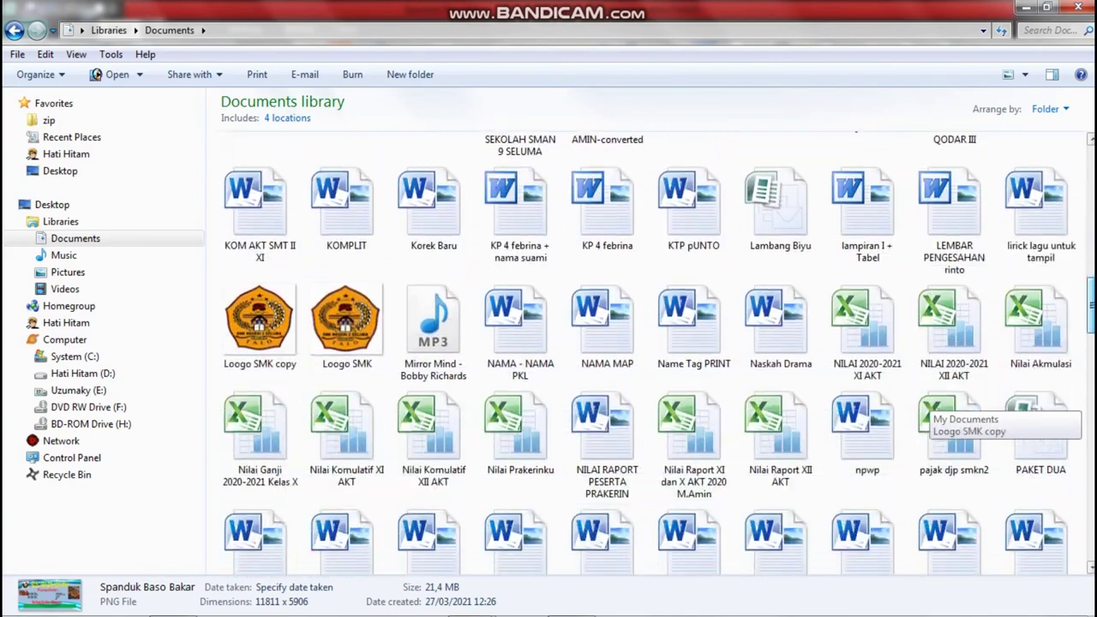
pyautogui.scroll(-5, 930, 415)
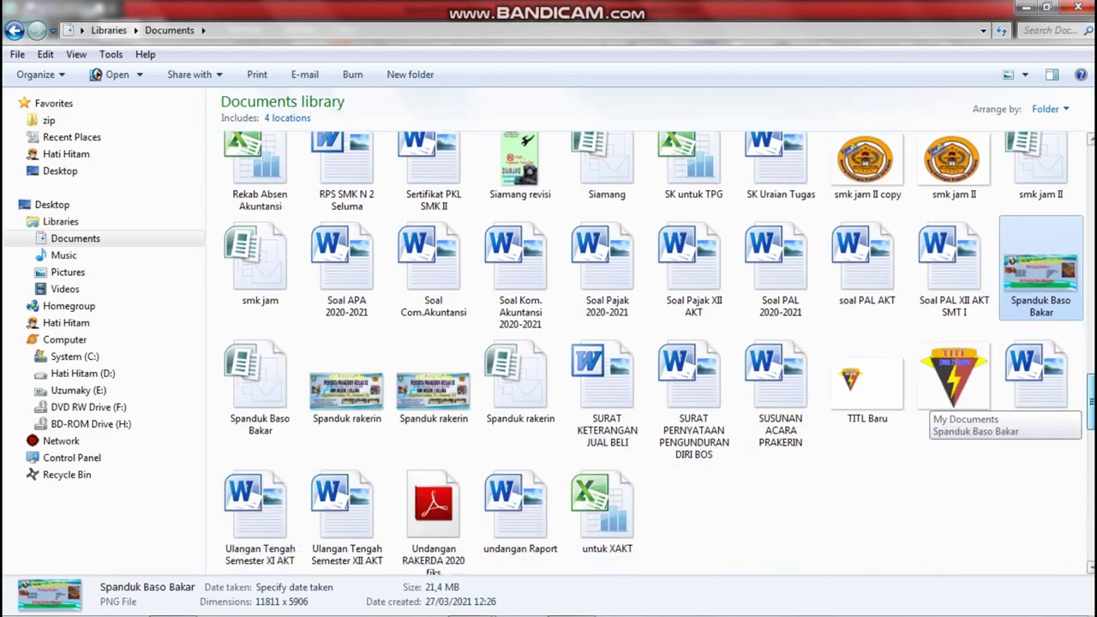
# Step: Insert "foto-sosis-bakar" from the Pictures library, about 30 x 16.9 cm, at the banner's left edge above the first menu list
pyautogui.click(68, 271)
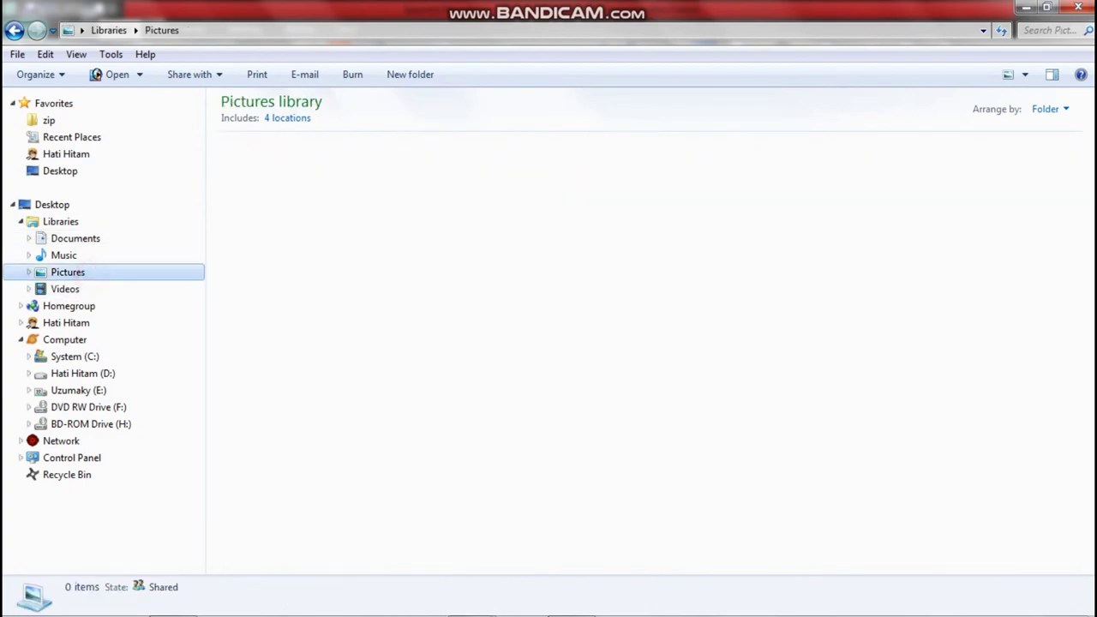
pyautogui.scroll(-9, 795, 281)
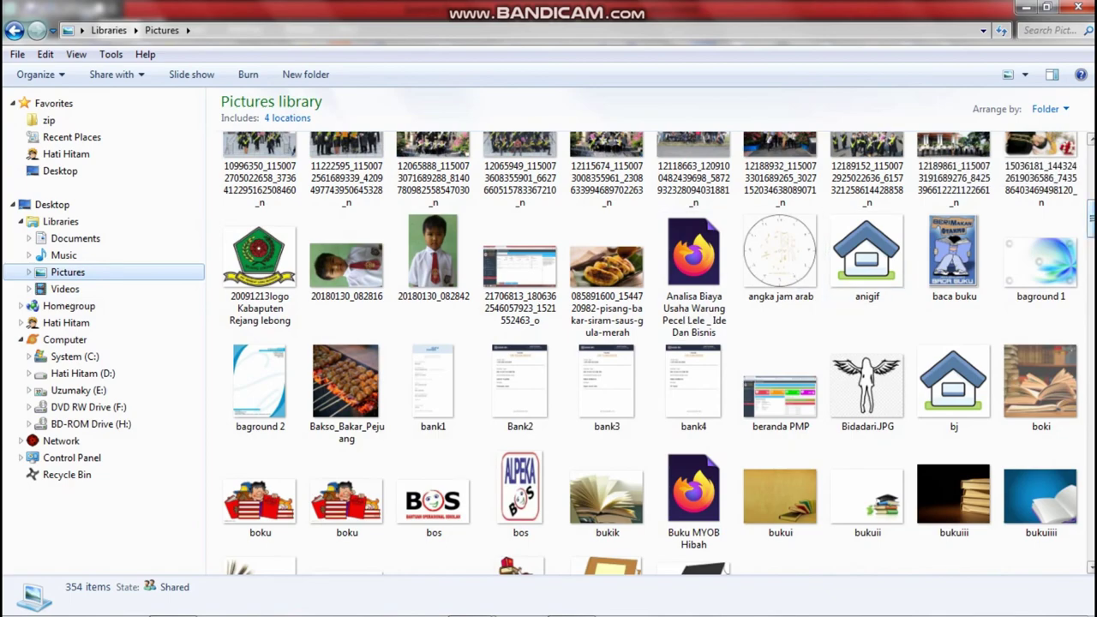
pyautogui.scroll(-5, 943, 206)
pyautogui.scroll(3, 943, 206)
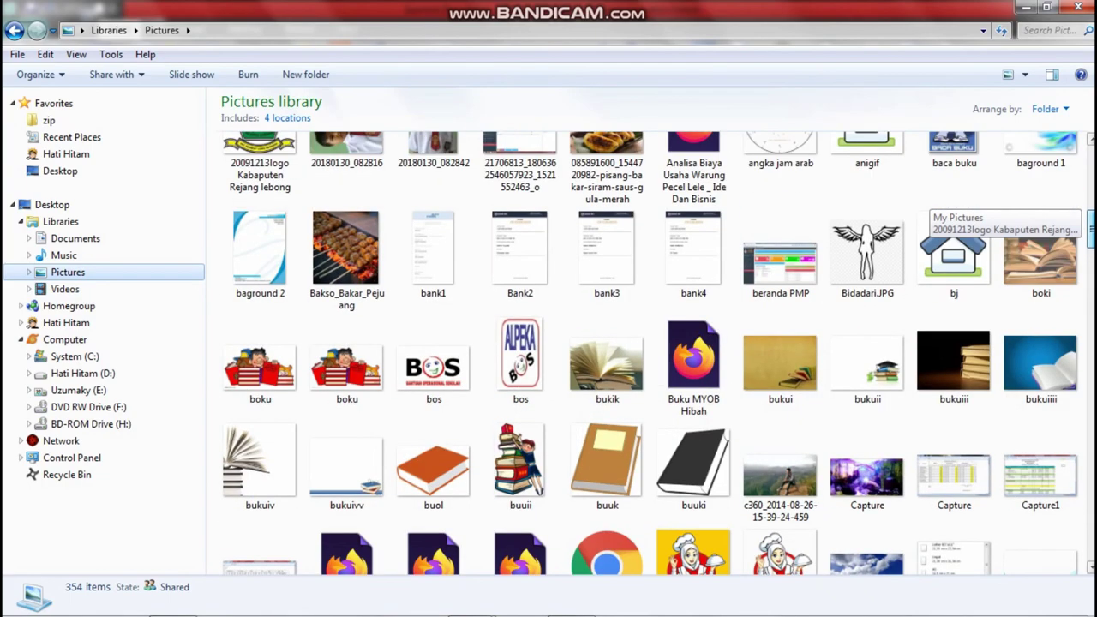
pyautogui.scroll(-10, 1037, 285)
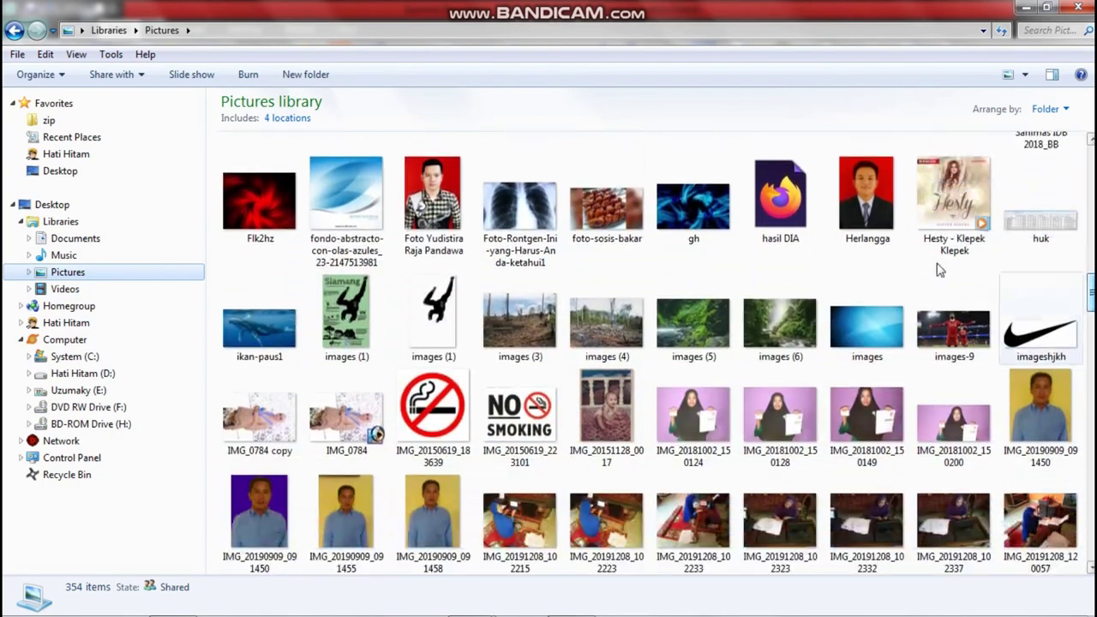
pyautogui.moveTo(606, 210); pyautogui.dragTo(233, 268)
pyautogui.moveTo(298, 304)
pyautogui.mouseDown()
pyautogui.moveTo(342, 327)
pyautogui.moveTo(287, 310)
pyautogui.mouseUp()
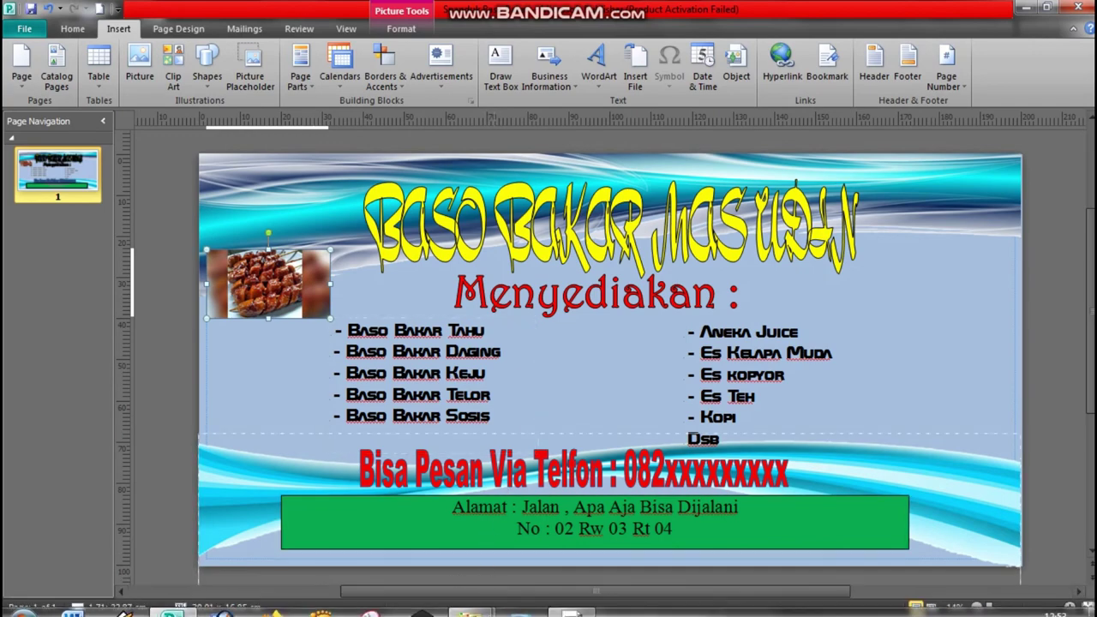
# Step: Insert "Bakso_Bakar_Pejuang" from the Pictures library, about 35.8 x 40 cm, and place it to the right of the drinks list
pyautogui.moveTo(472, 604)
pyautogui.click(368, 502)
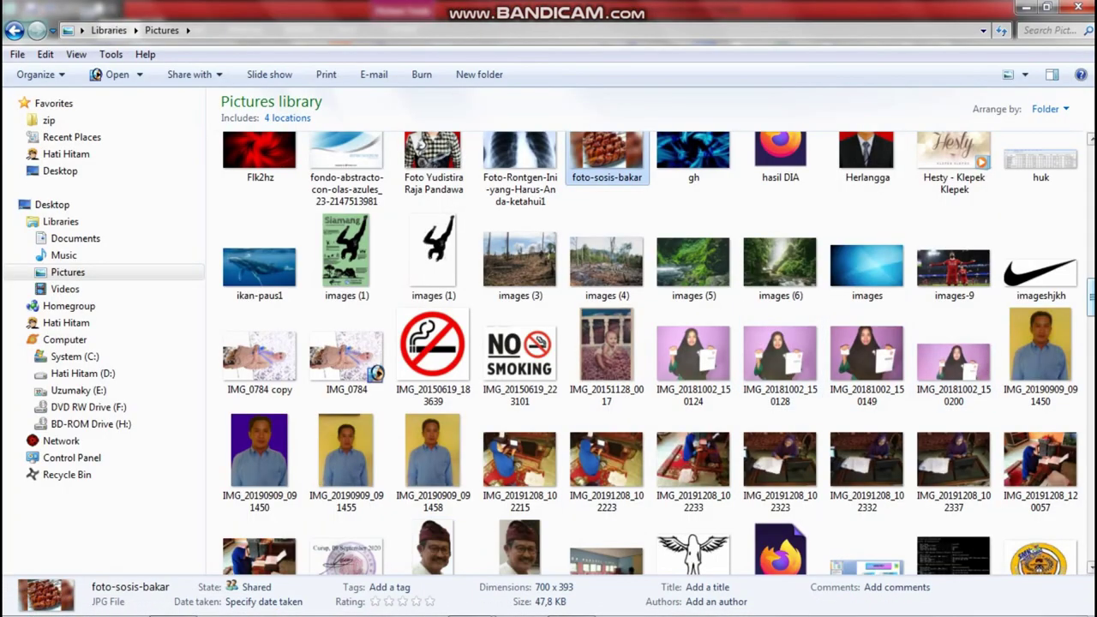
pyautogui.moveTo(1088, 306); pyautogui.dragTo(1088, 225)
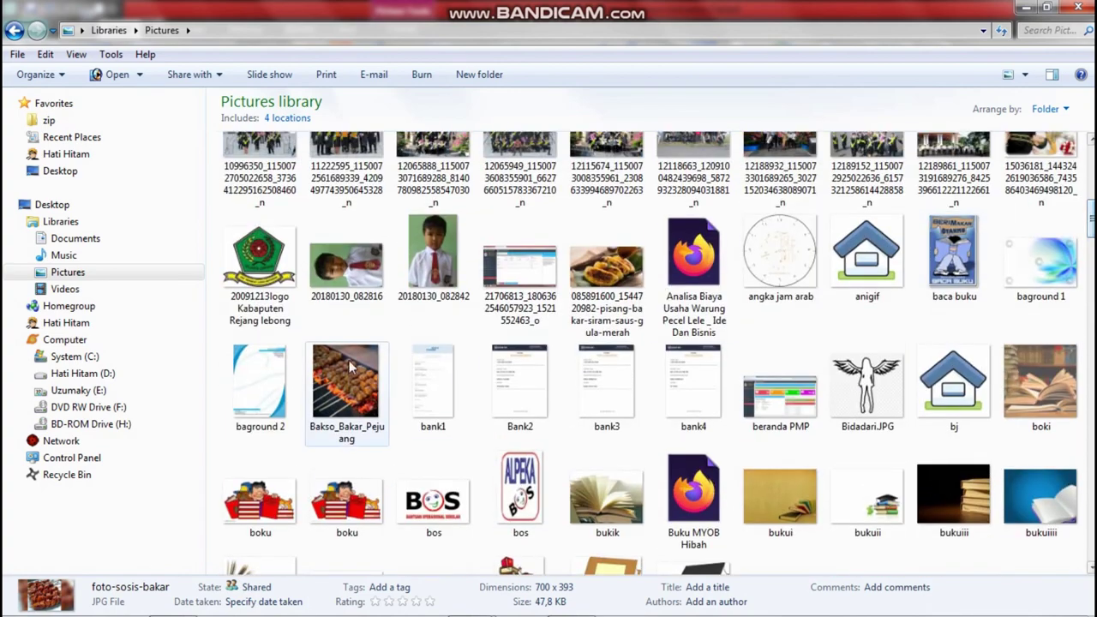
pyautogui.click(358, 390)
pyautogui.moveTo(358, 390); pyautogui.dragTo(887, 309)
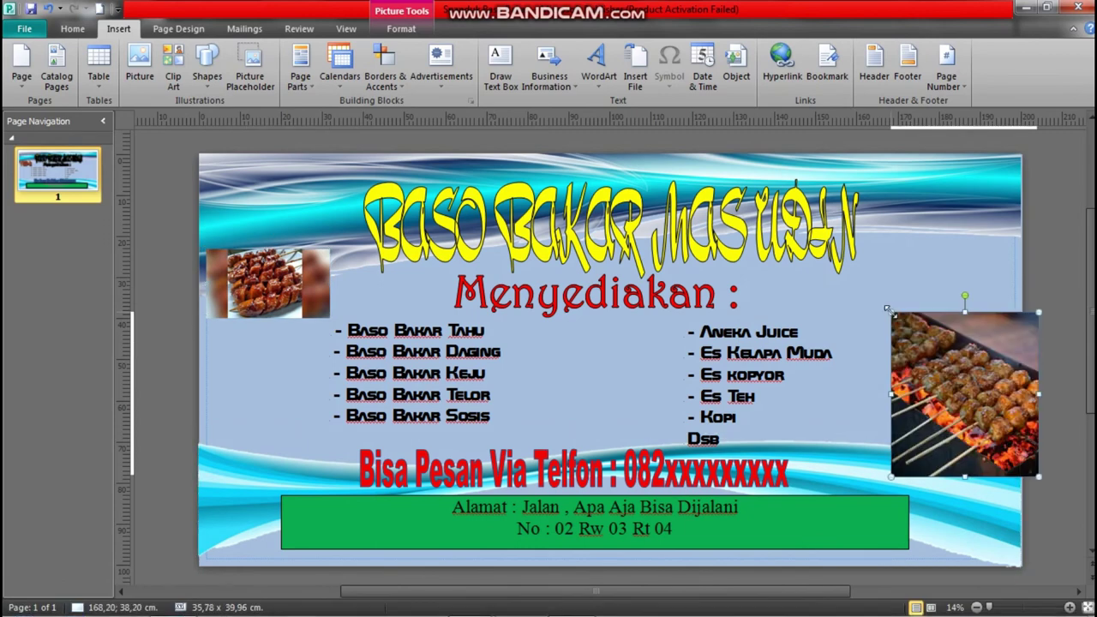
pyautogui.moveTo(949, 409); pyautogui.dragTo(921, 360)
pyautogui.rightClick(1033, 346)
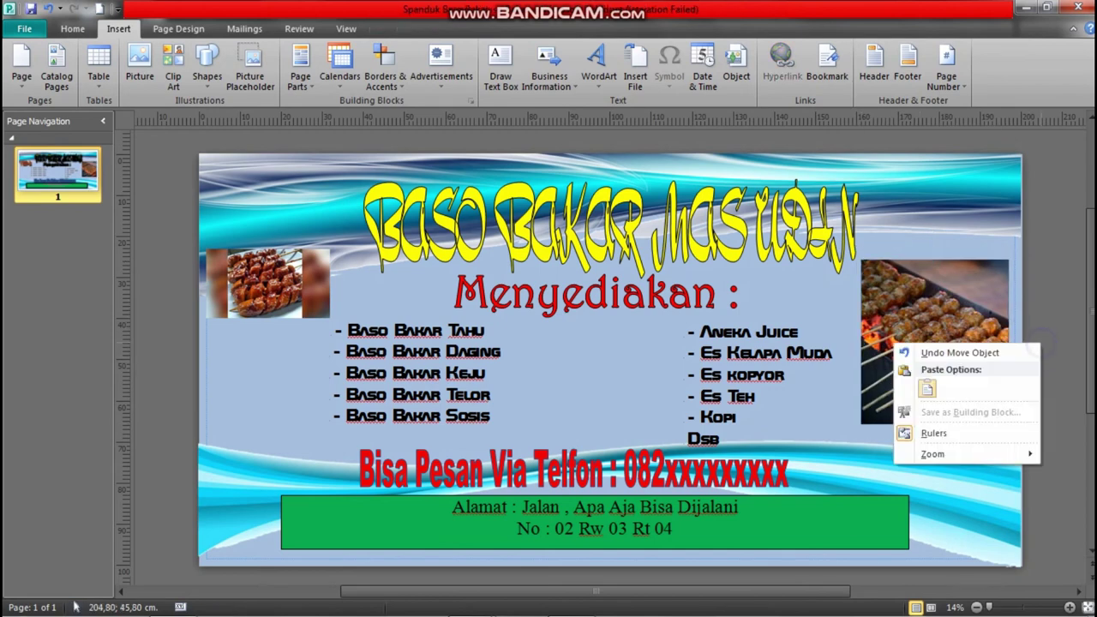
pyautogui.click(1079, 317)
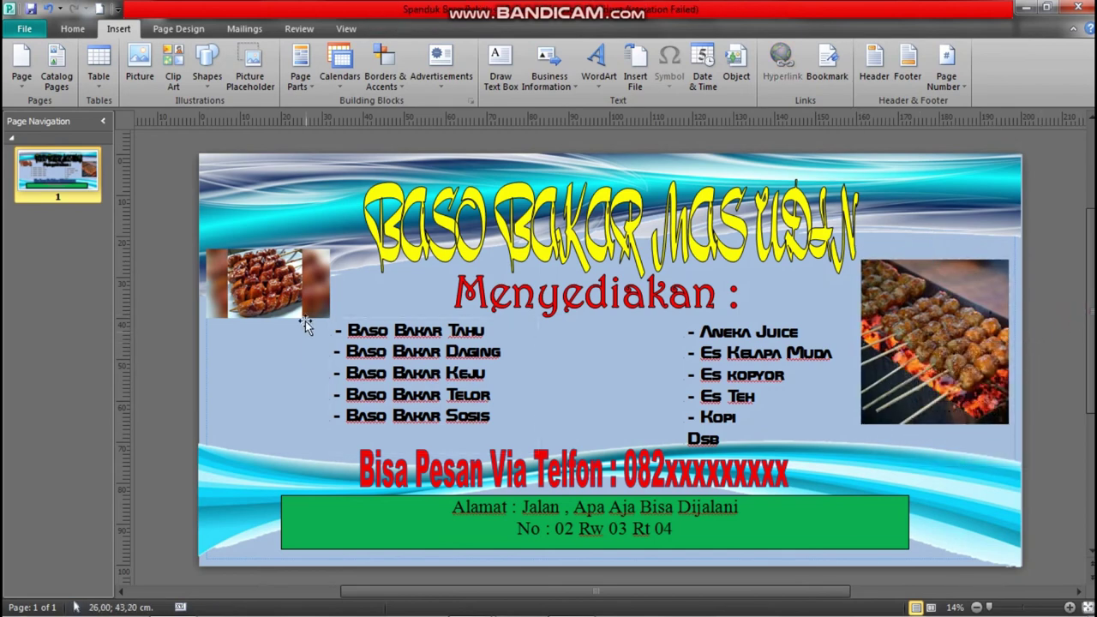
# Step: Move the "foto-sosis-bakar" picture straight down so it sits beside the Baso Bakar menu list
pyautogui.moveTo(302, 316); pyautogui.dragTo(301, 404)
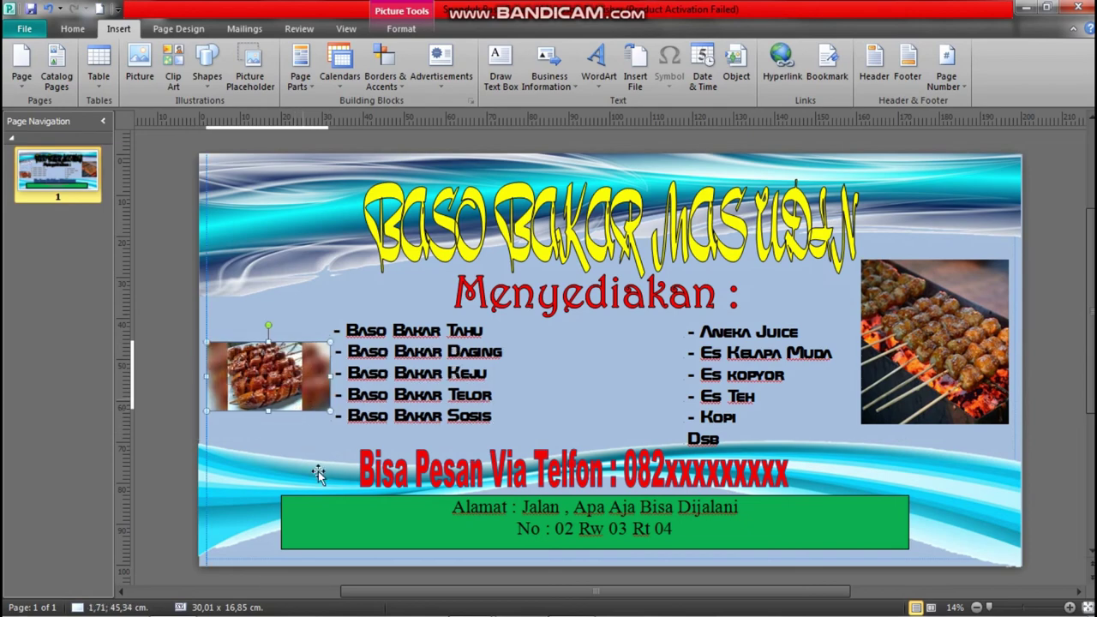
pyautogui.click(339, 324)
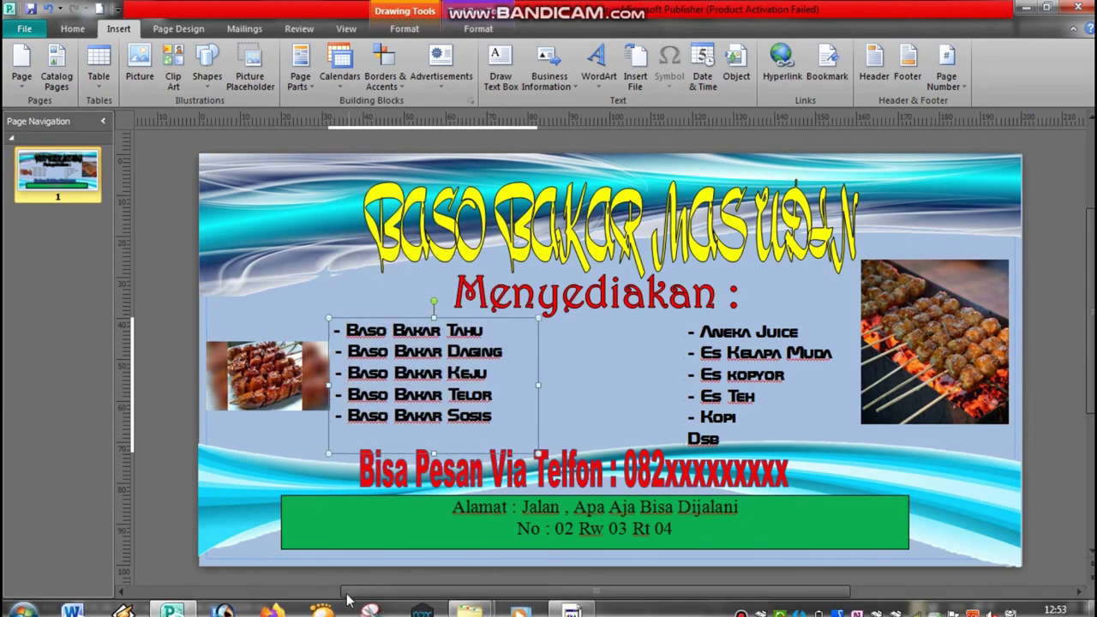
# Step: Try to insert the chef cartoon "kartun q" from the Pictures library directly onto the banner
pyautogui.click(117, 600)
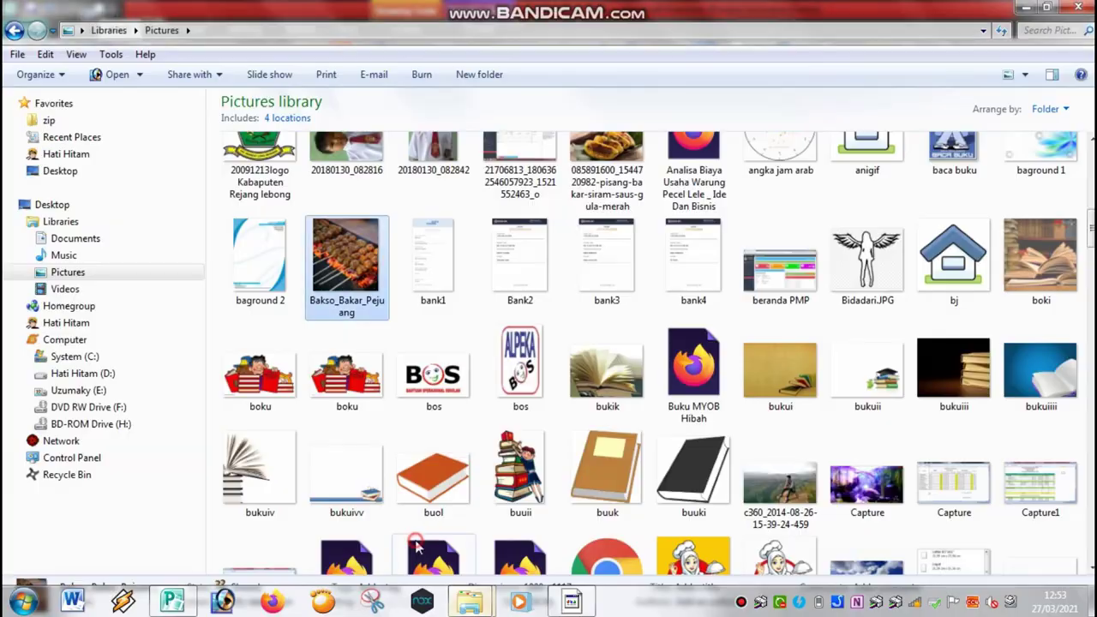
pyautogui.click(347, 257)
pyautogui.scroll(5, 659, 353)
pyautogui.scroll(-6, 659, 353)
pyautogui.scroll(-10, 930, 230)
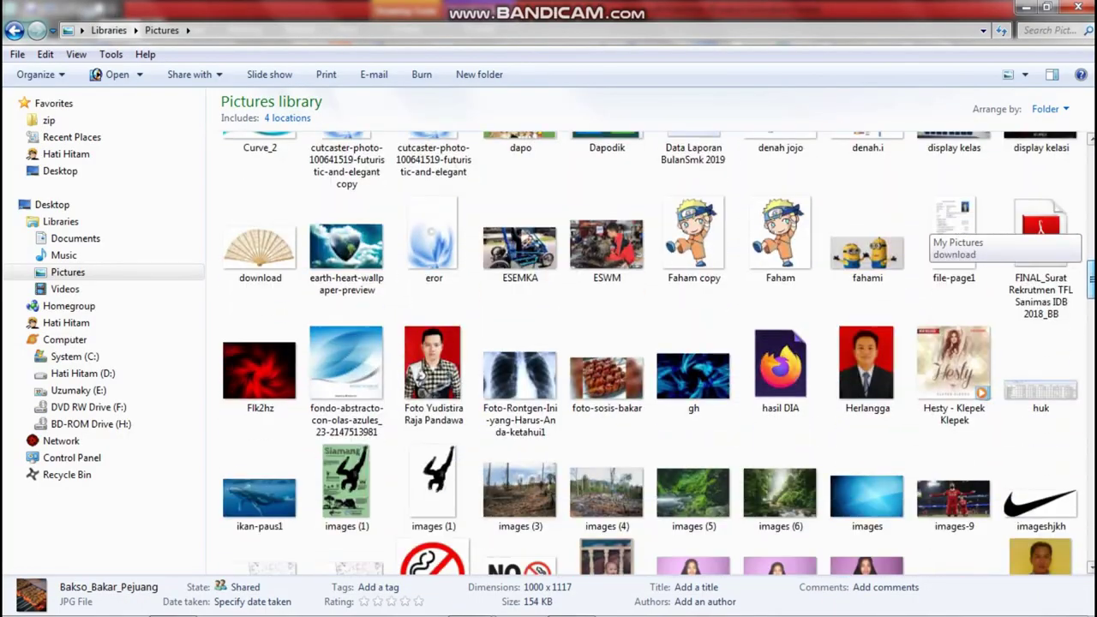
pyautogui.scroll(-4, 930, 229)
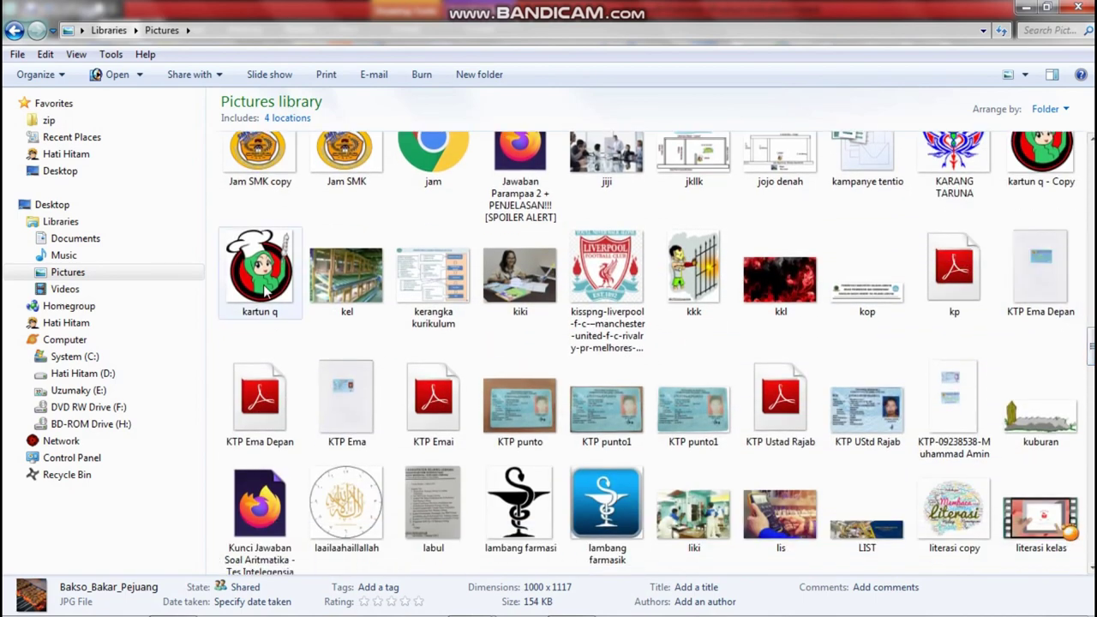
pyautogui.moveTo(265, 291); pyautogui.dragTo(267, 241)
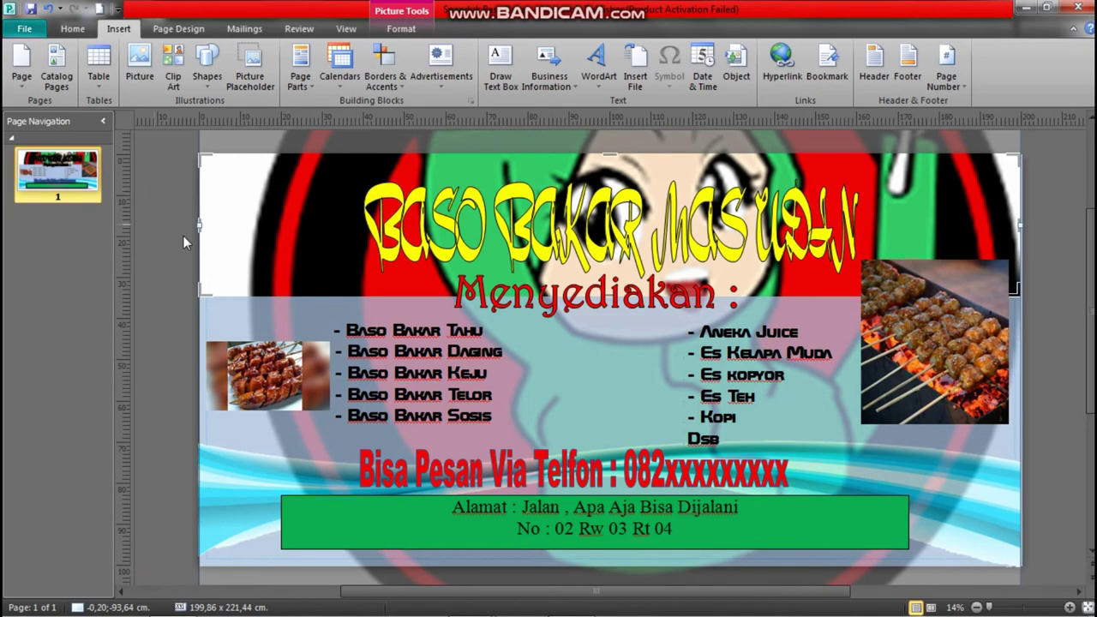
pyautogui.rightClick(183, 236)
pyautogui.click(170, 216)
# Step: Insert "kartun q" beside the page, size it to about 20.5 x 22.7 cm and place it left of the BASO BAKAR heading
pyautogui.moveTo(206, 611)
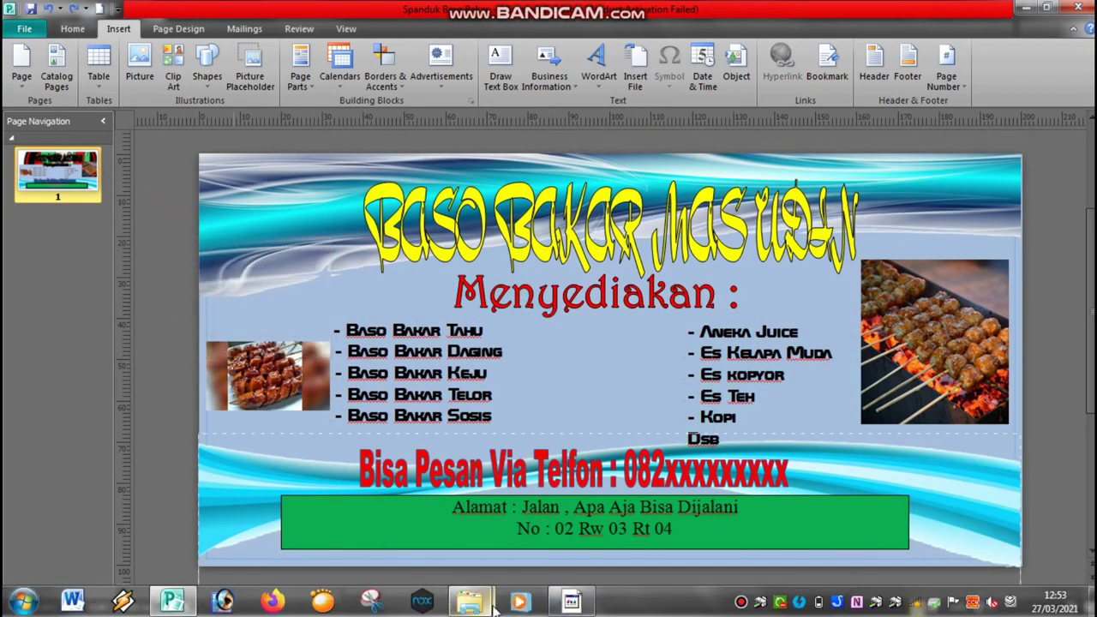
pyautogui.moveTo(471, 604)
pyautogui.click(368, 506)
pyautogui.moveTo(278, 231); pyautogui.dragTo(193, 592)
pyautogui.click(185, 178)
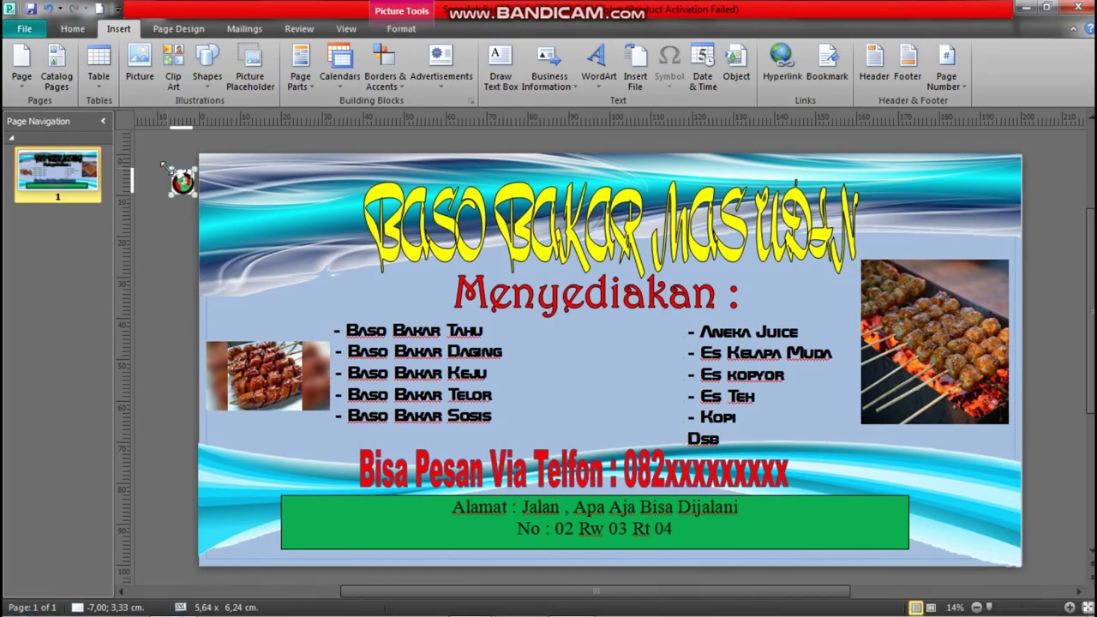
pyautogui.moveTo(203, 225); pyautogui.dragTo(282, 238)
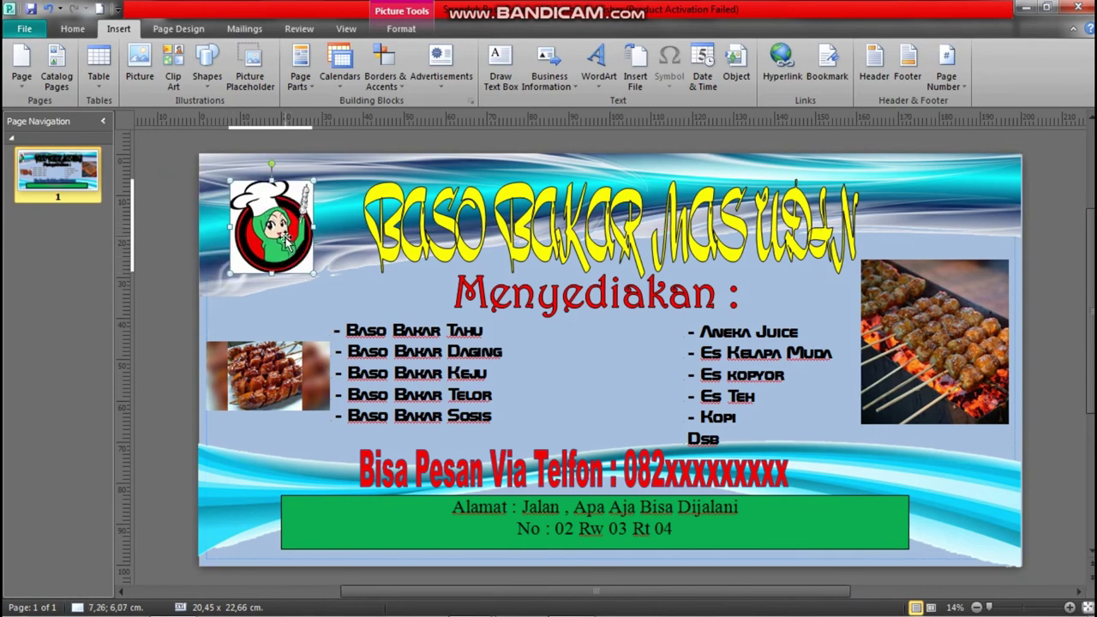
pyautogui.click(188, 245)
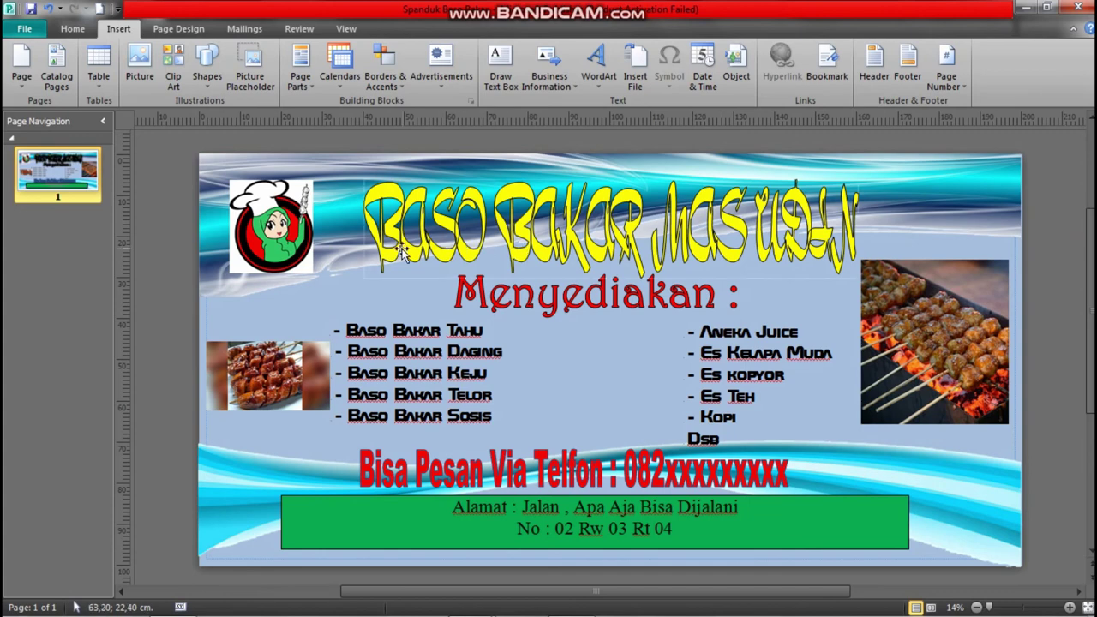
pyautogui.click(304, 251)
pyautogui.click(294, 354)
pyautogui.click(401, 29)
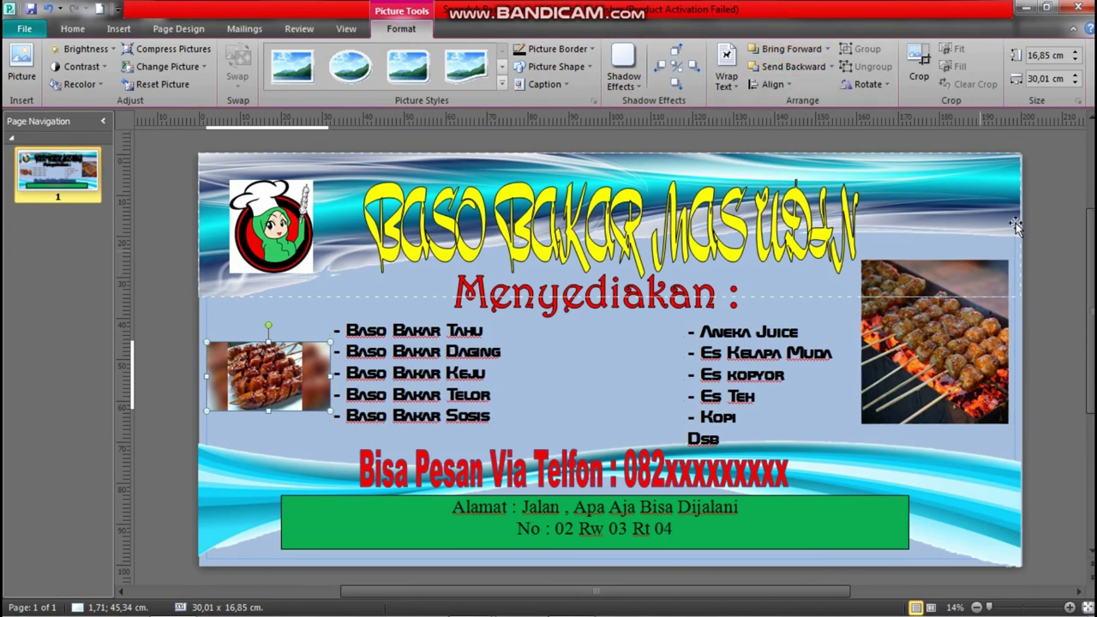
pyautogui.rightClick(910, 208)
pyautogui.click(1038, 398)
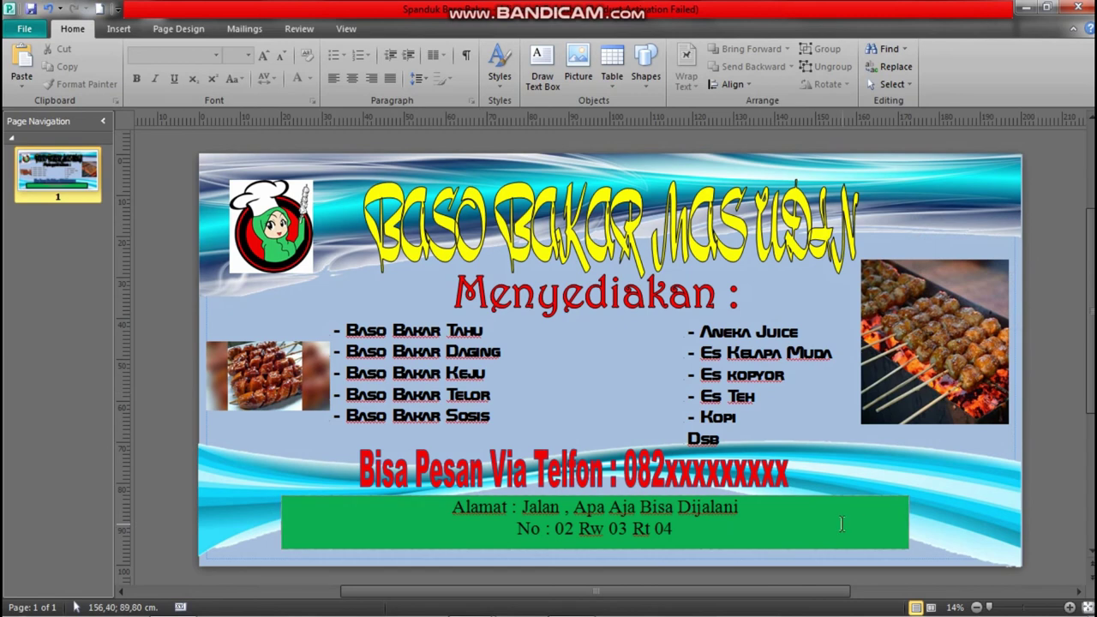
# Step: Nudge the red "Bisa Pesan Via Telfon" WordArt about 1 cm to the right and deselect it
pyautogui.click(721, 479)
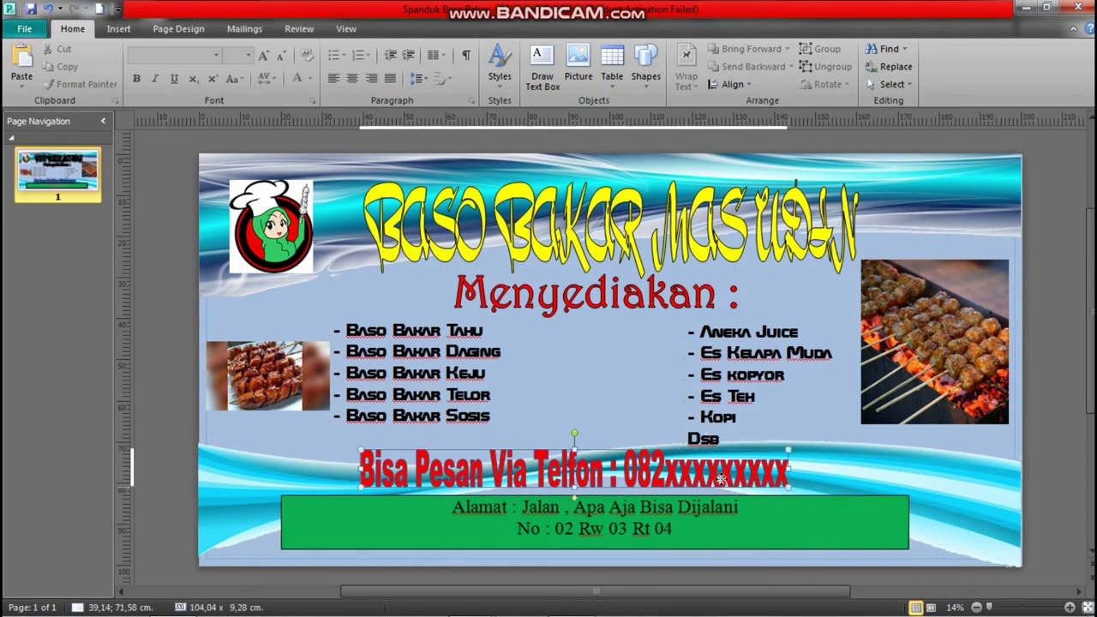
pyautogui.moveTo(722, 478); pyautogui.dragTo(726, 479)
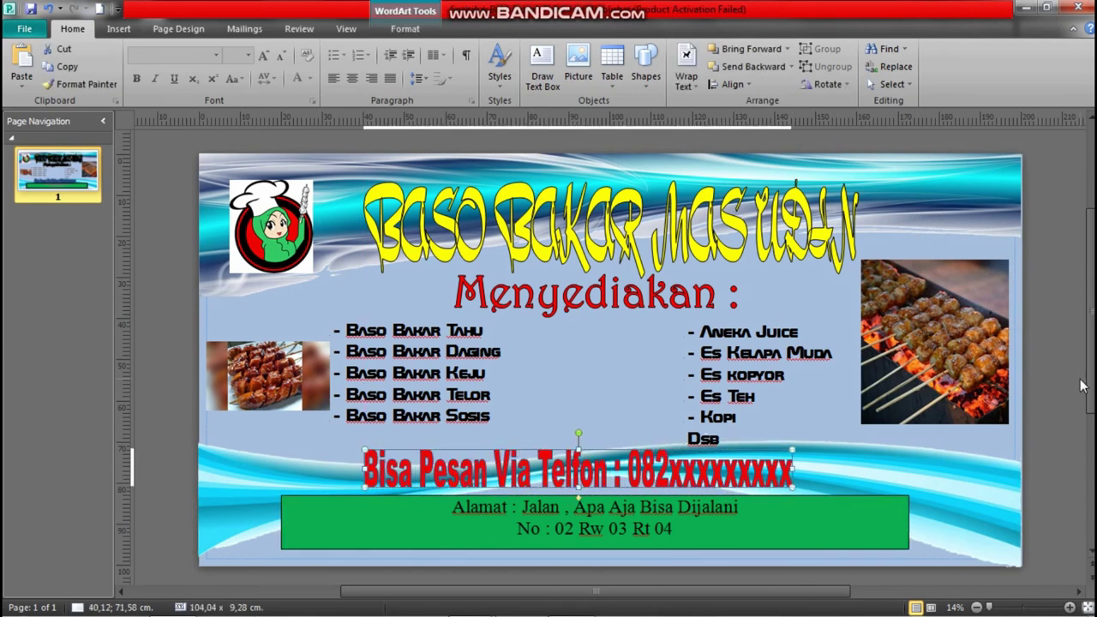
pyautogui.rightClick(1048, 385)
pyautogui.click(1062, 292)
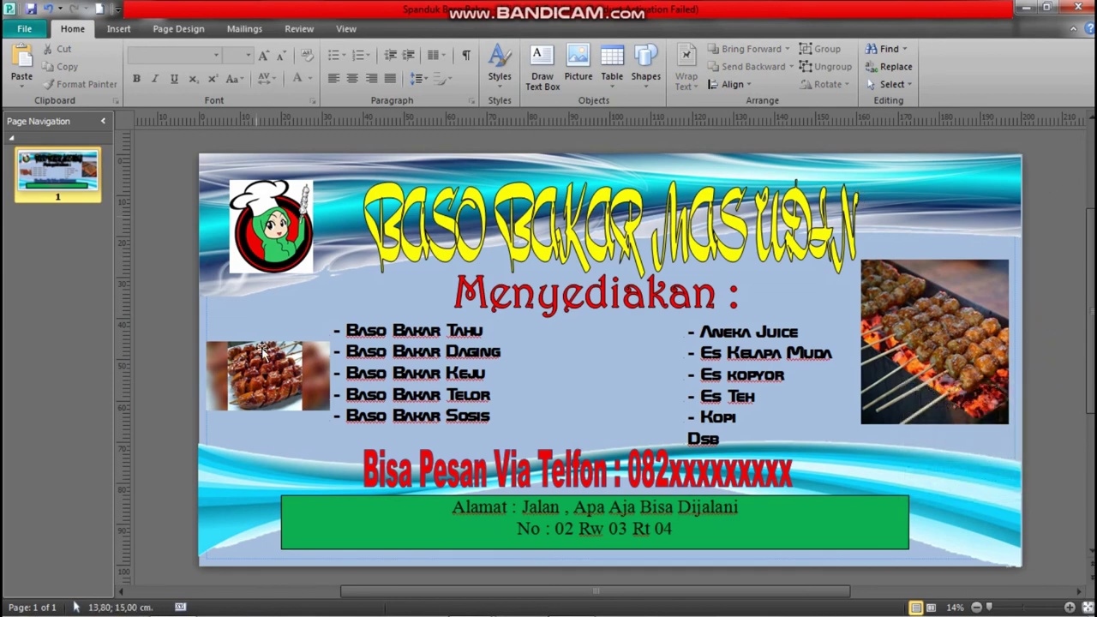
# Step: Save the publication under the new name "Spanduk Baso Bakar Mas Udin" in the Documents library as a Publisher file
pyautogui.click(24, 29)
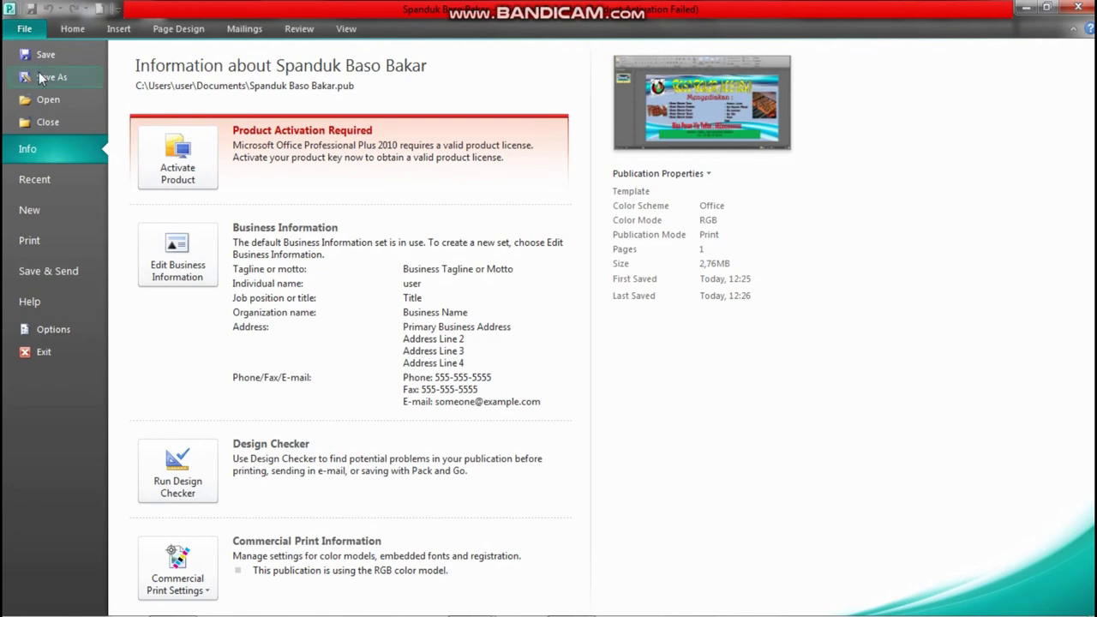
pyautogui.click(41, 78)
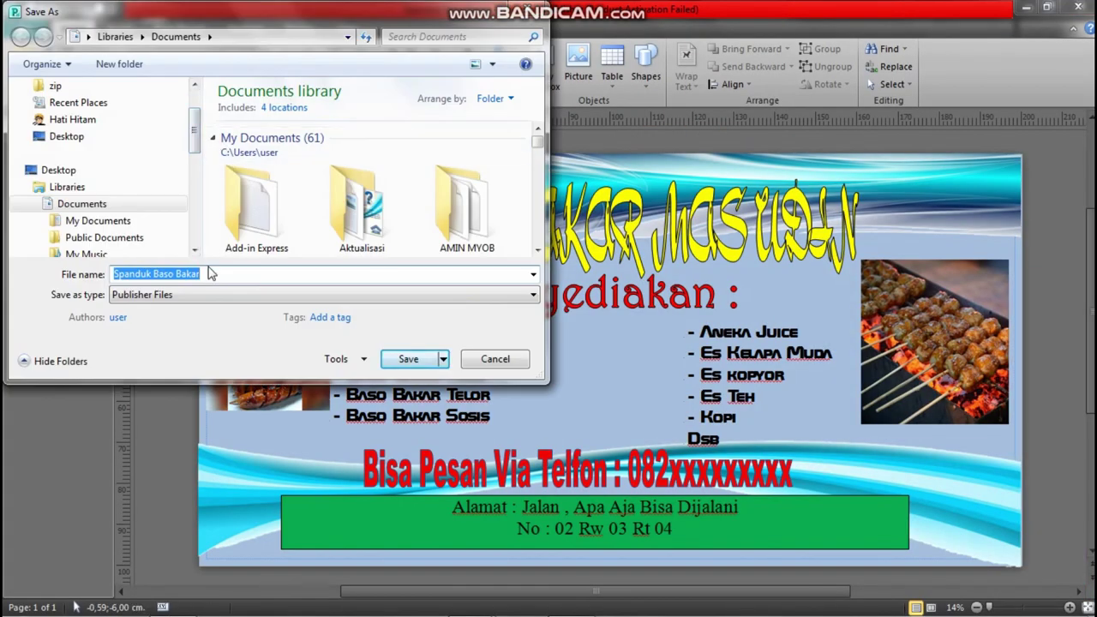
pyautogui.write('Spandul')
pyautogui.press('BackSpace')
pyautogui.write('k Ma')
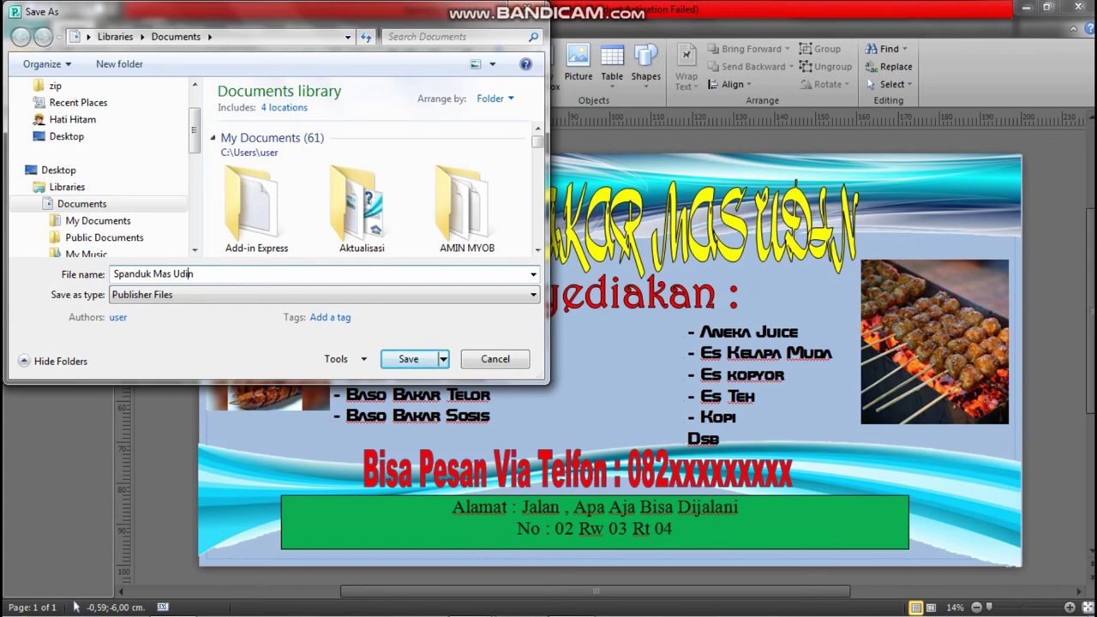
pyautogui.write('Bao')
pyautogui.press('BackSpace')
pyautogui.write('so Bakar')
pyautogui.click(407, 359)
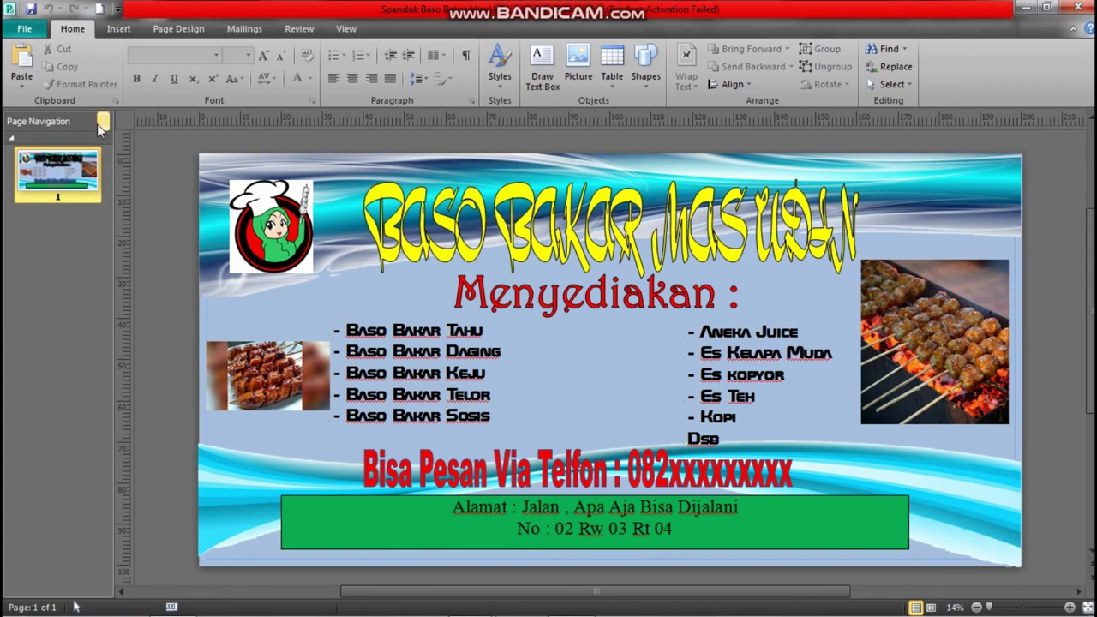
# Step: Try to save the banner to the Documents library as a PNG at high quality printing resolution (300 dpi)
pyautogui.click(24, 28)
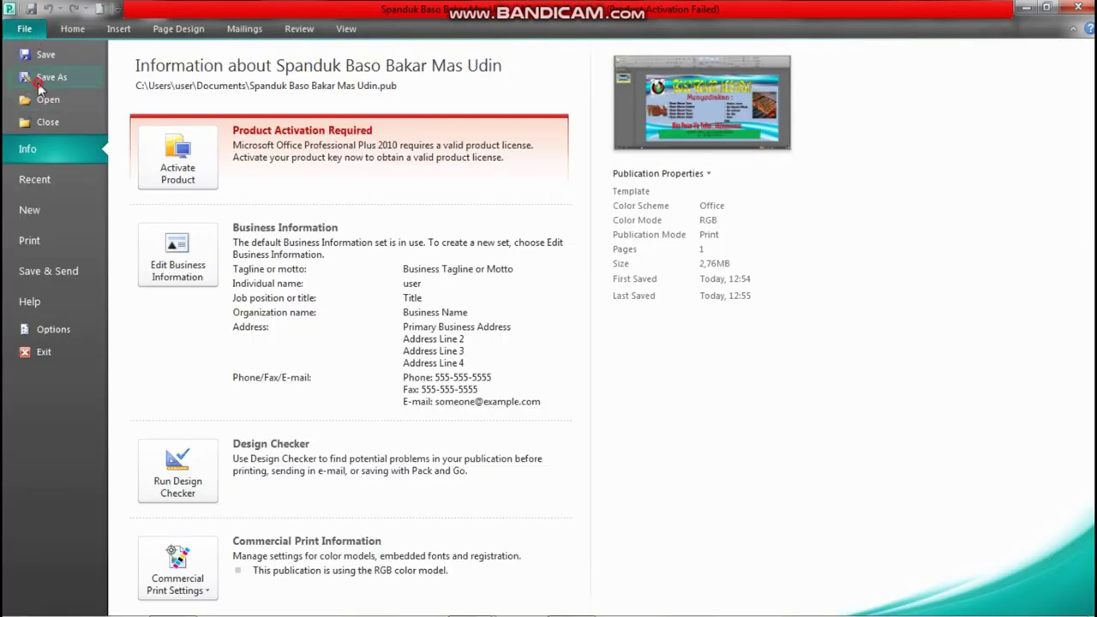
pyautogui.press('Escape')
pyautogui.press('F12')
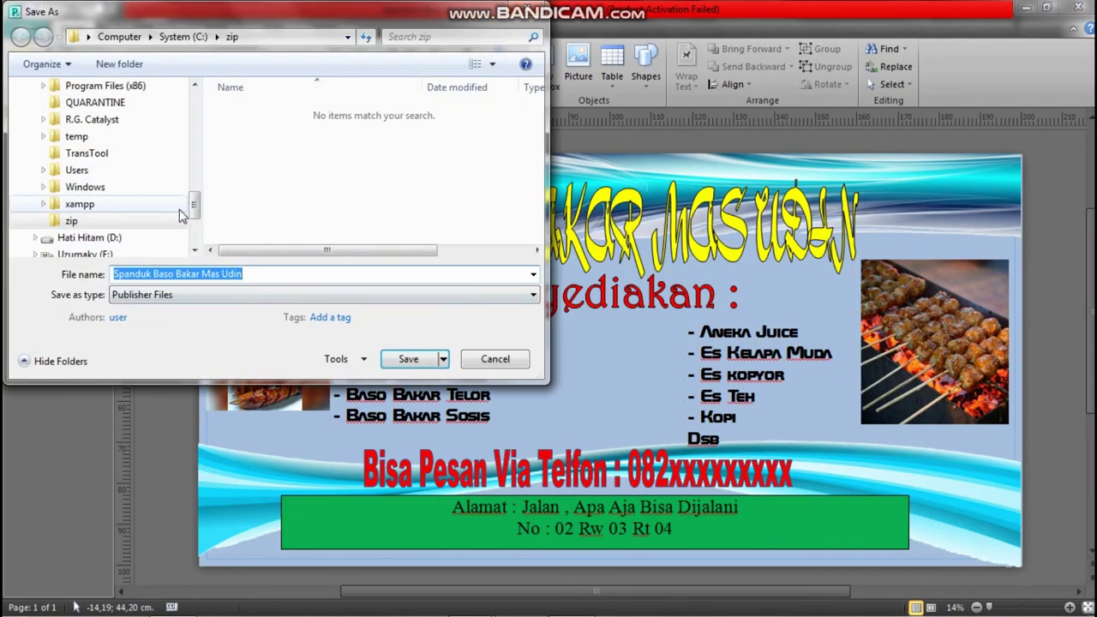
pyautogui.scroll(8, 194, 190)
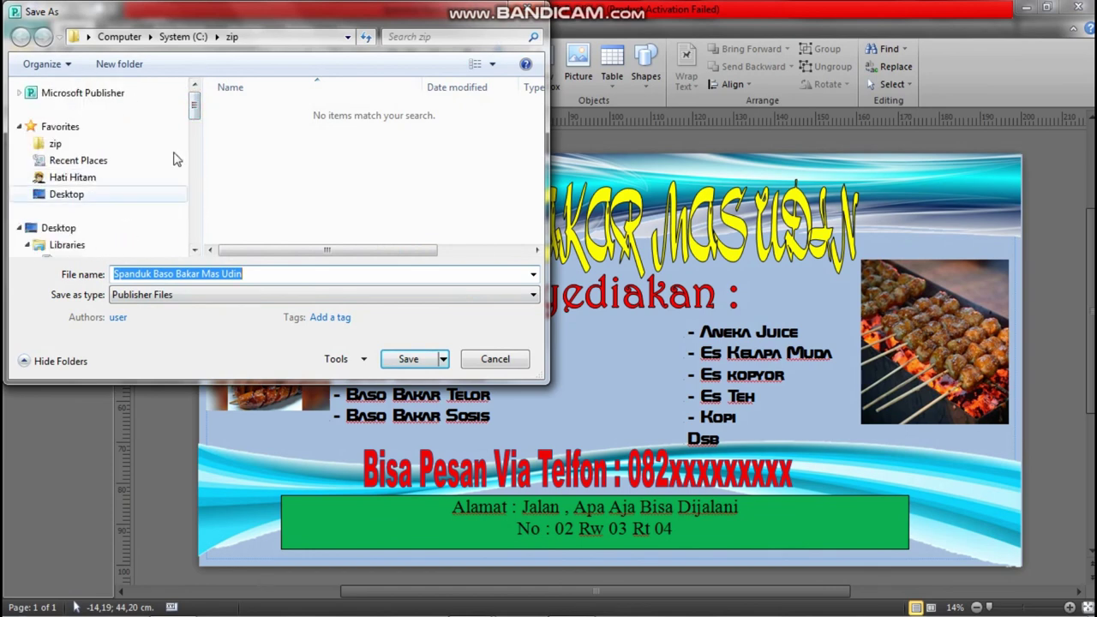
pyautogui.scroll(-2, 192, 120)
pyautogui.click(111, 168)
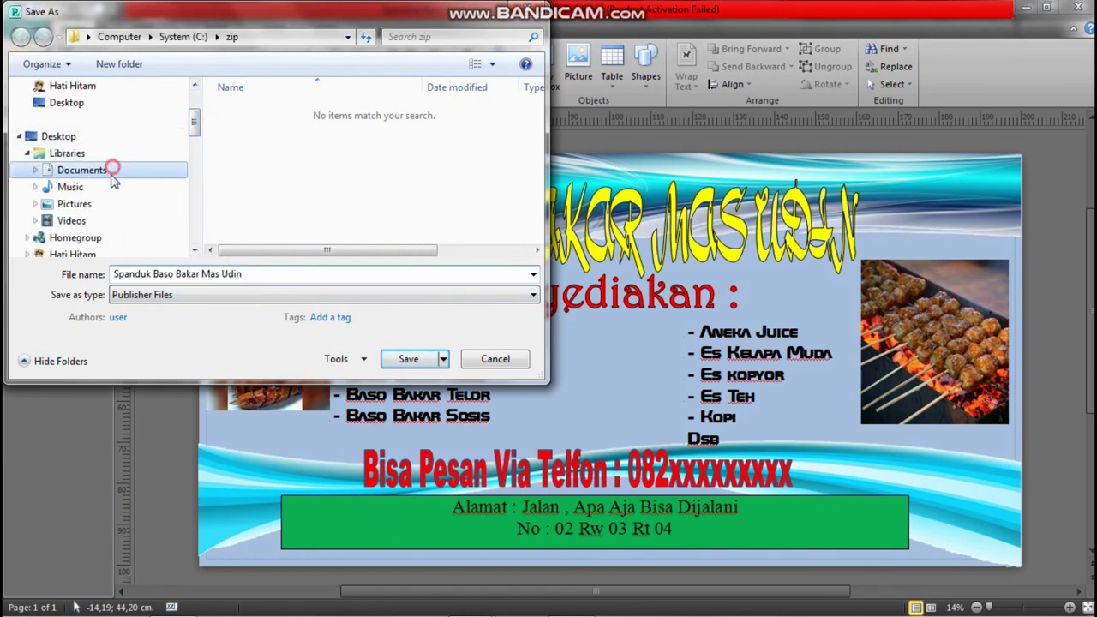
pyautogui.click(182, 295)
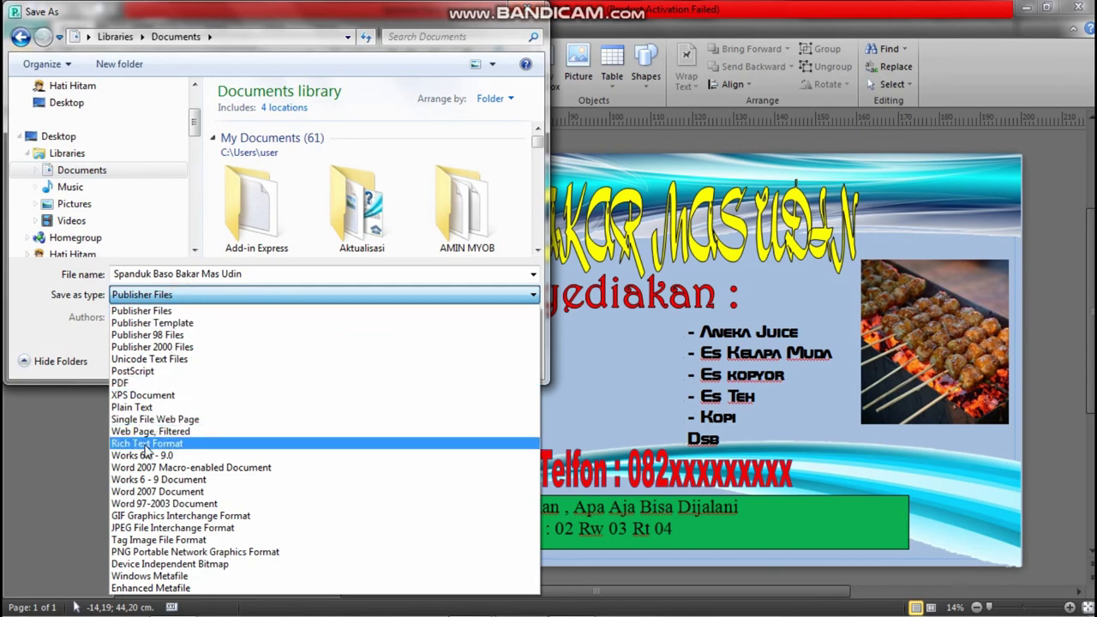
pyautogui.click(139, 552)
pyautogui.click(192, 379)
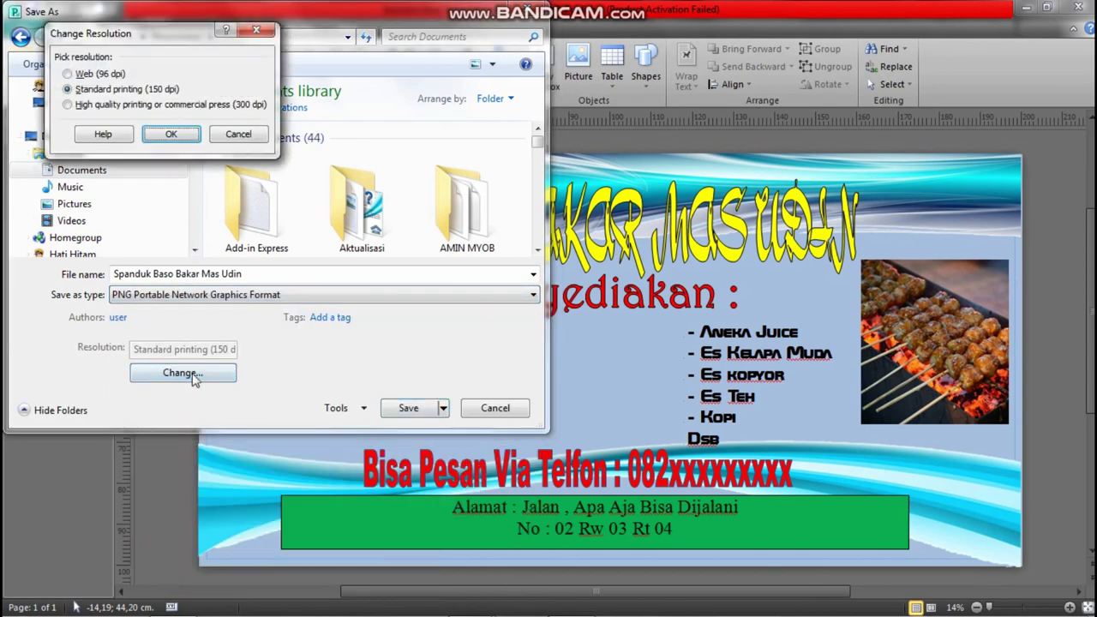
pyautogui.click(89, 105)
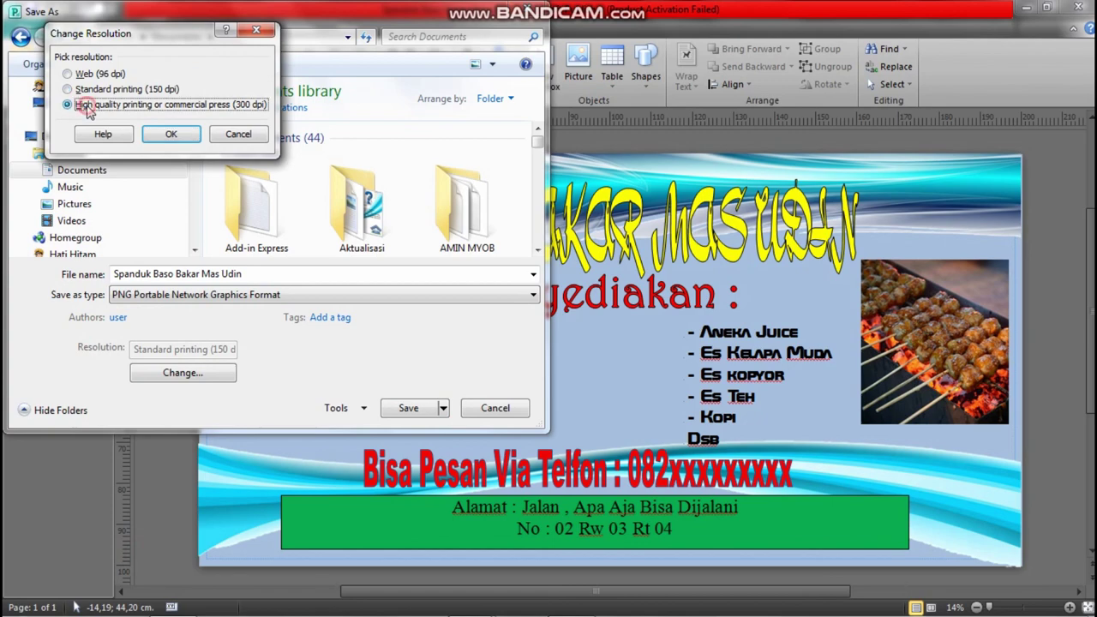
pyautogui.click(159, 137)
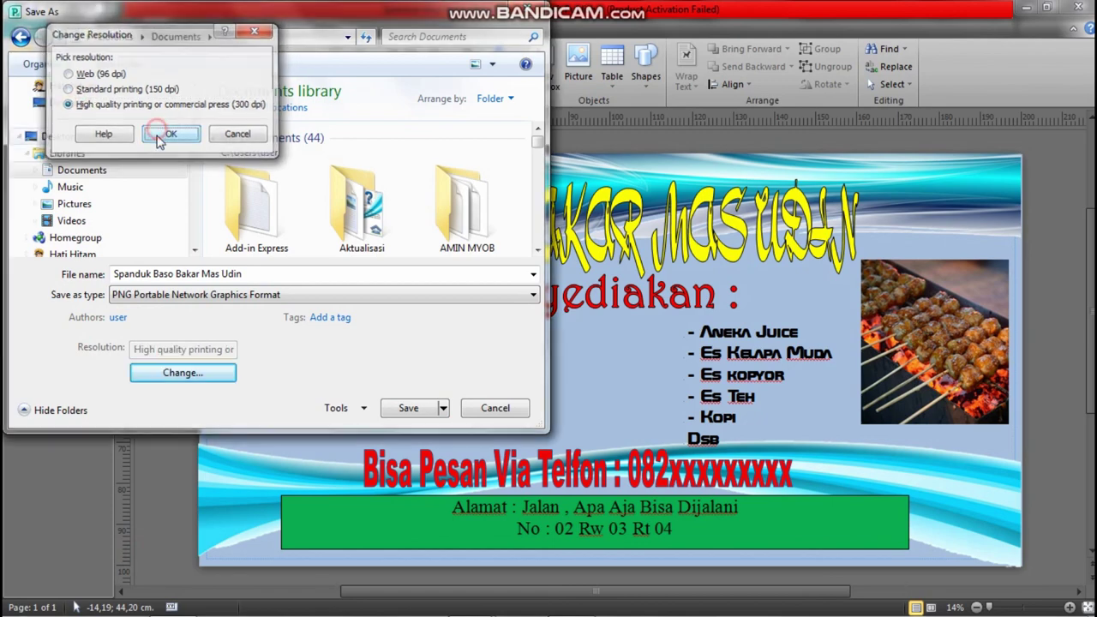
pyautogui.click(408, 408)
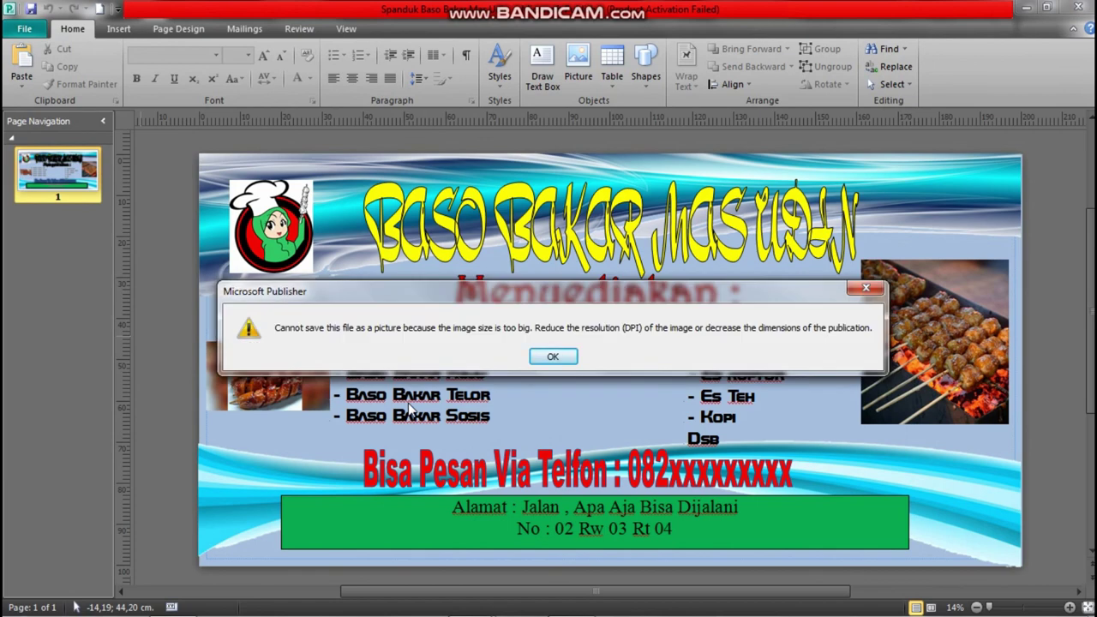
pyautogui.click(553, 357)
# Step: Save the banner as the PNG image "Spanduk Baso Bakar Mas Udin" in Documents at standard printing resolution (150 dpi)
pyautogui.click(25, 30)
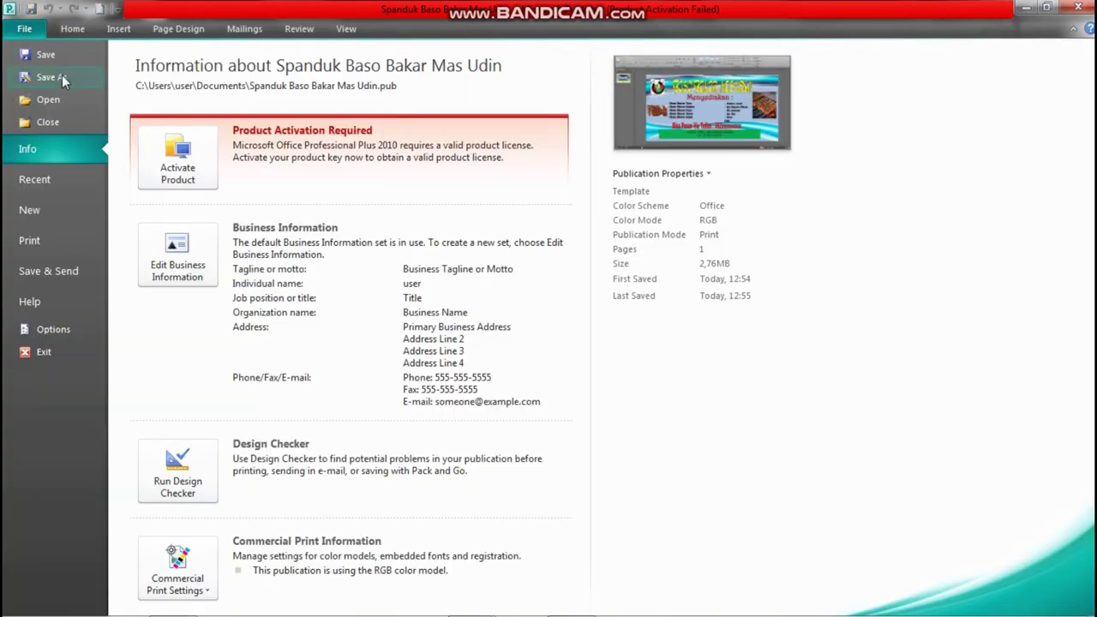
pyautogui.click(53, 77)
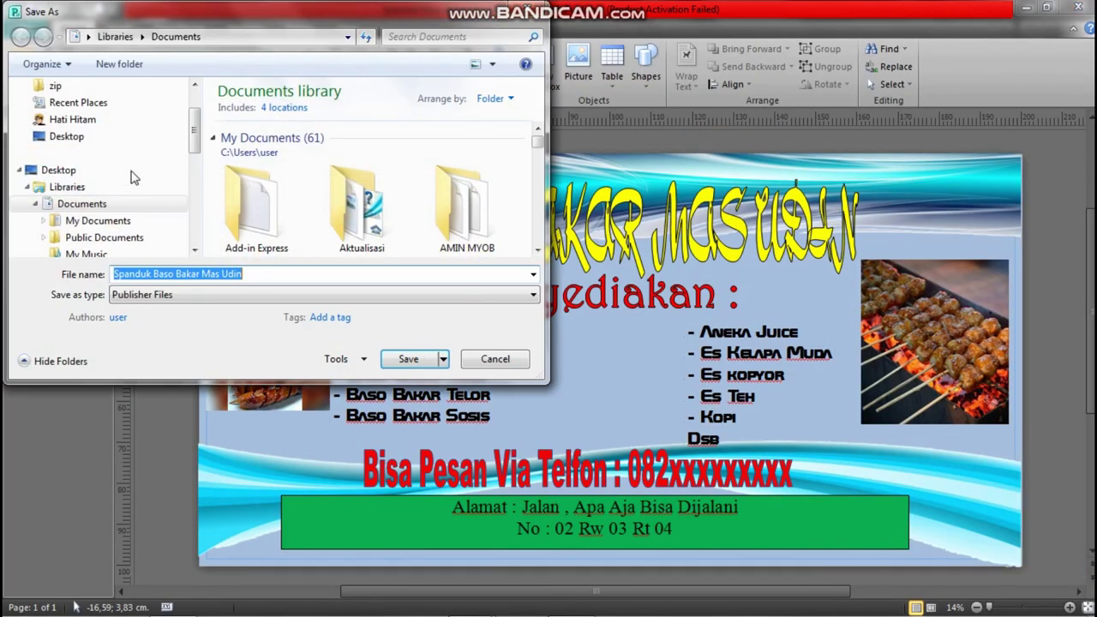
pyautogui.click(170, 292)
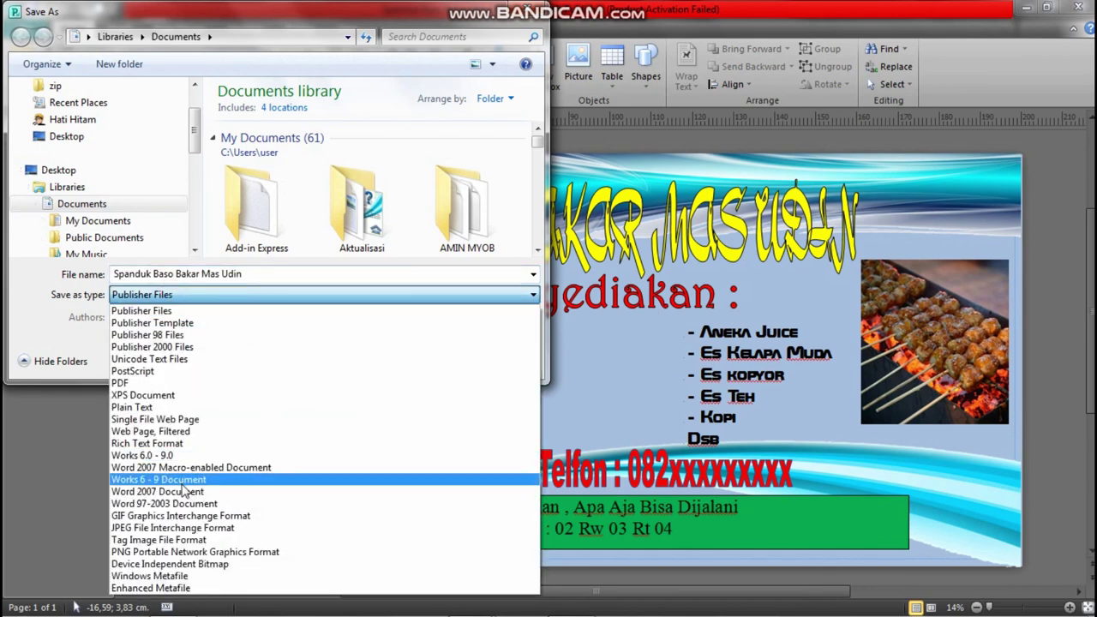
pyautogui.click(176, 552)
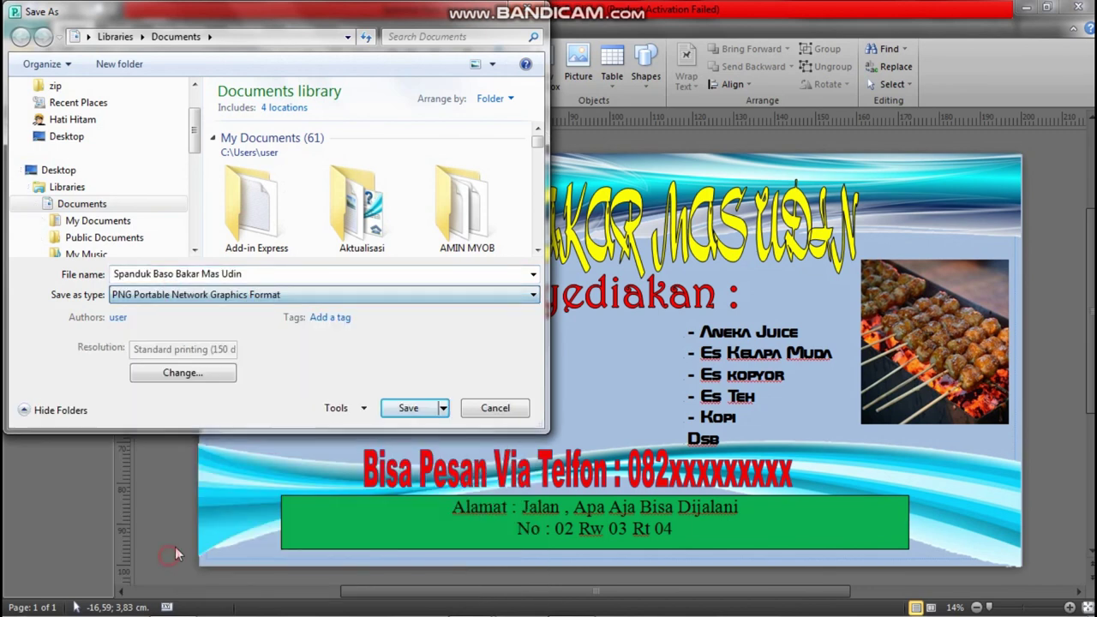
pyautogui.click(210, 380)
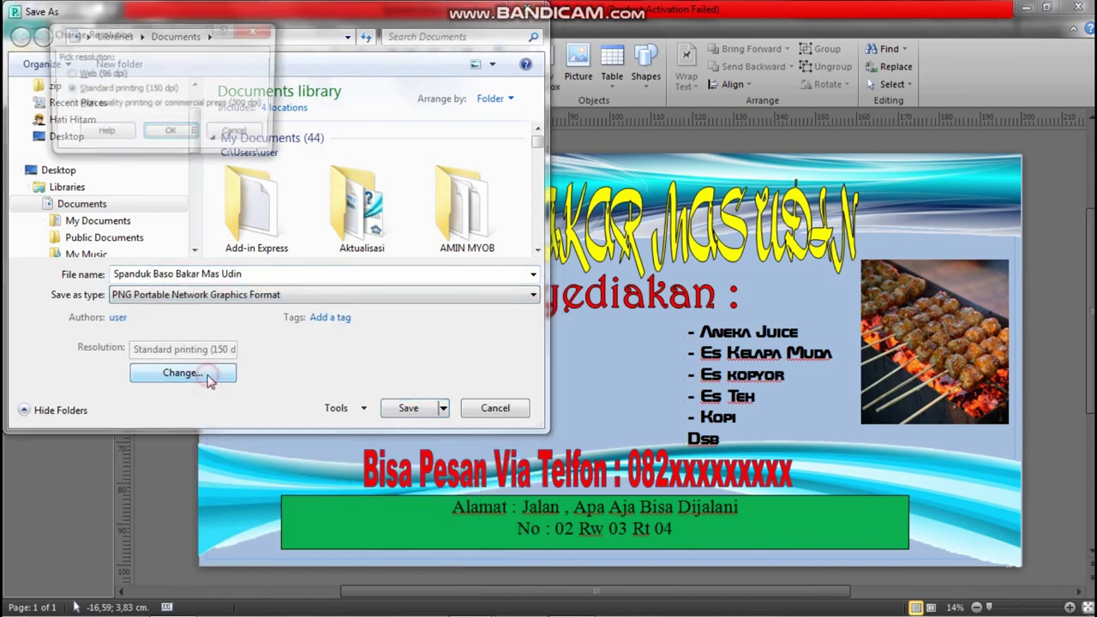
pyautogui.click(171, 135)
pyautogui.click(408, 408)
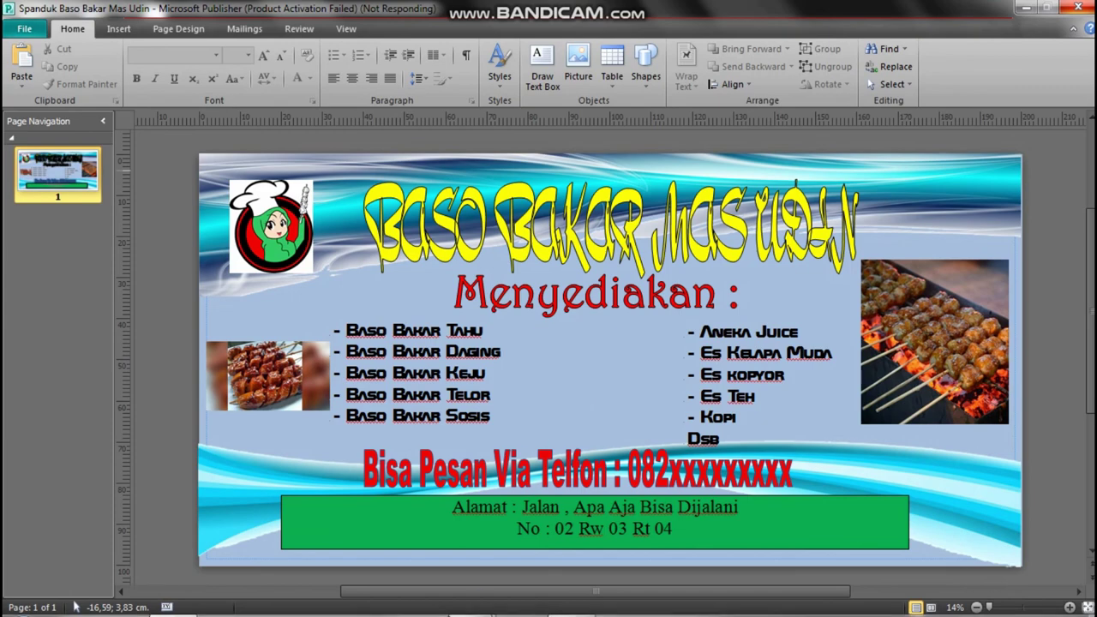
# Step: Open the exported PNG "Spanduk Baso Bakar Mas Udin" from My Documents to check it, and return to Publisher
pyautogui.moveTo(469, 601)
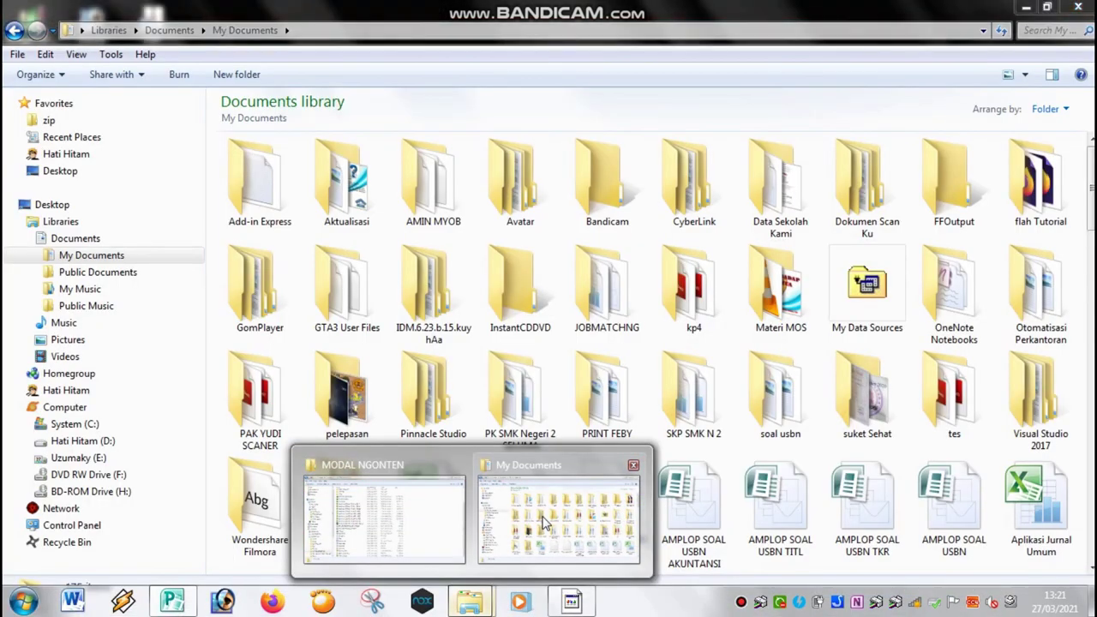
pyautogui.click(540, 525)
pyautogui.scroll(-5, 658, 353)
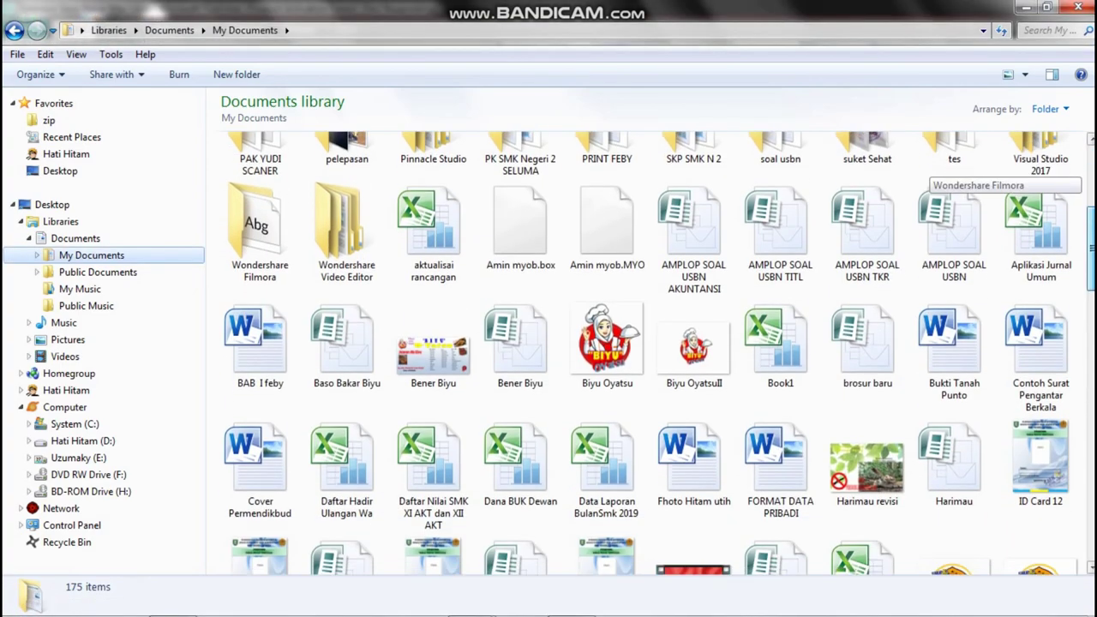
pyautogui.scroll(-13, 658, 353)
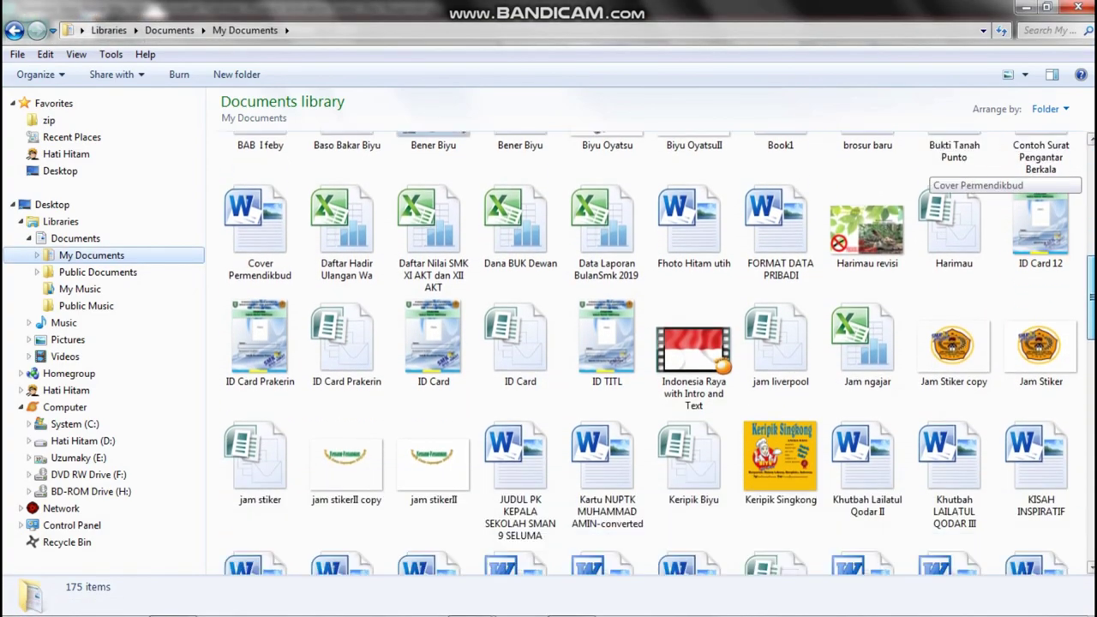
pyautogui.scroll(-1, 657, 353)
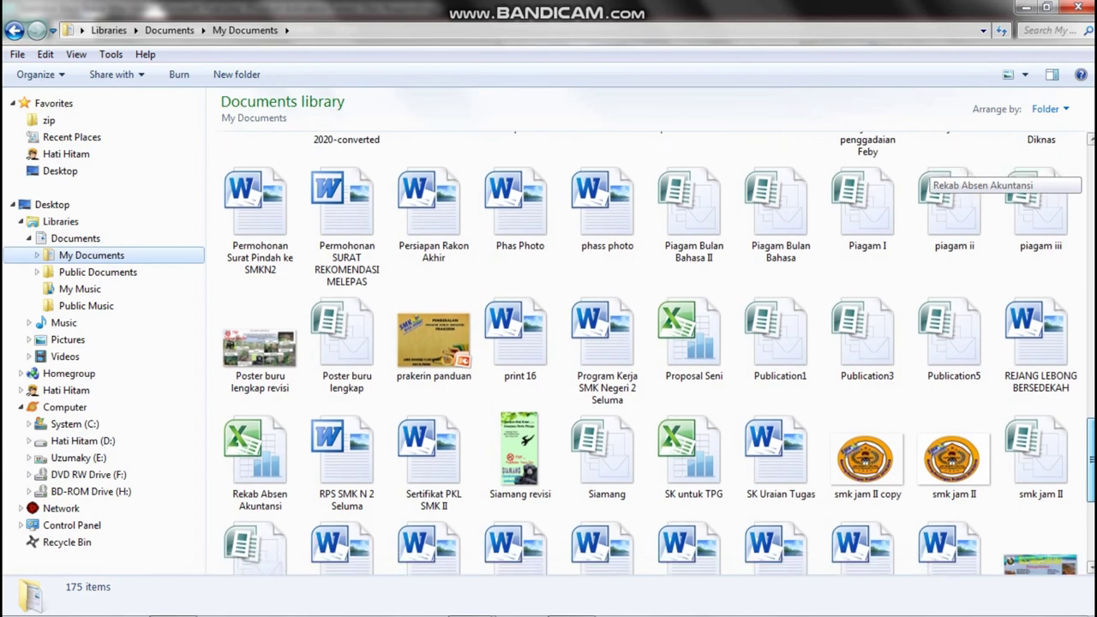
pyautogui.scroll(-3, 658, 353)
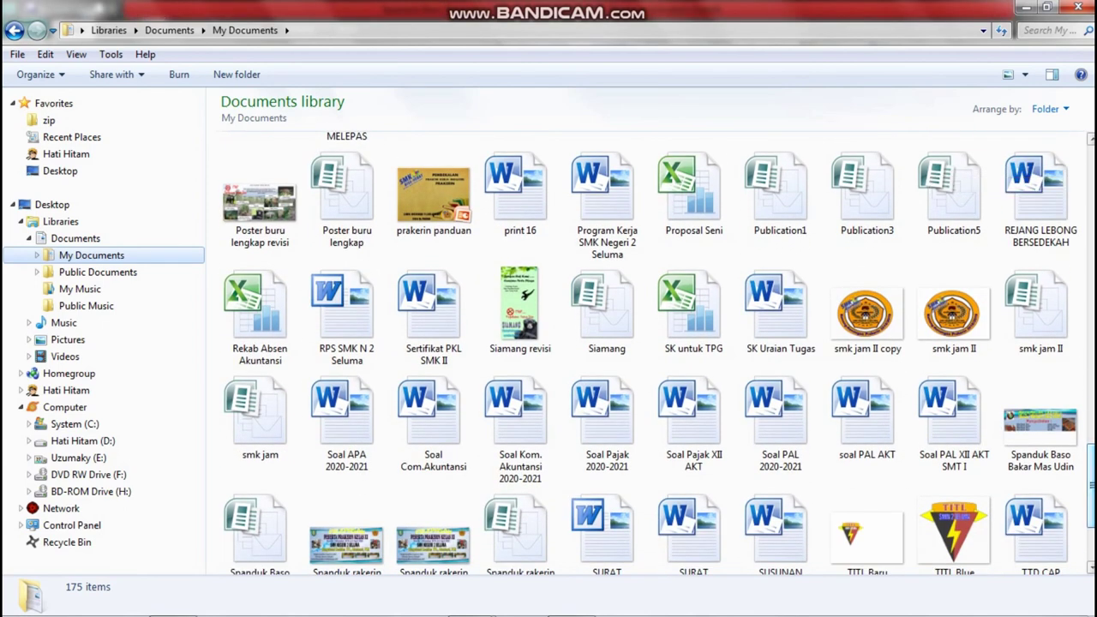
pyautogui.click(1039, 443)
pyautogui.rightClick(1037, 440)
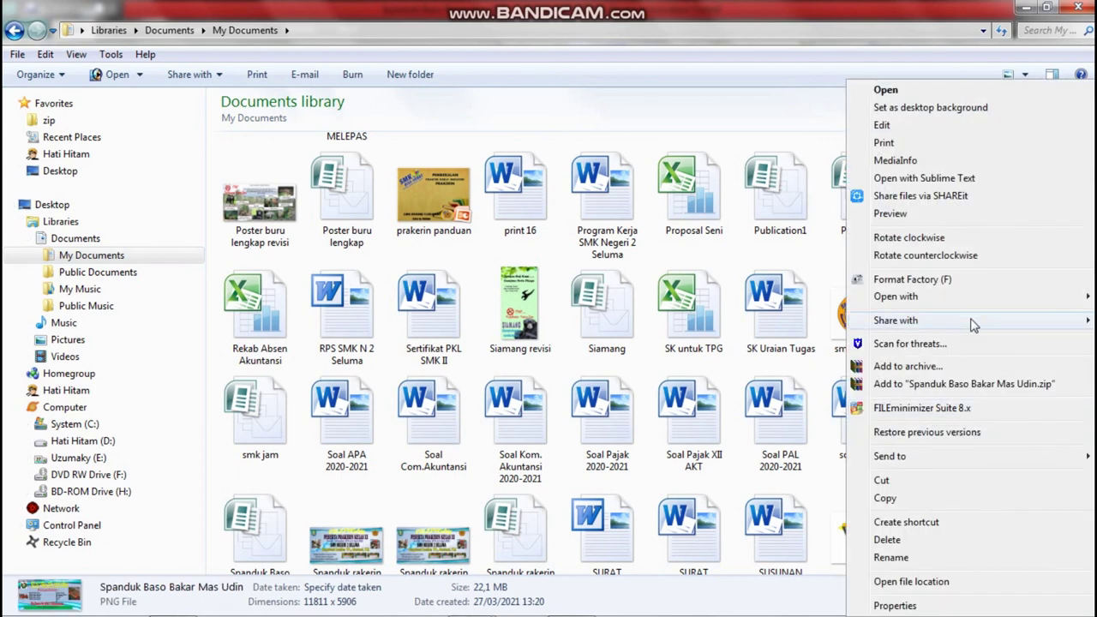
pyautogui.click(782, 341)
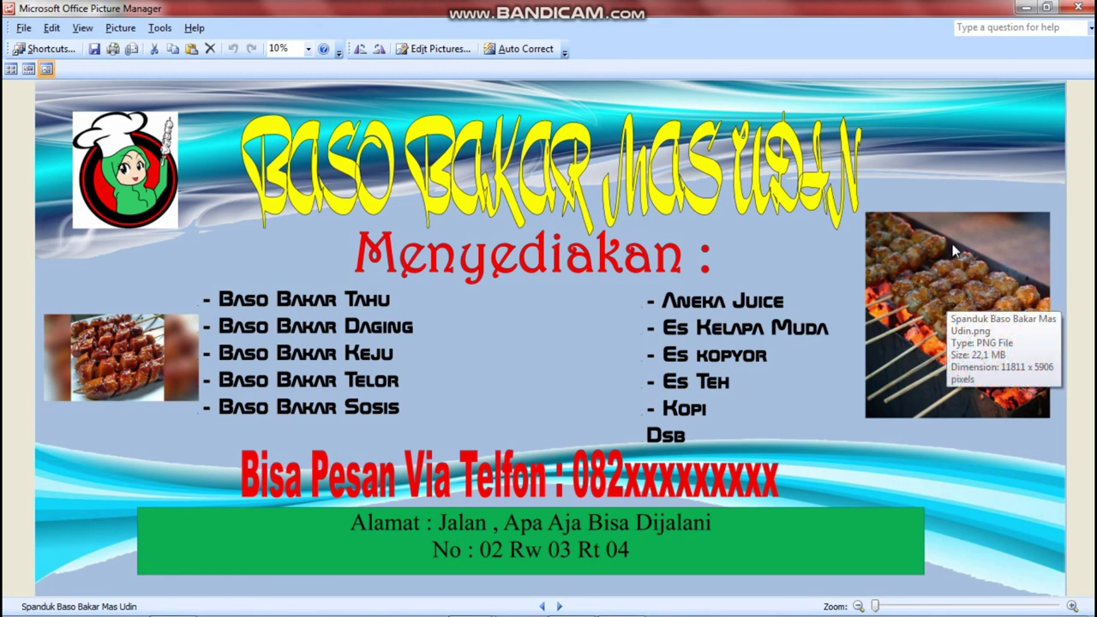
pyautogui.click(1028, 9)
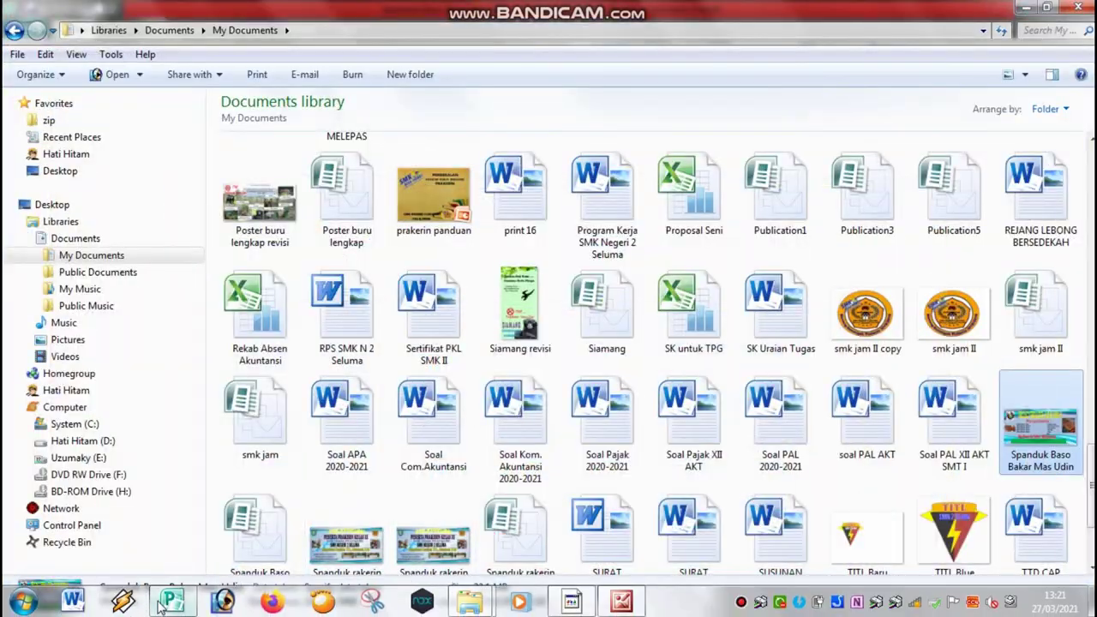
pyautogui.click(163, 603)
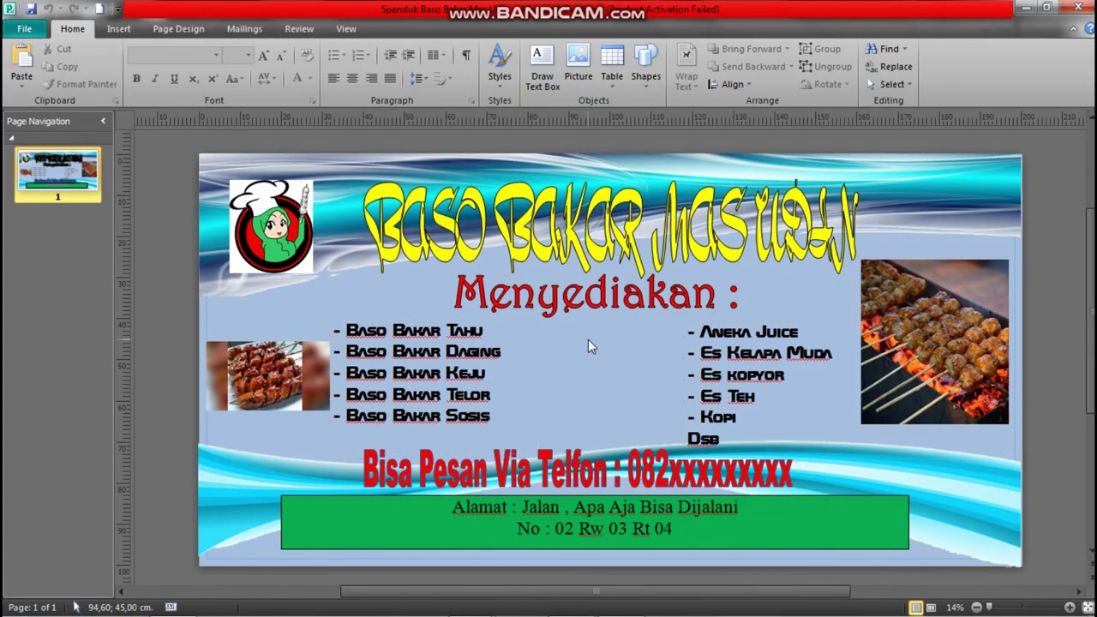